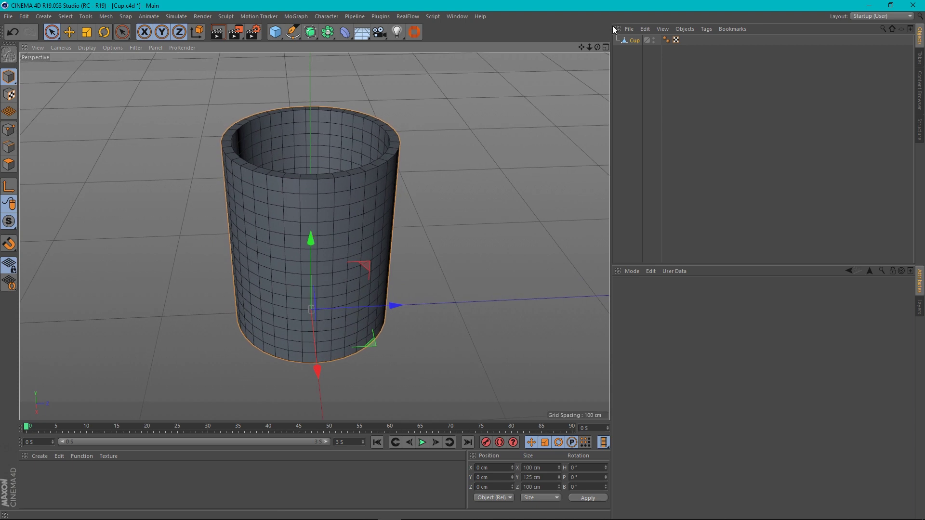
# - Select the Cup object and send it to RizomUV for unwrapping
pyautogui.click(640, 57)
pyautogui.click(634, 41)
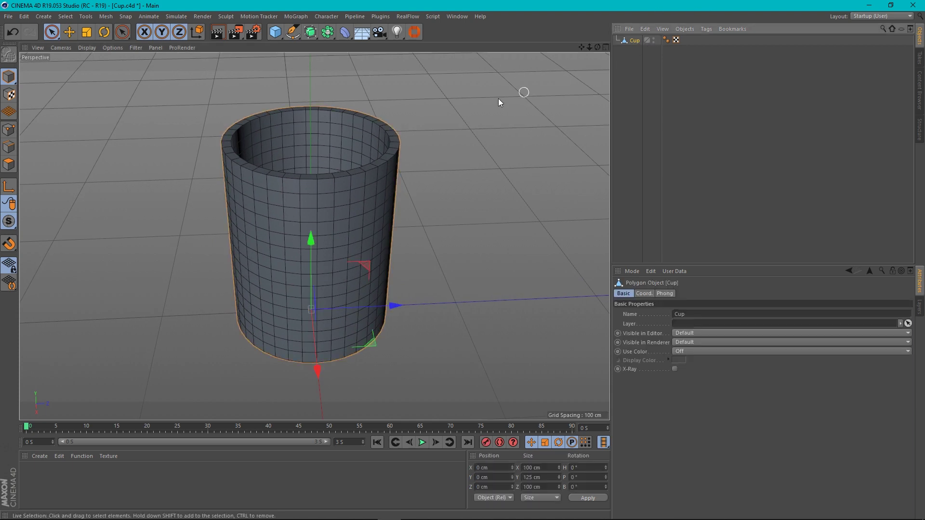
pyautogui.click(415, 33)
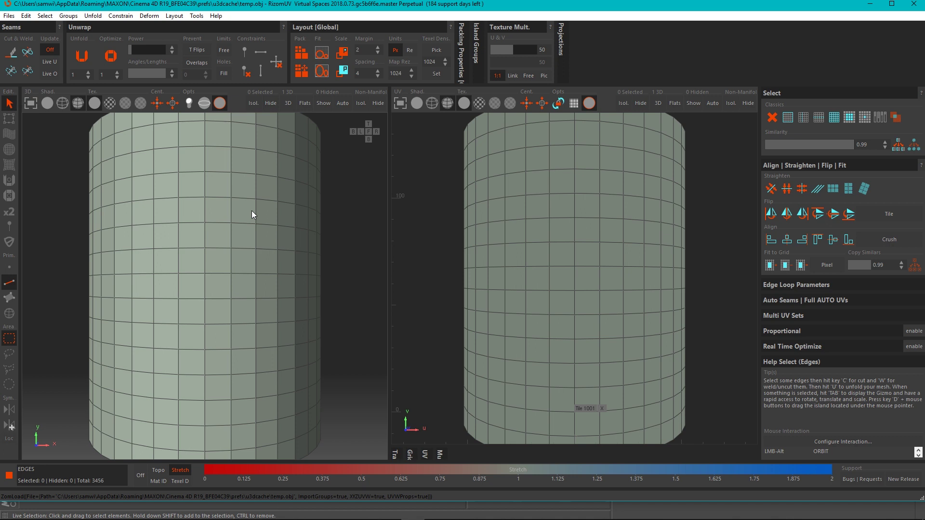
# - Review the C4D mouse interaction preset in the keyboard and mouse customizer, and save and close it
pyautogui.click(26, 16)
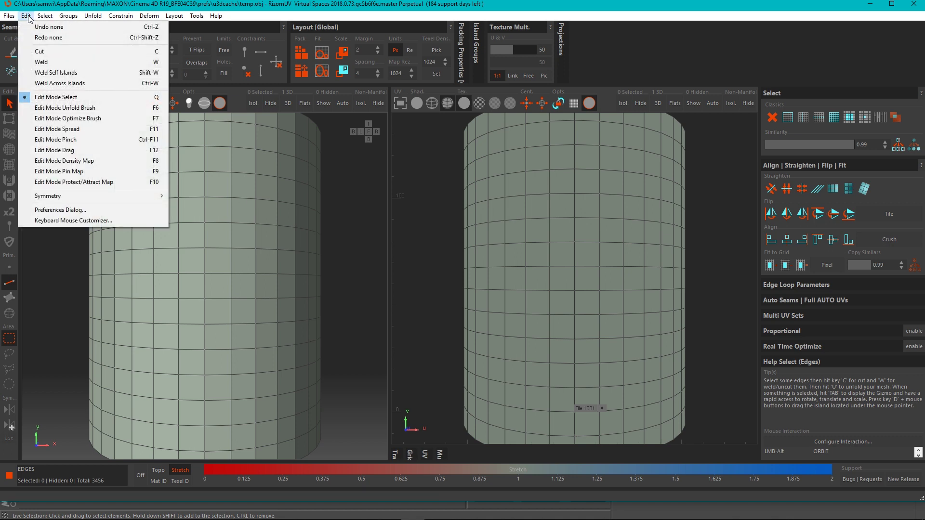
pyautogui.click(66, 221)
pyautogui.moveTo(224, 23); pyautogui.dragTo(328, 72)
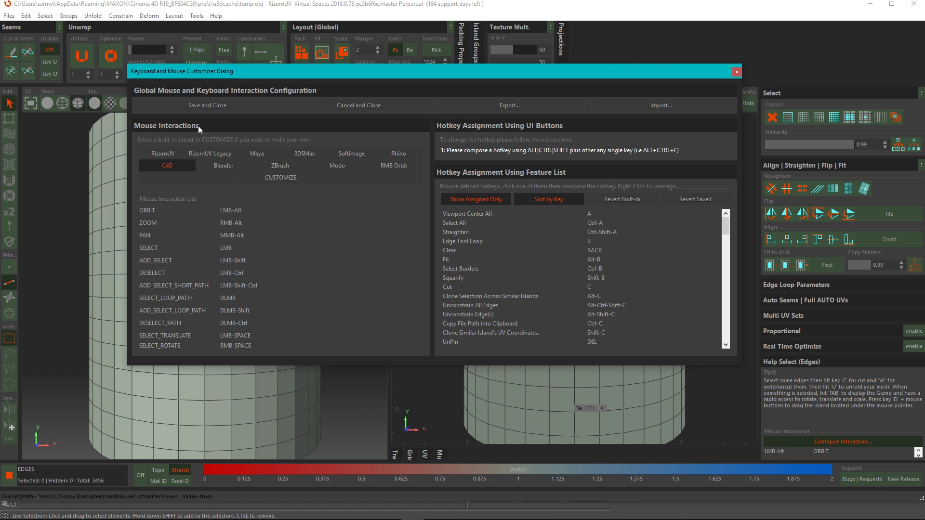
pyautogui.click(218, 102)
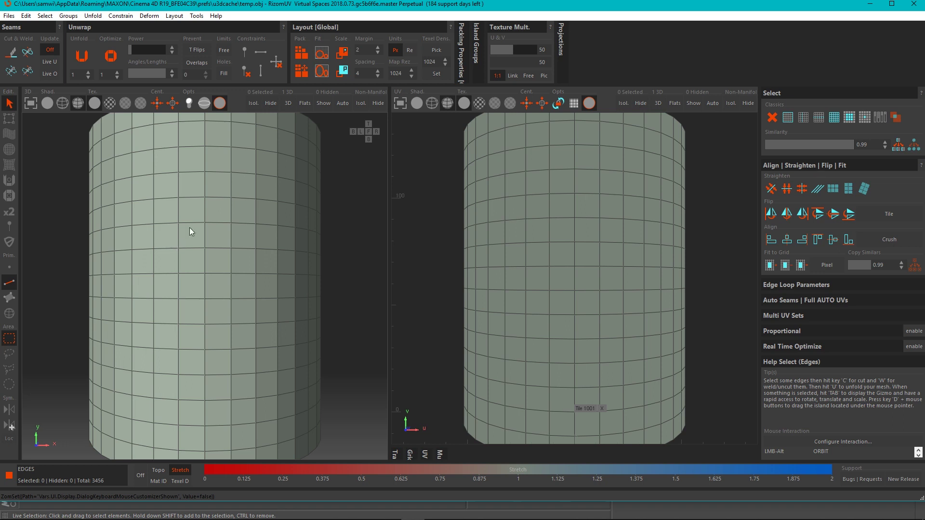
# - Examine the cup's outside, rim and interior in the 3D view from different angles and distances
pyautogui.keyDown('alt'); pyautogui.moveTo(241, 196); pyautogui.dragTo(239, 245); pyautogui.keyUp('alt')
pyautogui.keyDown('alt'); pyautogui.moveTo(258, 209); pyautogui.dragTo(305, 264); pyautogui.keyUp('alt')
pyautogui.keyDown('alt'); pyautogui.moveTo(306, 264); pyautogui.dragTo(182, 305, button='right'); pyautogui.keyUp('alt')
pyautogui.scroll(5, 183, 310)
pyautogui.scroll(-6, 183, 304)
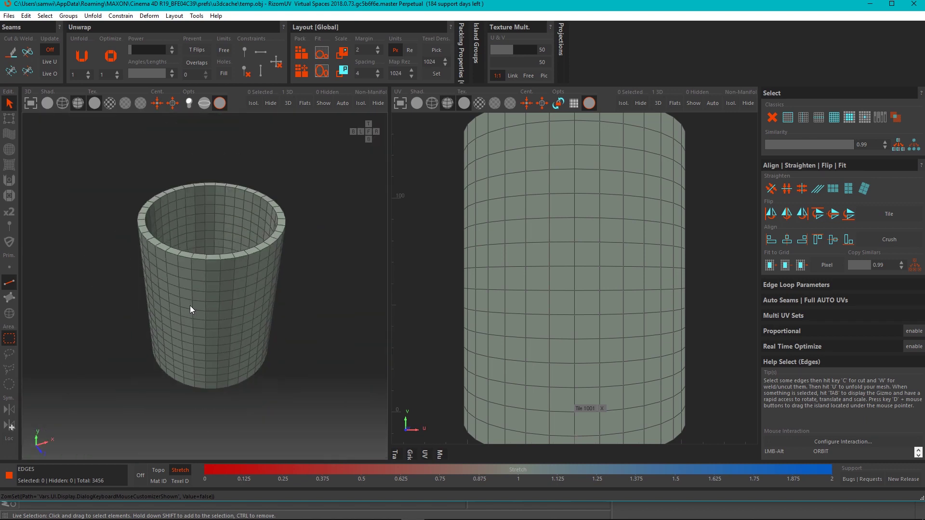
pyautogui.scroll(3, 189, 308)
pyautogui.keyDown('alt'); pyautogui.moveTo(204, 313); pyautogui.dragTo(239, 268, button='right'); pyautogui.keyUp('alt')
pyautogui.scroll(-8, 241, 272)
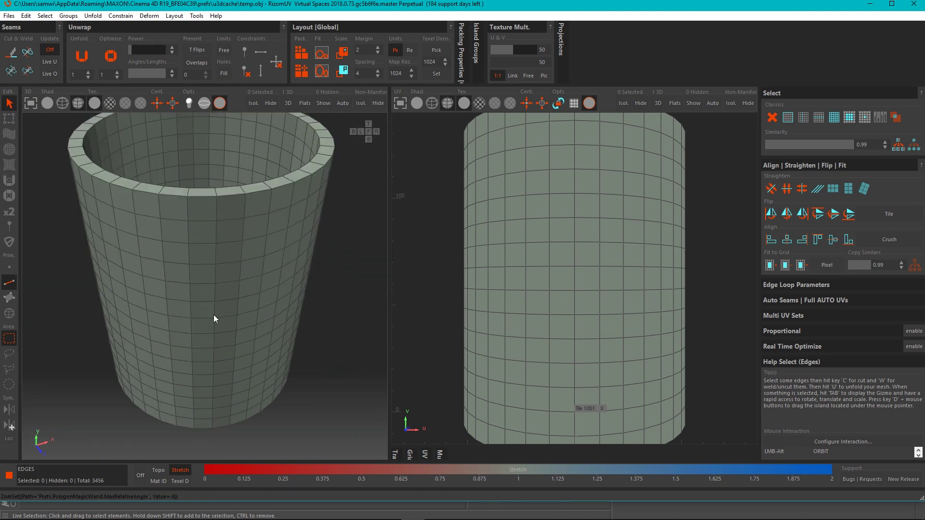
pyautogui.moveTo(256, 310)
pyautogui.keyDown('alt'); pyautogui.mouseDown()
pyautogui.moveTo(214, 265)
pyautogui.moveTo(229, 304)
pyautogui.moveTo(244, 301)
pyautogui.moveTo(226, 332)
pyautogui.moveTo(226, 304)
pyautogui.moveTo(250, 297)
pyautogui.mouseUp(); pyautogui.keyUp('alt')
pyautogui.scroll(3, 251, 296)
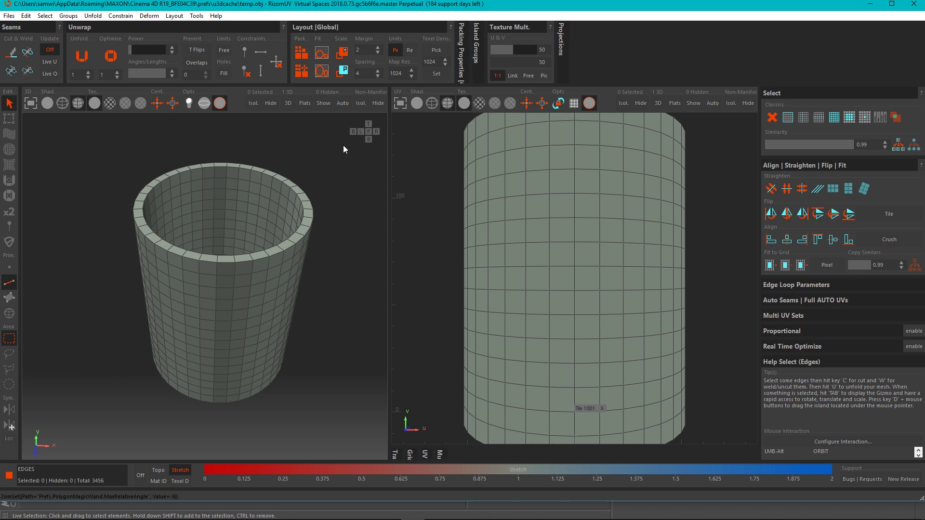
# - Inspect the cup from the standard back, left, front, right, top and bottom views, and return to an angled view
pyautogui.click(354, 132)
pyautogui.click(360, 132)
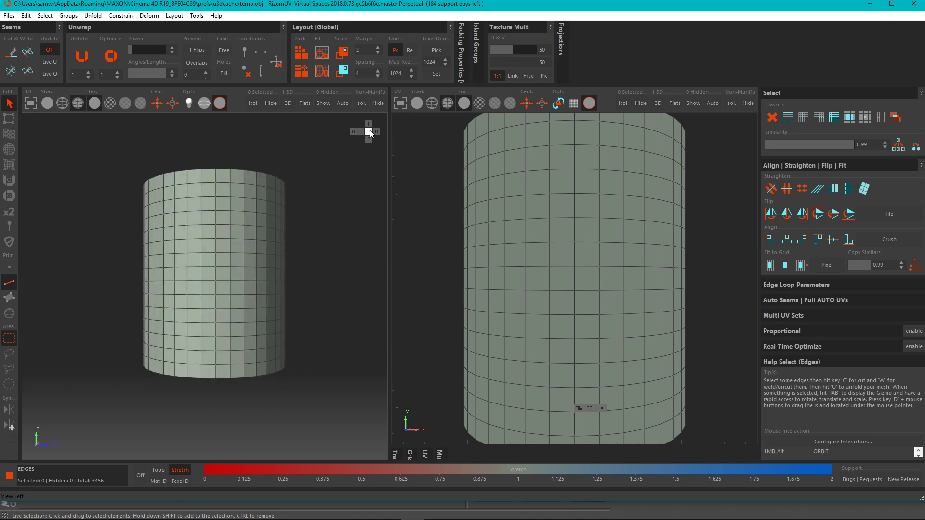
pyautogui.click(369, 132)
pyautogui.click(377, 131)
pyautogui.click(369, 125)
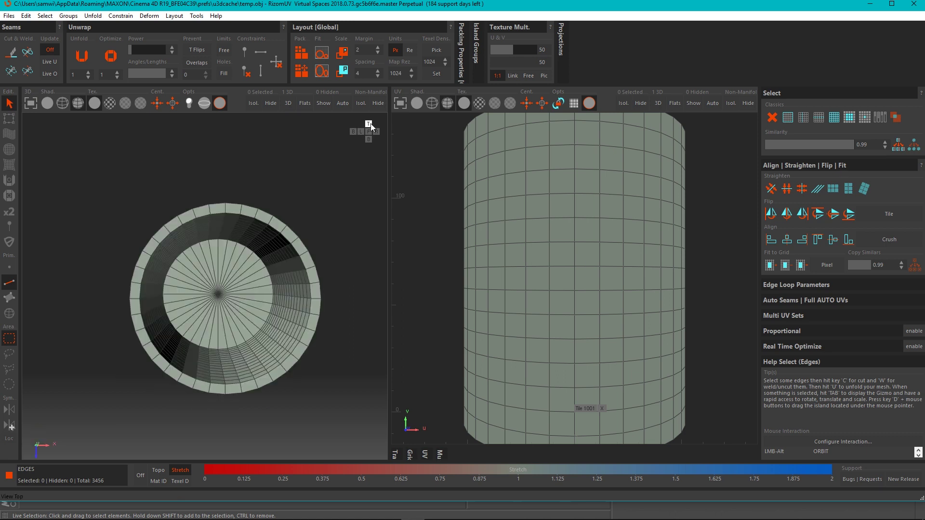
pyautogui.click(368, 139)
pyautogui.keyDown('alt'); pyautogui.moveTo(236, 254); pyautogui.dragTo(207, 417); pyautogui.keyUp('alt')
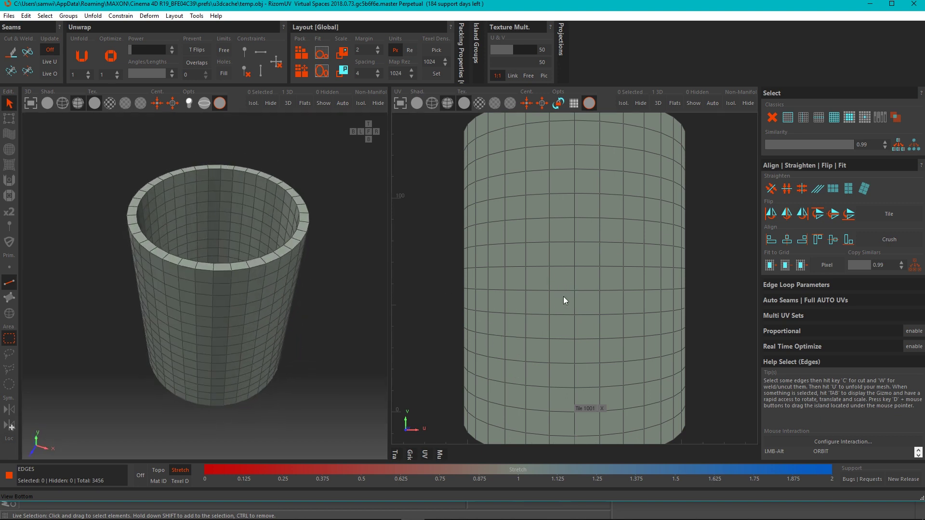
pyautogui.scroll(-2, 596, 306)
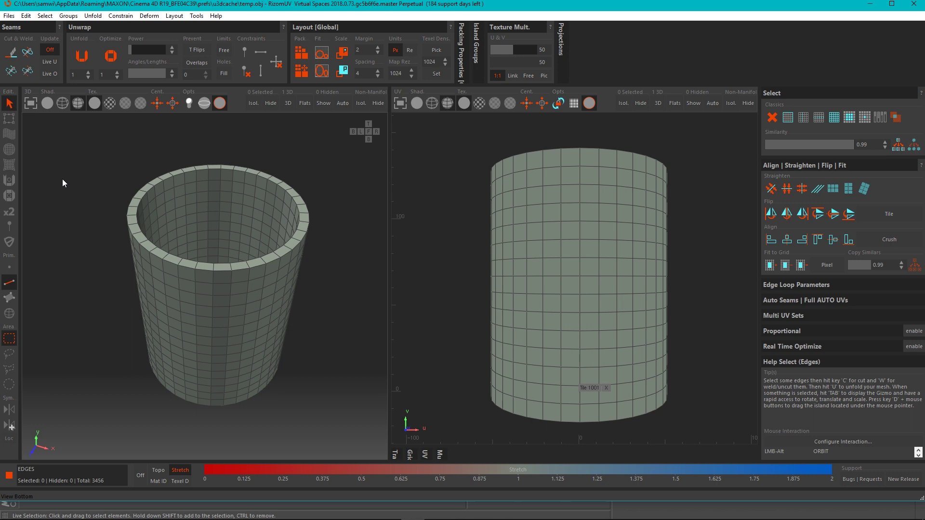
# - Switch through the point, polygon, island and edge selection modes, and return to edge mode
pyautogui.click(9, 267)
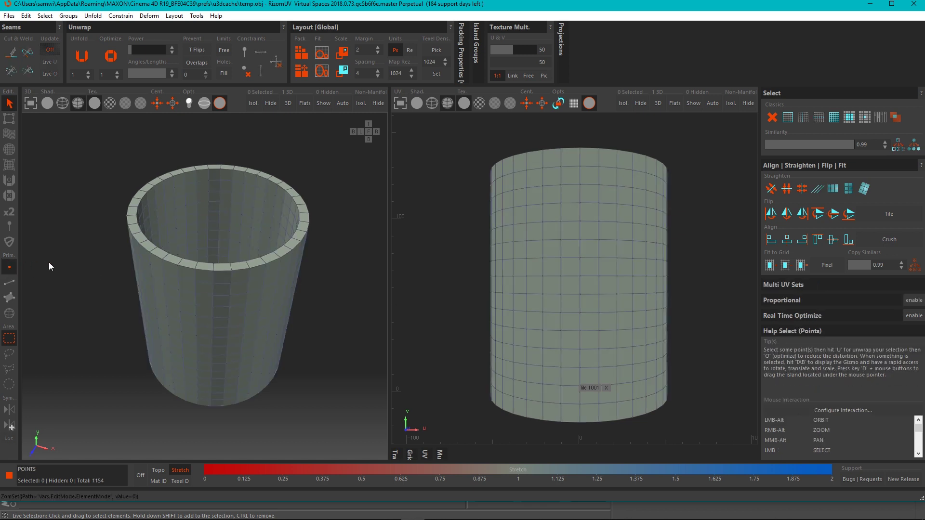
pyautogui.click(8, 298)
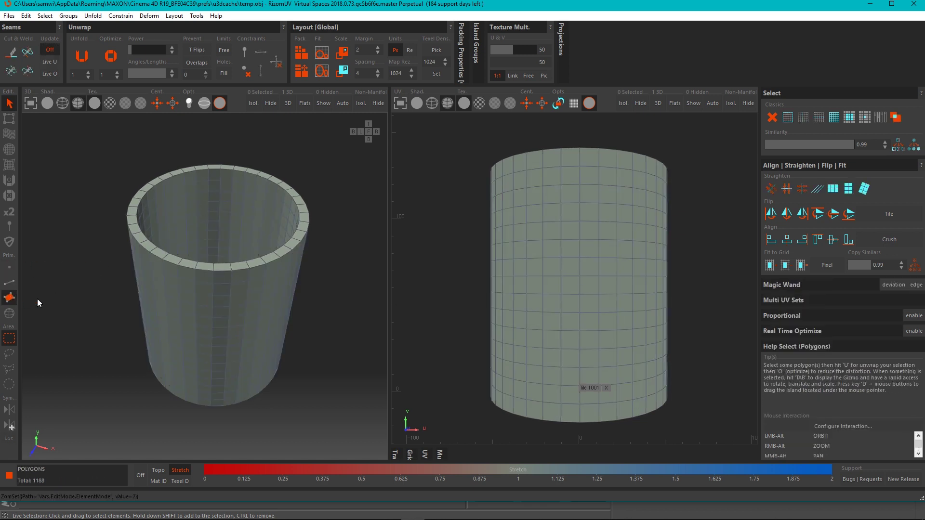
pyautogui.click(9, 314)
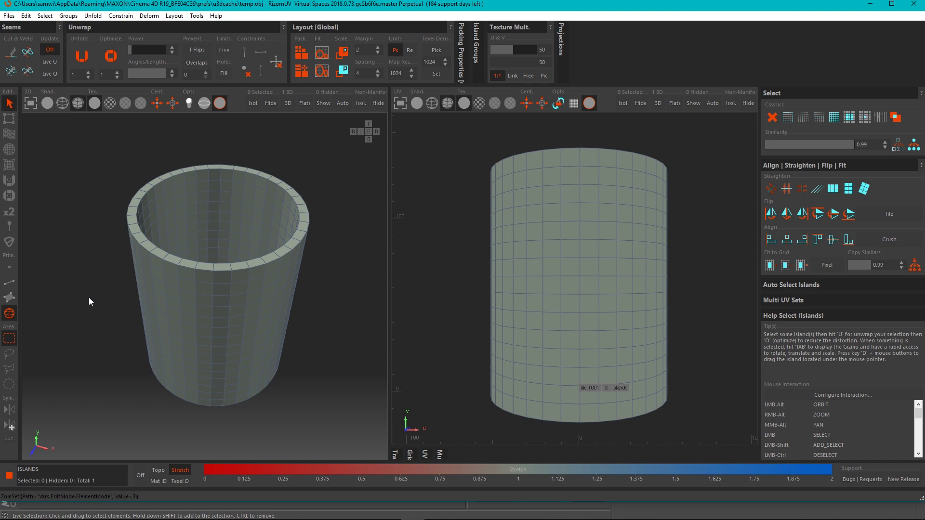
pyautogui.press('F2')
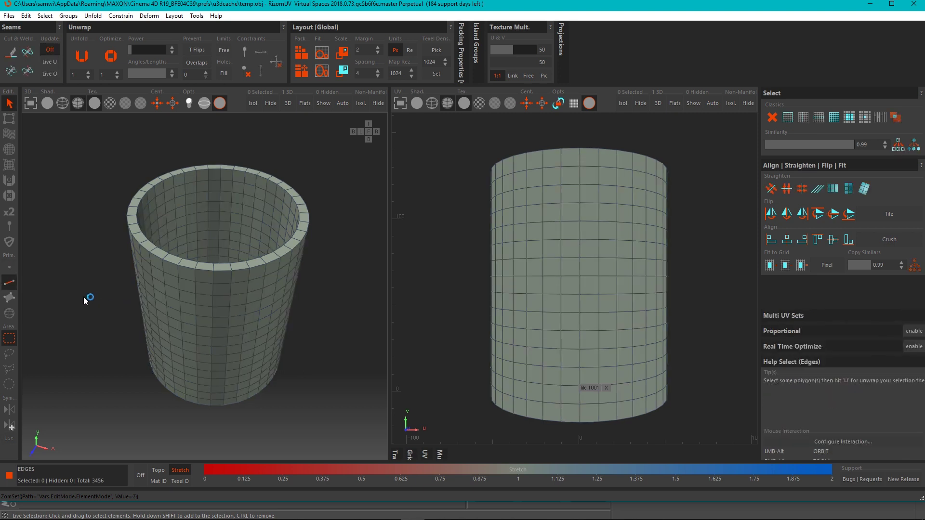
pyautogui.press('F4')
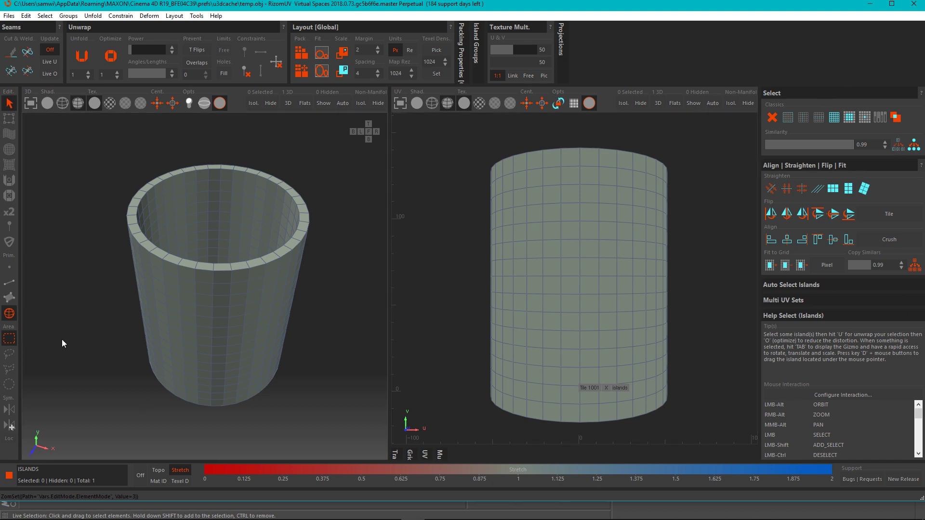
pyautogui.press('F1')
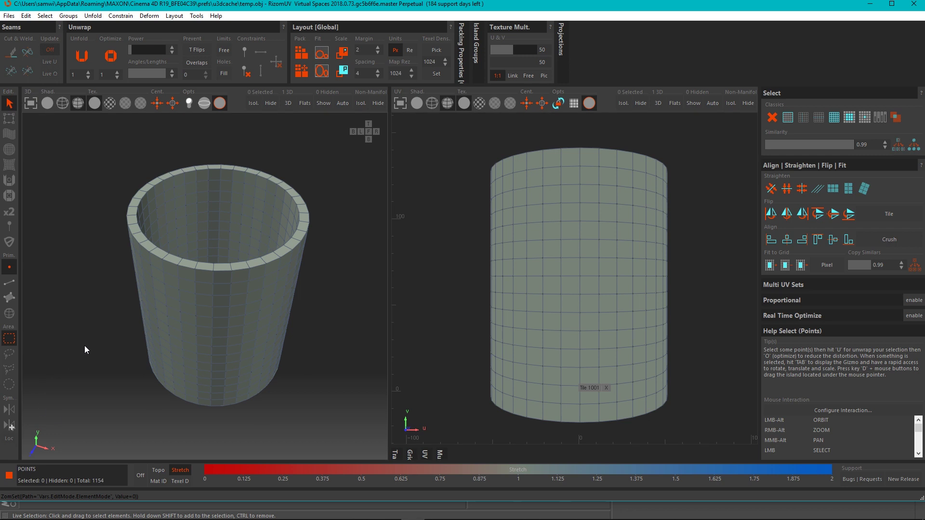
pyautogui.press('F2')
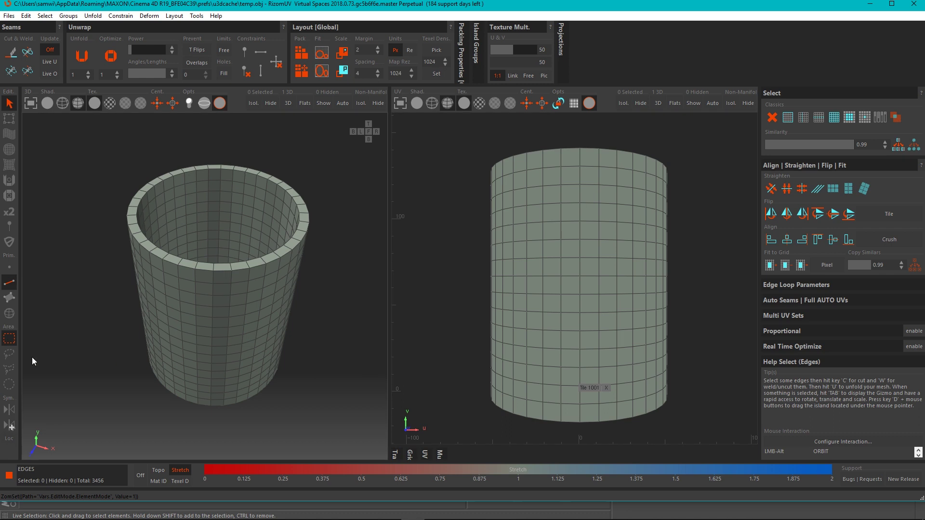
pyautogui.press('F3')
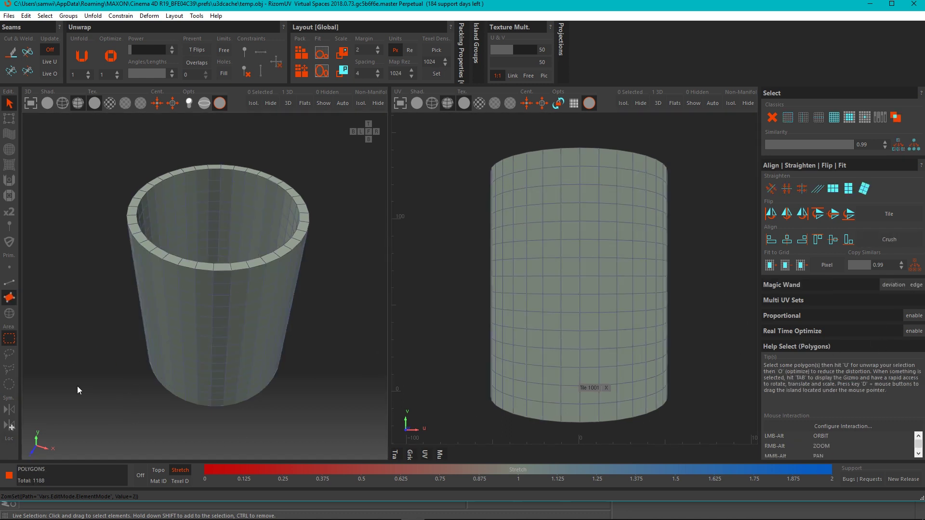
pyautogui.press('F4')
pyautogui.press('F2')
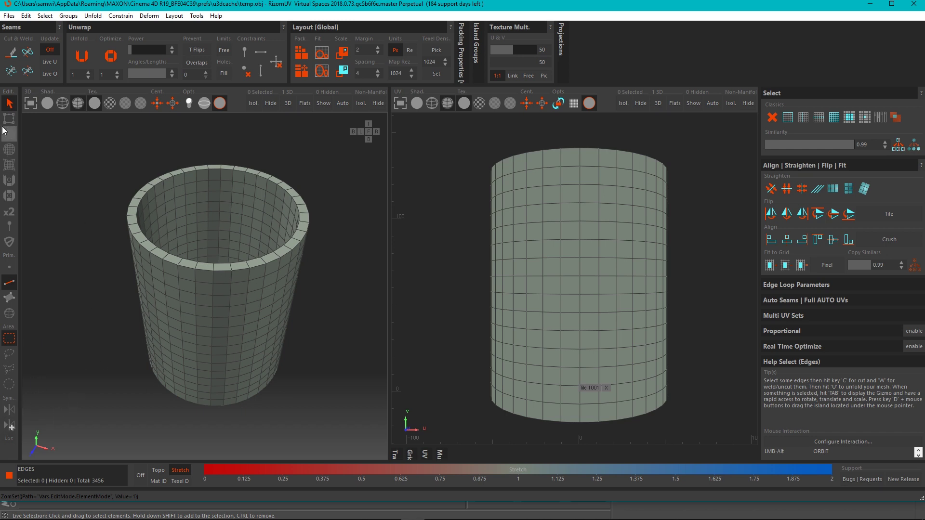
# - Select edges on one upper side of the cup with rectangle selection, and edges near its base with lasso selection
pyautogui.click(9, 103)
pyautogui.click(9, 283)
pyautogui.moveTo(176, 339)
pyautogui.keyDown('alt'); pyautogui.mouseDown()
pyautogui.moveTo(186, 306)
pyautogui.moveTo(178, 331)
pyautogui.mouseUp(); pyautogui.keyUp('alt')
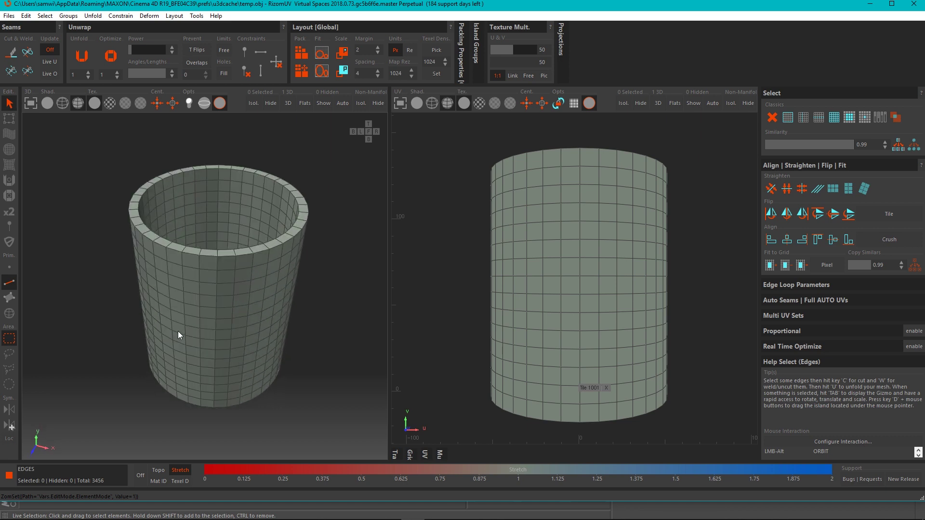
pyautogui.moveTo(68, 147); pyautogui.dragTo(161, 282)
pyautogui.click(9, 353)
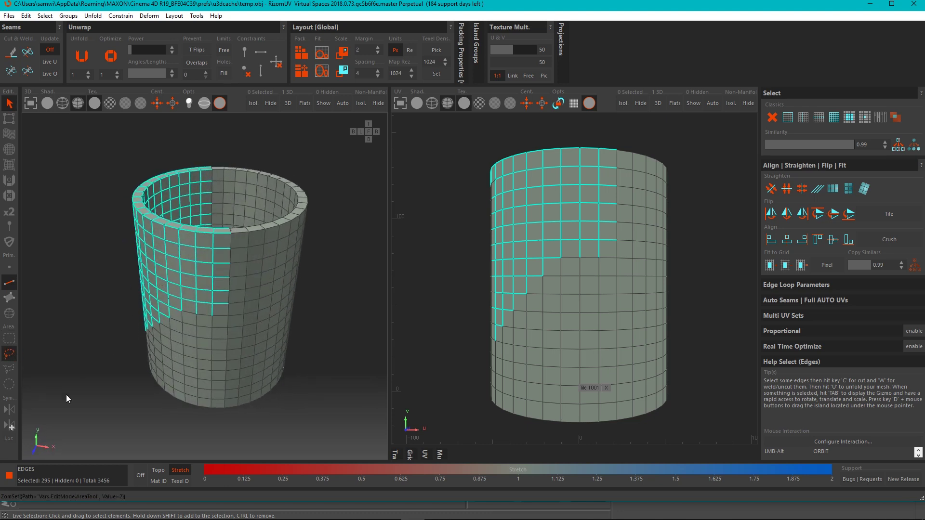
pyautogui.moveTo(293, 359)
pyautogui.mouseDown()
pyautogui.moveTo(190, 376)
pyautogui.moveTo(259, 430)
pyautogui.moveTo(322, 368)
pyautogui.mouseUp()
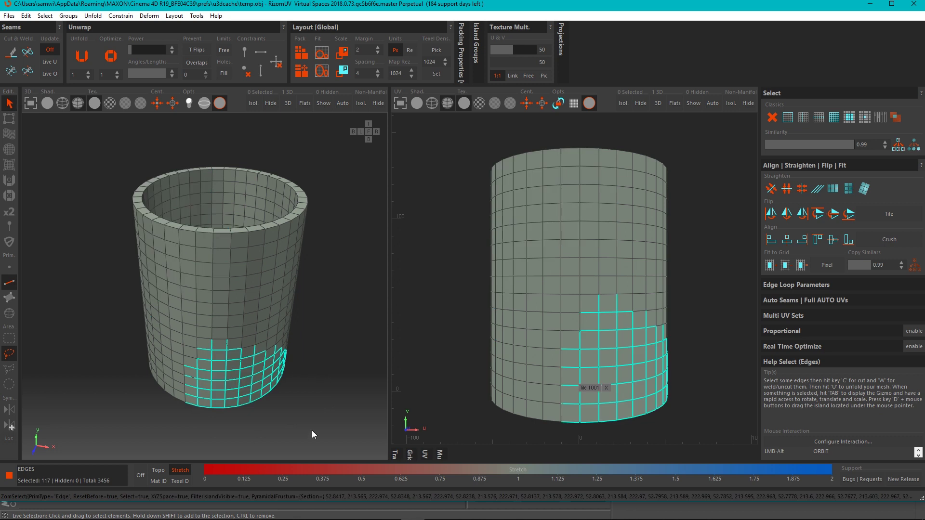
# - Select a slanted band of edges across the upper cup with a four-cornered polygonal lasso
pyautogui.click(7, 370)
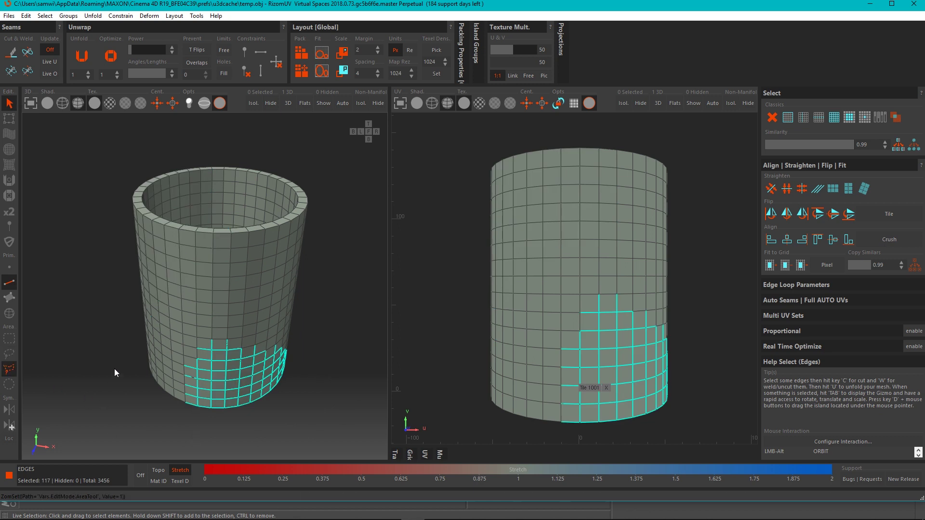
pyautogui.click(119, 323)
pyautogui.click(369, 263)
pyautogui.click(340, 166)
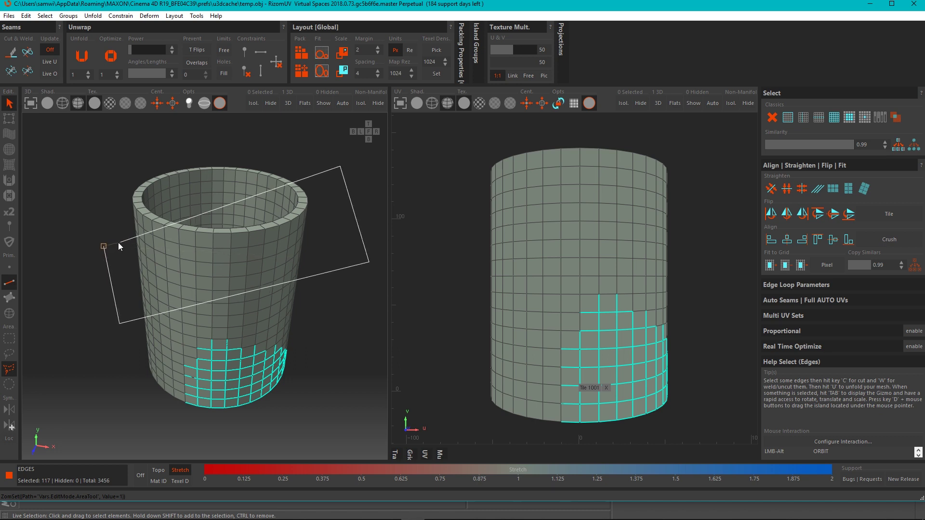
pyautogui.click(103, 246)
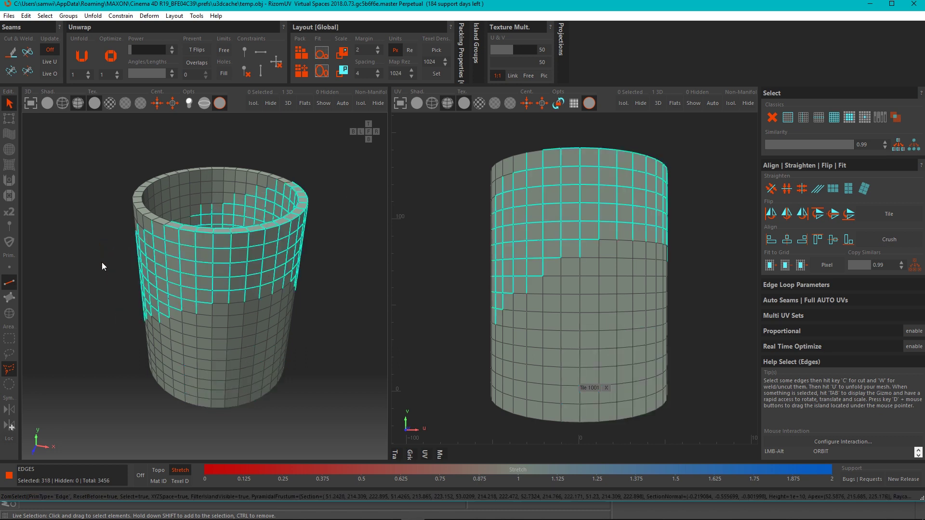
# - Select circular patches of edges on the cup wall with circle selection, and clear the selection in rectangle mode
pyautogui.click(10, 384)
pyautogui.moveTo(218, 378); pyautogui.dragTo(260, 383)
pyautogui.moveTo(150, 245); pyautogui.dragTo(176, 246)
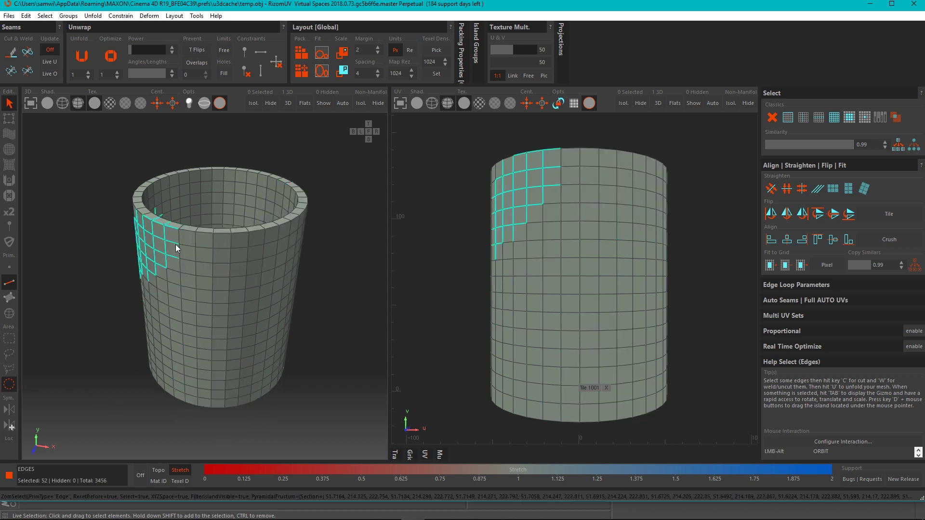
pyautogui.moveTo(251, 313); pyautogui.dragTo(282, 311)
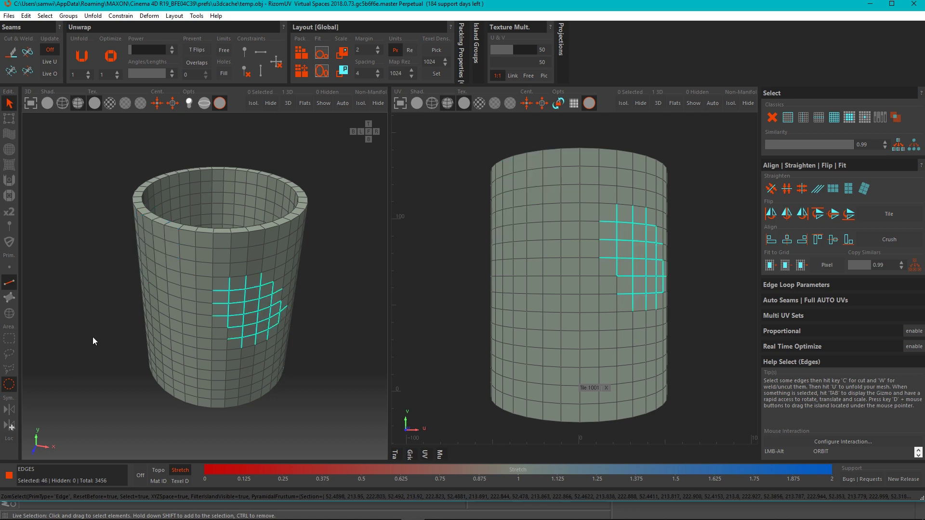
pyautogui.click(9, 339)
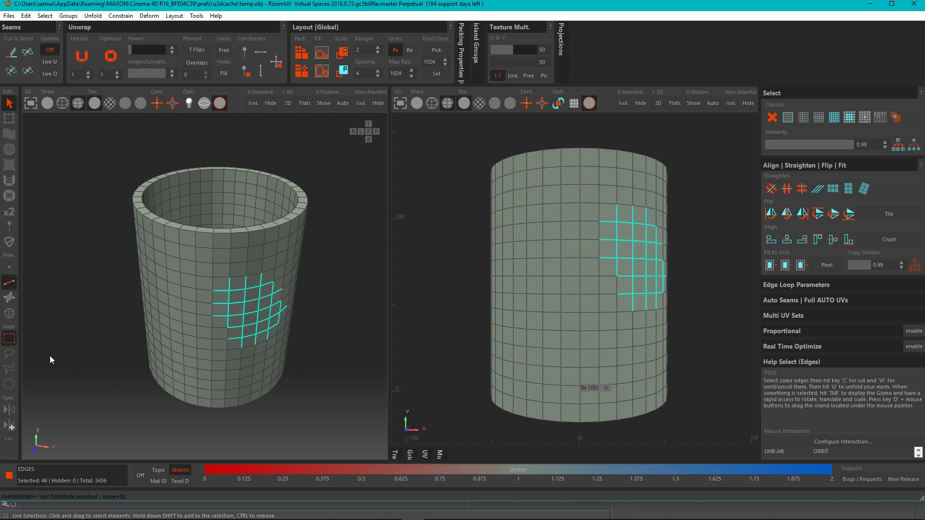
pyautogui.click(127, 342)
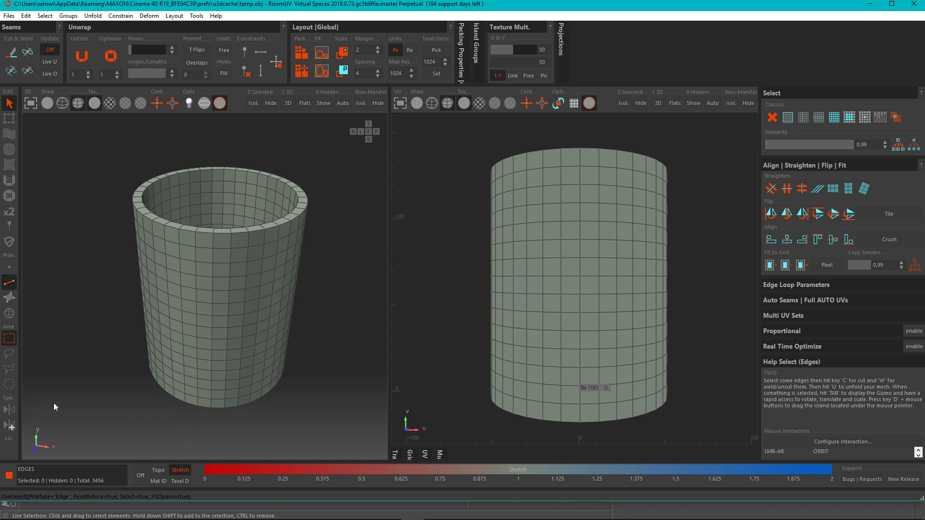
# - Enable symmetry on the cup and open the symmetry settings clear of the 3D model
pyautogui.click(9, 409)
pyautogui.keyDown('alt'); pyautogui.moveTo(199, 346); pyautogui.dragTo(209, 380); pyautogui.keyUp('alt')
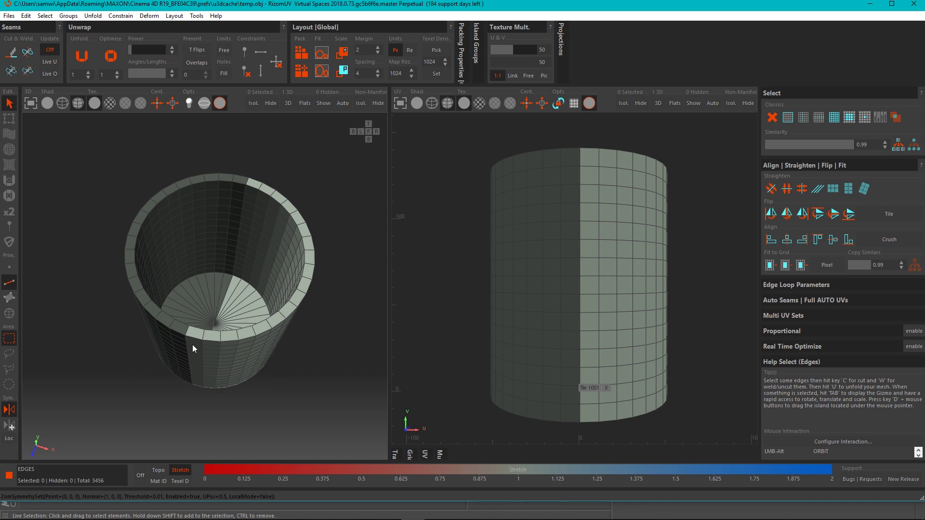
pyautogui.keyDown('alt'); pyautogui.moveTo(191, 407); pyautogui.dragTo(79, 402); pyautogui.keyUp('alt')
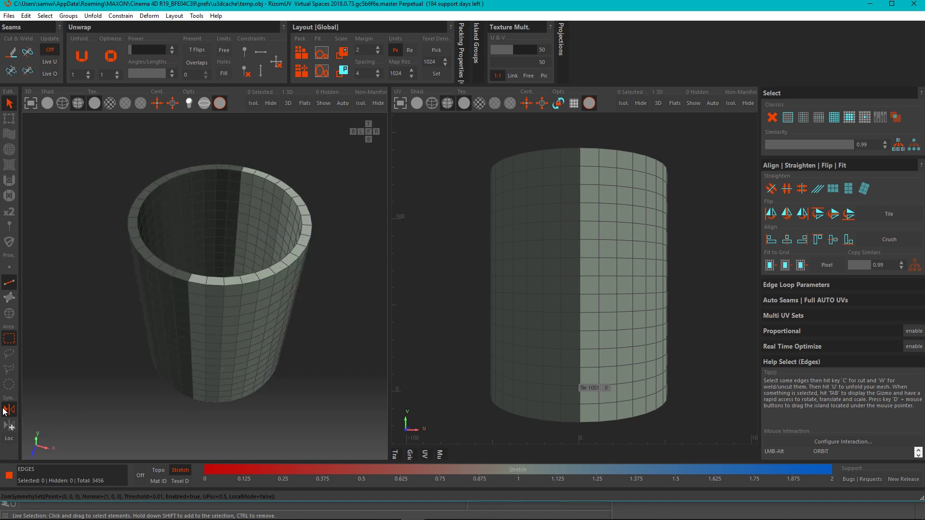
pyautogui.click(8, 424)
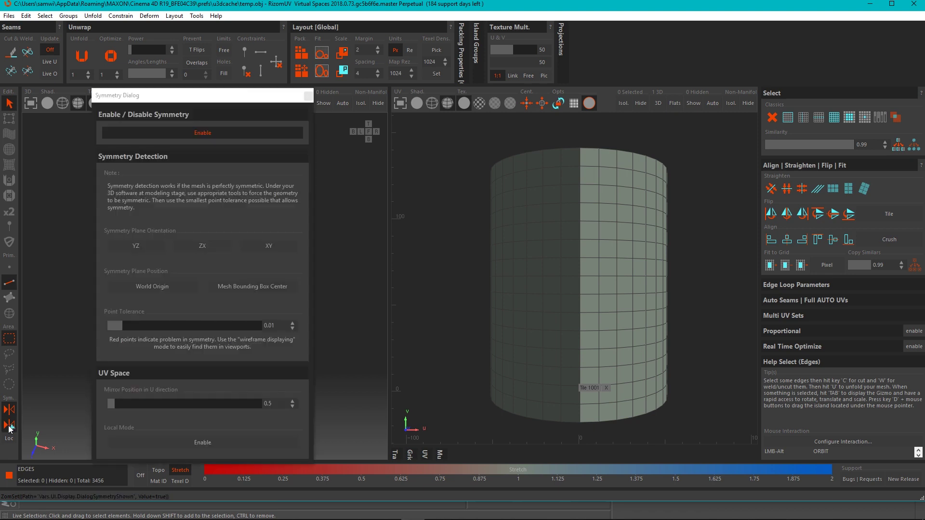
pyautogui.moveTo(196, 100); pyautogui.dragTo(438, 69)
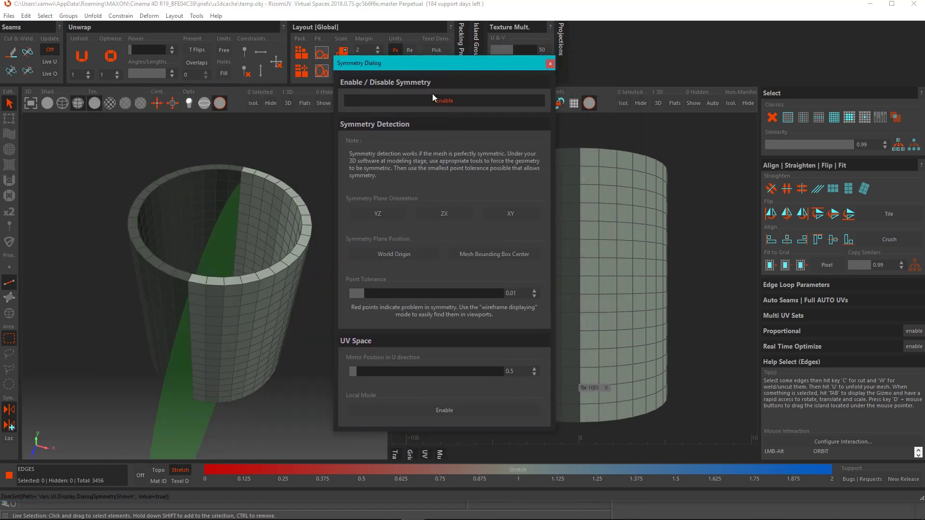
# - Try the YZ, ZX and XY symmetry plane orientations on the cup, and set the orientation back to YZ
pyautogui.keyDown('alt'); pyautogui.moveTo(325, 227); pyautogui.dragTo(417, 206); pyautogui.keyUp('alt')
pyautogui.click(386, 213)
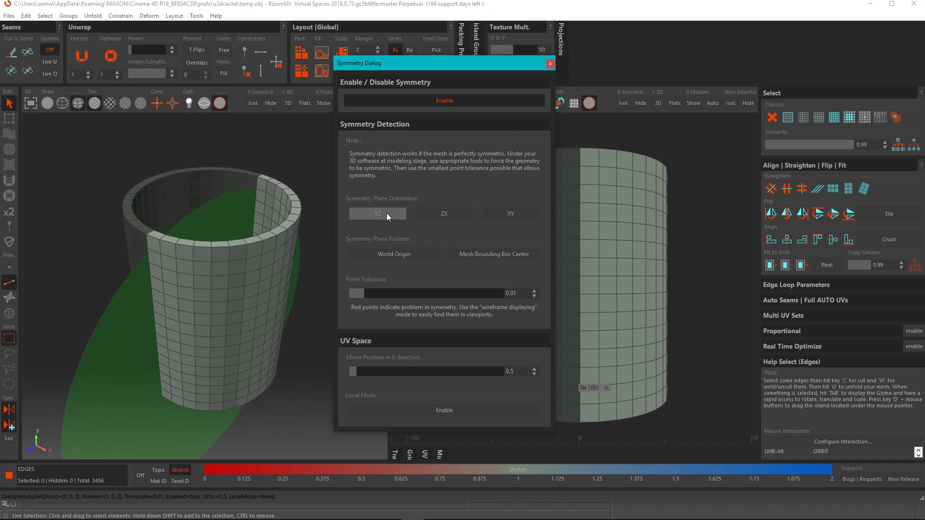
pyautogui.click(444, 214)
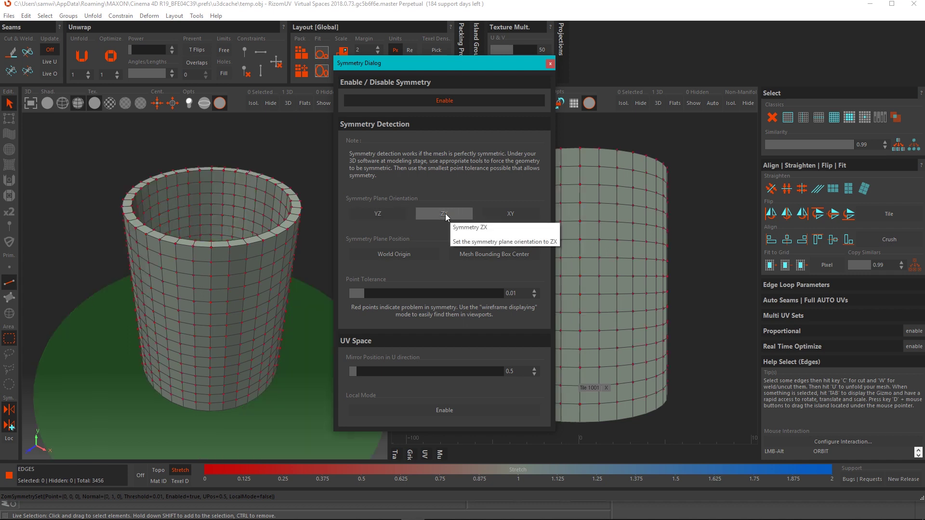
pyautogui.keyDown('alt'); pyautogui.moveTo(215, 314); pyautogui.dragTo(184, 263); pyautogui.keyUp('alt')
pyautogui.scroll(-4, 184, 263)
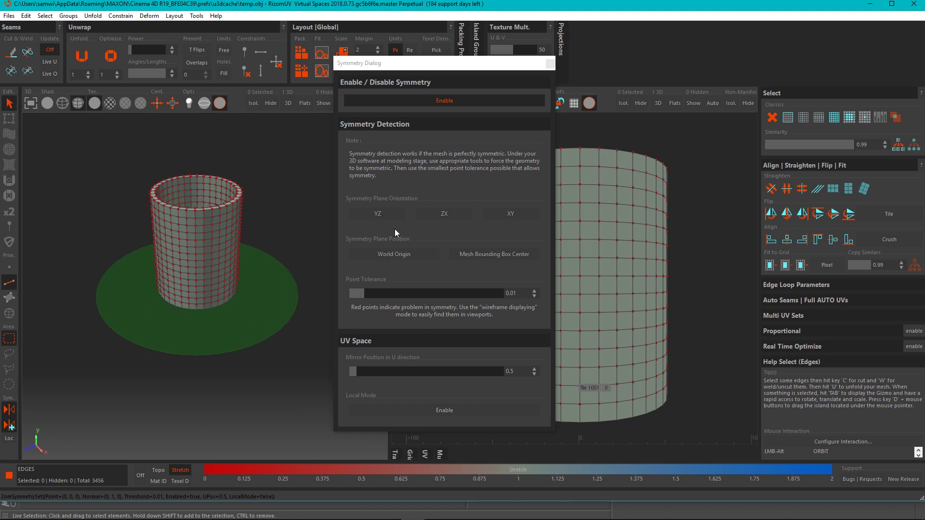
pyautogui.click(512, 211)
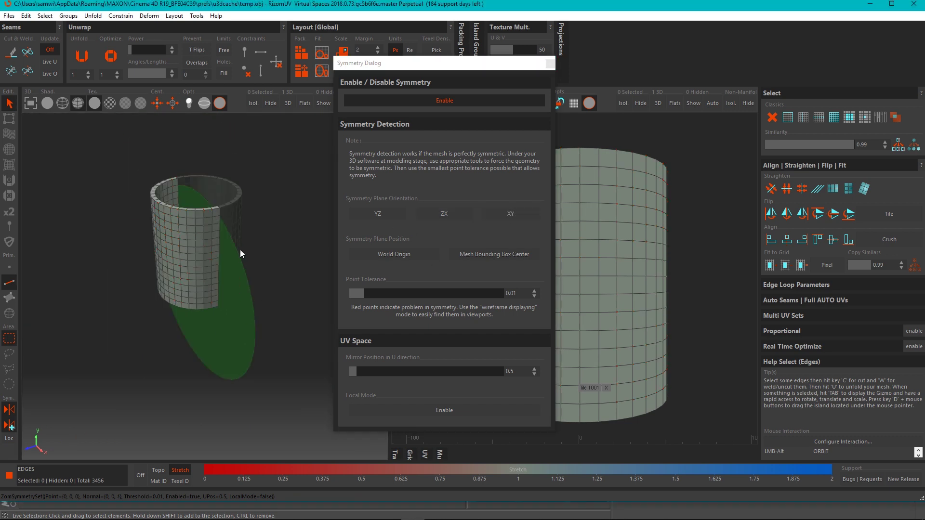
pyautogui.keyDown('alt'); pyautogui.moveTo(240, 249); pyautogui.dragTo(138, 254); pyautogui.keyUp('alt')
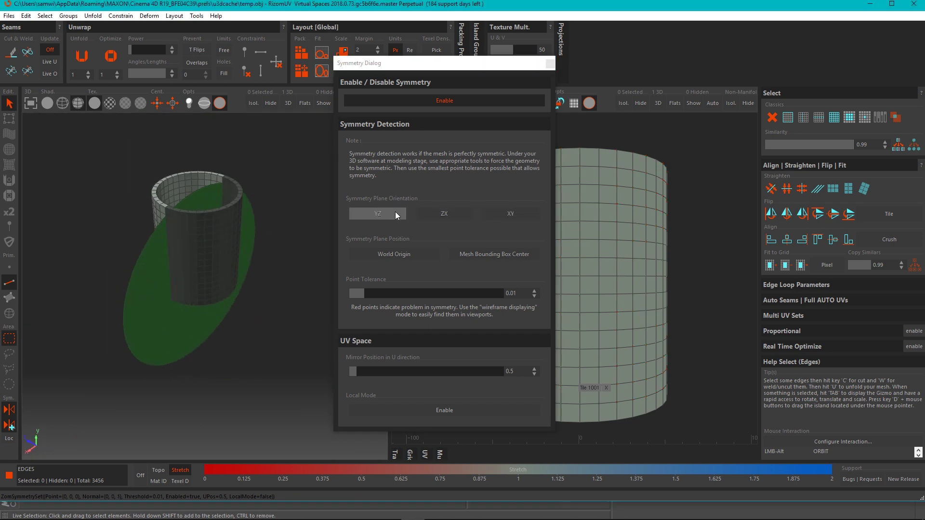
pyautogui.click(395, 212)
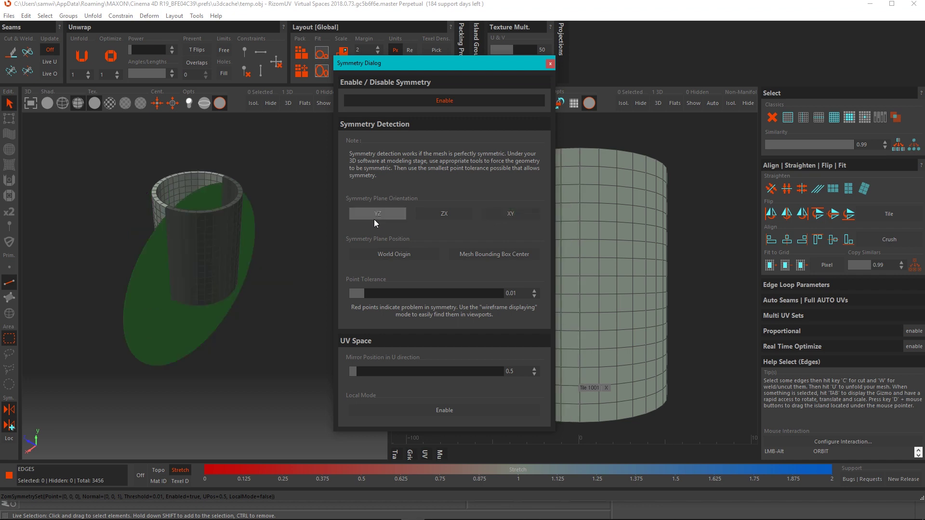
pyautogui.keyDown('alt'); pyautogui.moveTo(201, 259); pyautogui.dragTo(227, 258); pyautogui.keyUp('alt')
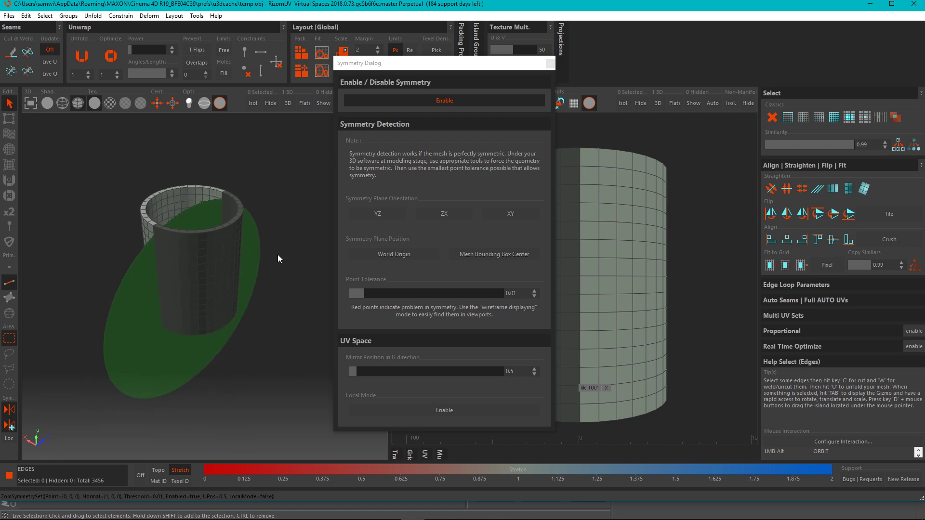
# - Try the World Origin symmetry plane position, and set the plane to Mesh Bounding Box Center
pyautogui.click(388, 257)
pyautogui.moveTo(204, 276)
pyautogui.keyDown('alt'); pyautogui.mouseDown()
pyautogui.moveTo(264, 247)
pyautogui.moveTo(195, 273)
pyautogui.mouseUp(); pyautogui.keyUp('alt')
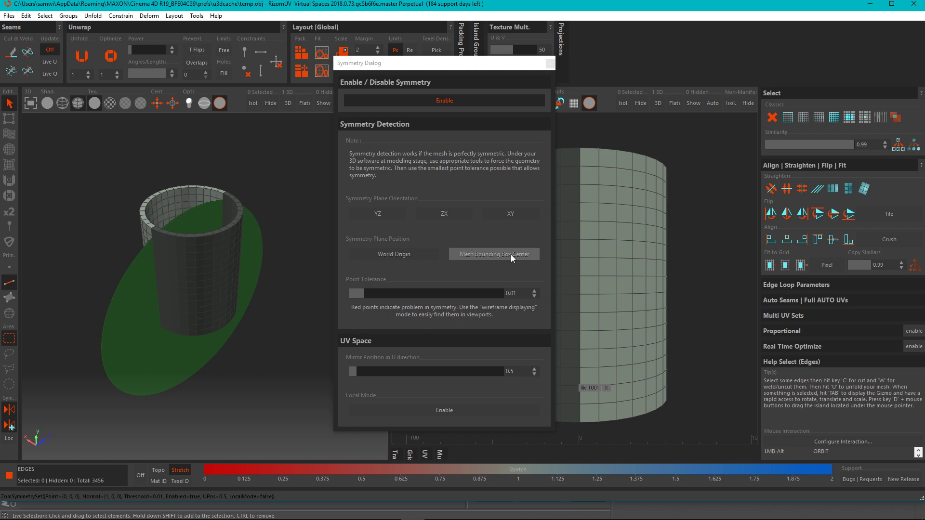
pyautogui.click(494, 253)
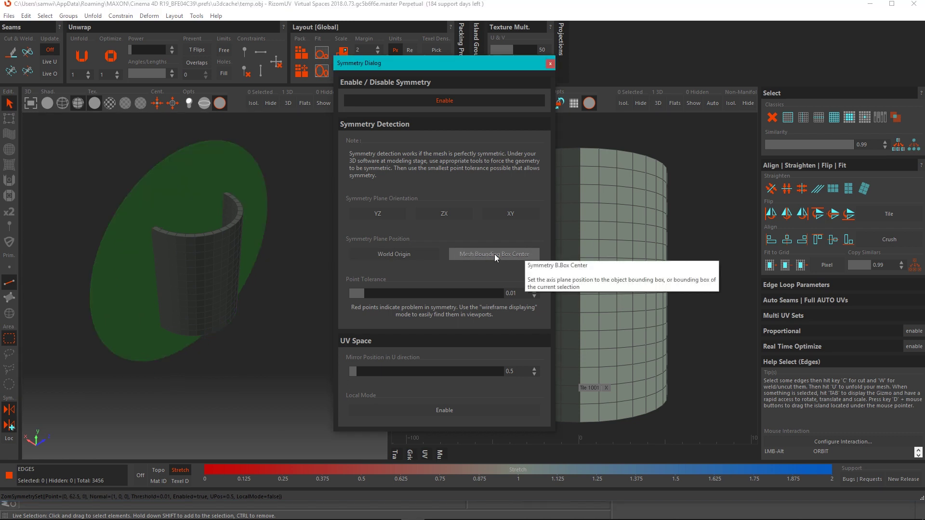
pyautogui.keyDown('alt'); pyautogui.moveTo(161, 254); pyautogui.dragTo(179, 256); pyautogui.keyUp('alt')
# - Set the symmetry plane orientation to ZX and examine the red problem points around the cup from above and below
pyautogui.click(437, 211)
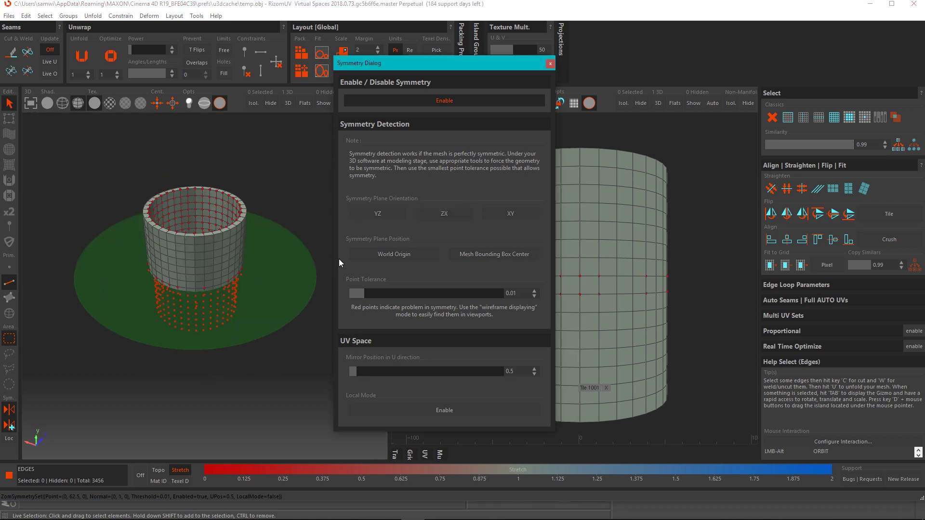
pyautogui.moveTo(173, 289)
pyautogui.keyDown('alt'); pyautogui.mouseDown()
pyautogui.moveTo(135, 302)
pyautogui.moveTo(133, 270)
pyautogui.moveTo(94, 314)
pyautogui.moveTo(88, 307)
pyautogui.moveTo(96, 314)
pyautogui.moveTo(177, 274)
pyautogui.moveTo(167, 257)
pyautogui.moveTo(191, 273)
pyautogui.moveTo(195, 242)
pyautogui.moveTo(169, 280)
pyautogui.mouseUp(); pyautogui.keyUp('alt')
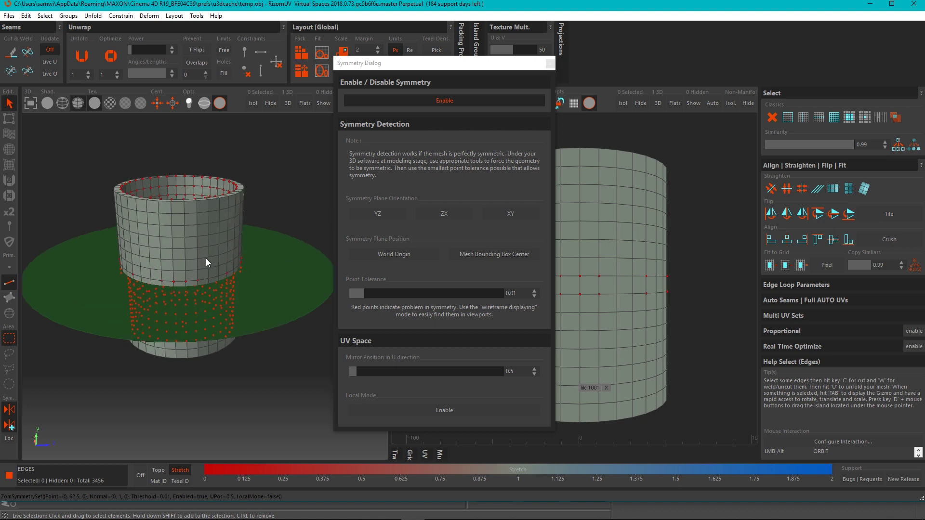
pyautogui.keyDown('alt'); pyautogui.moveTo(206, 259); pyautogui.dragTo(177, 295); pyautogui.keyUp('alt')
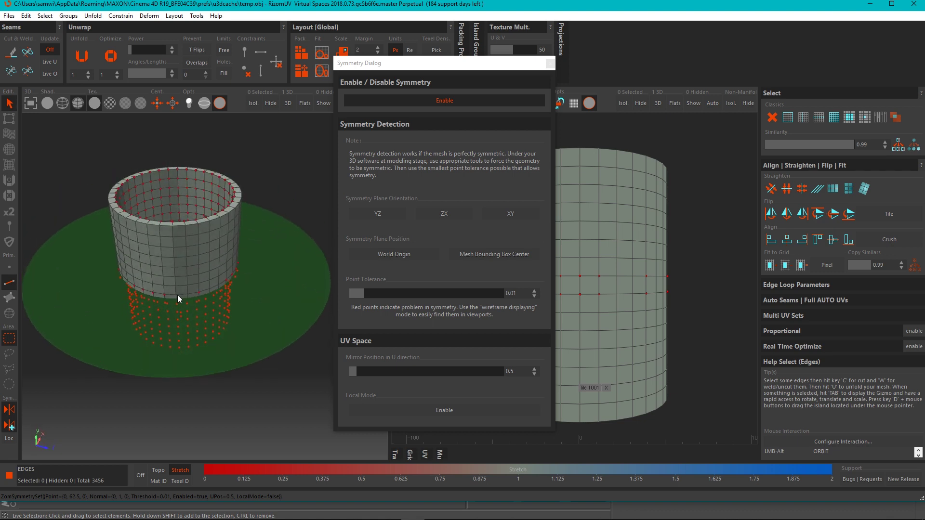
pyautogui.scroll(-2, 177, 295)
pyautogui.scroll(2, 187, 287)
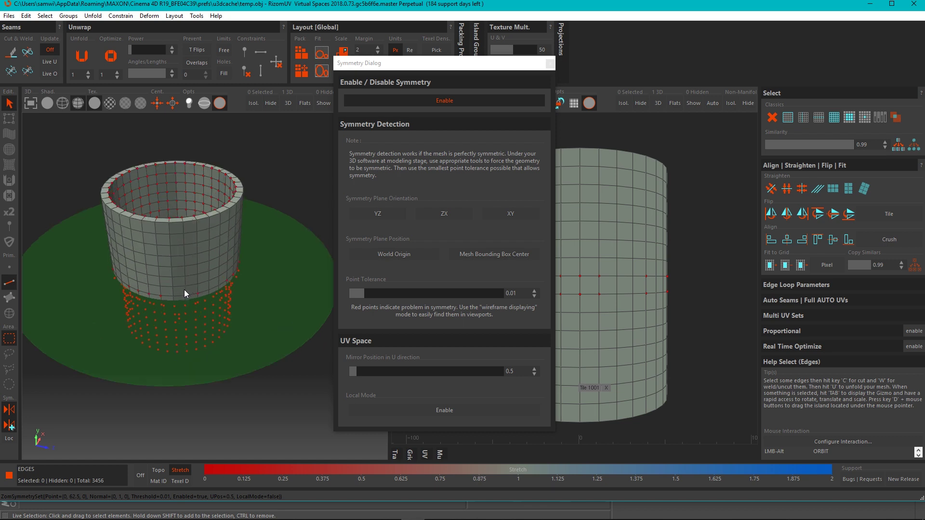
pyautogui.keyDown('alt'); pyautogui.moveTo(180, 260); pyautogui.dragTo(199, 172); pyautogui.keyUp('alt')
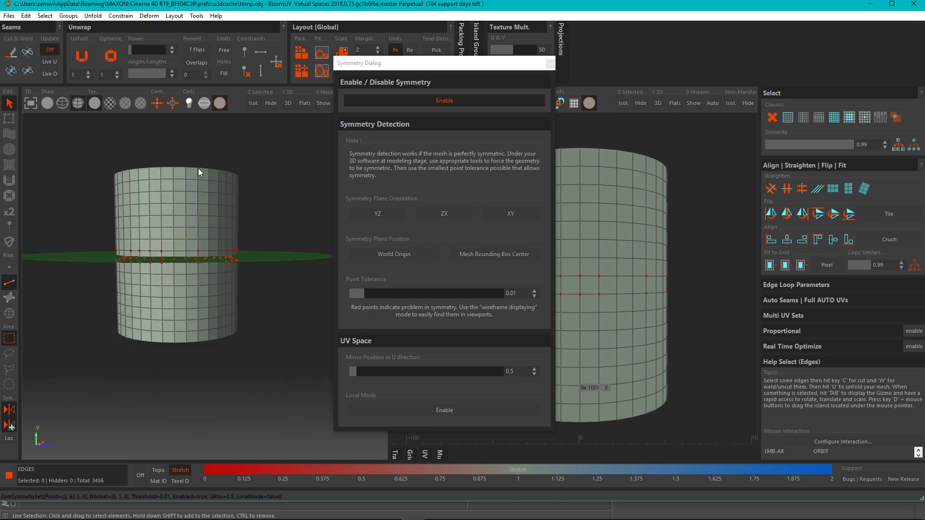
pyautogui.keyDown('alt'); pyautogui.moveTo(184, 311); pyautogui.dragTo(192, 251); pyautogui.keyUp('alt')
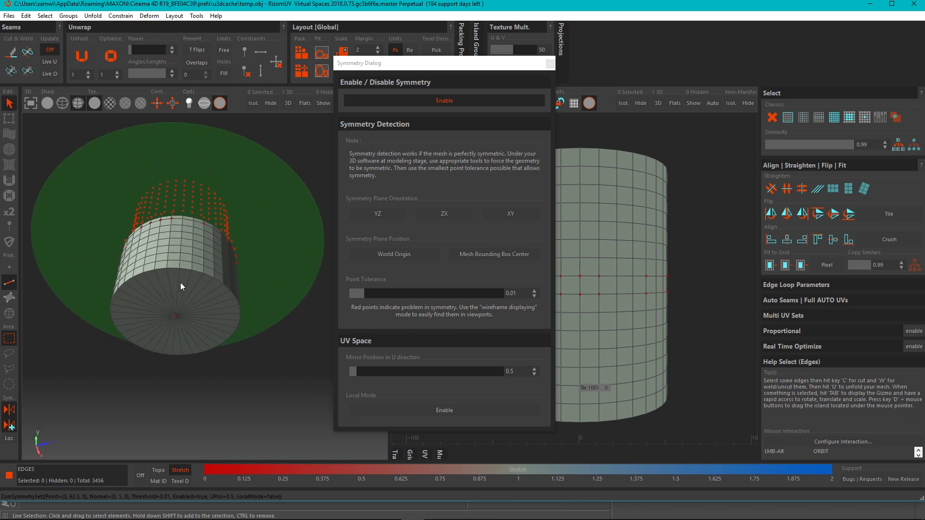
pyautogui.keyDown('alt'); pyautogui.moveTo(181, 286); pyautogui.dragTo(191, 243); pyautogui.keyUp('alt')
pyautogui.keyDown('alt'); pyautogui.moveTo(207, 293); pyautogui.dragTo(163, 290); pyautogui.keyUp('alt')
pyautogui.scroll(-3, 163, 279)
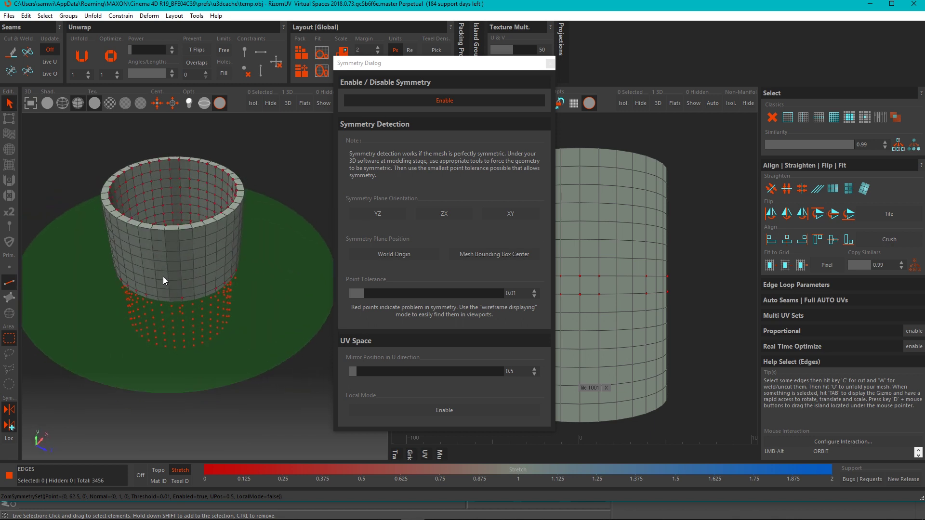
pyautogui.keyDown('alt'); pyautogui.moveTo(176, 278); pyautogui.dragTo(178, 285, button='middle'); pyautogui.keyUp('alt')
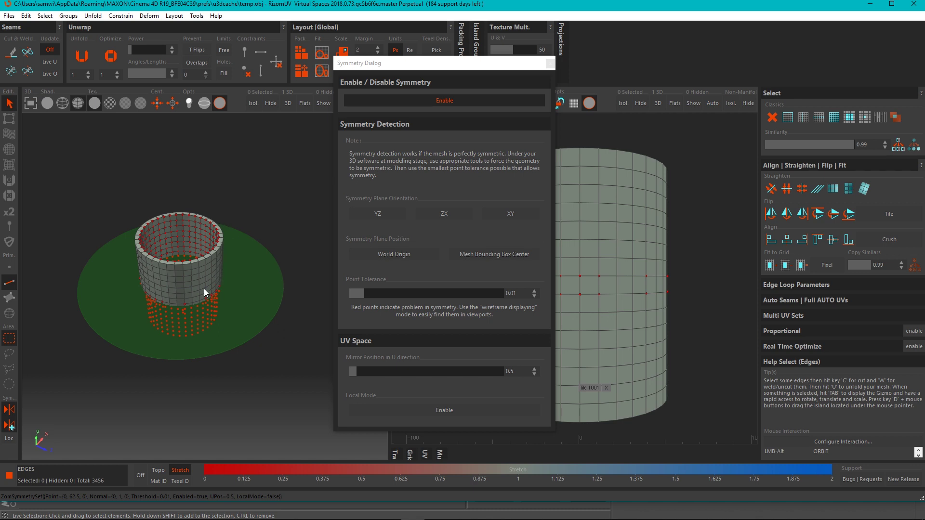
pyautogui.moveTo(204, 288)
pyautogui.keyDown('alt'); pyautogui.mouseDown()
pyautogui.moveTo(182, 296)
pyautogui.moveTo(190, 288)
pyautogui.mouseUp(); pyautogui.keyUp('alt')
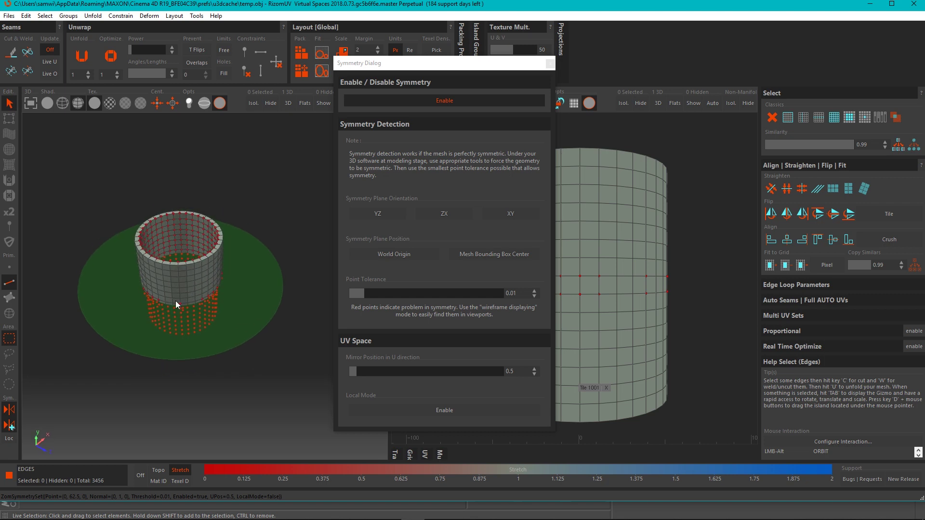
pyautogui.keyDown('alt'); pyautogui.moveTo(177, 304); pyautogui.dragTo(197, 302, button='right'); pyautogui.keyUp('alt')
pyautogui.moveTo(198, 284)
pyautogui.keyDown('alt'); pyautogui.mouseDown()
pyautogui.moveTo(192, 230)
pyautogui.moveTo(181, 298)
pyautogui.moveTo(188, 285)
pyautogui.moveTo(181, 269)
pyautogui.moveTo(187, 291)
pyautogui.mouseUp(); pyautogui.keyUp('alt')
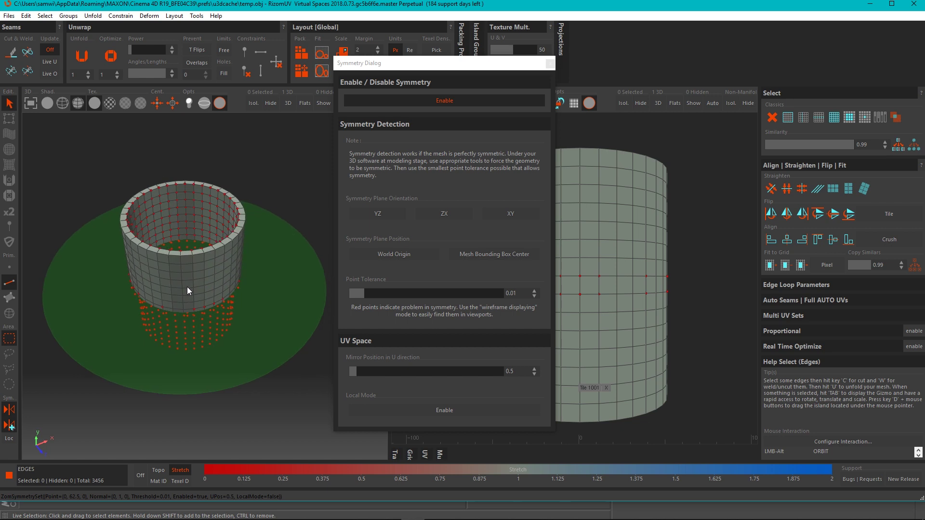
# - Close and reopen the symmetry settings, set the plane orientation to YZ, and close the settings
pyautogui.click(550, 63)
pyautogui.keyDown('alt'); pyautogui.moveTo(166, 342); pyautogui.dragTo(178, 322); pyautogui.keyUp('alt')
pyautogui.click(9, 425)
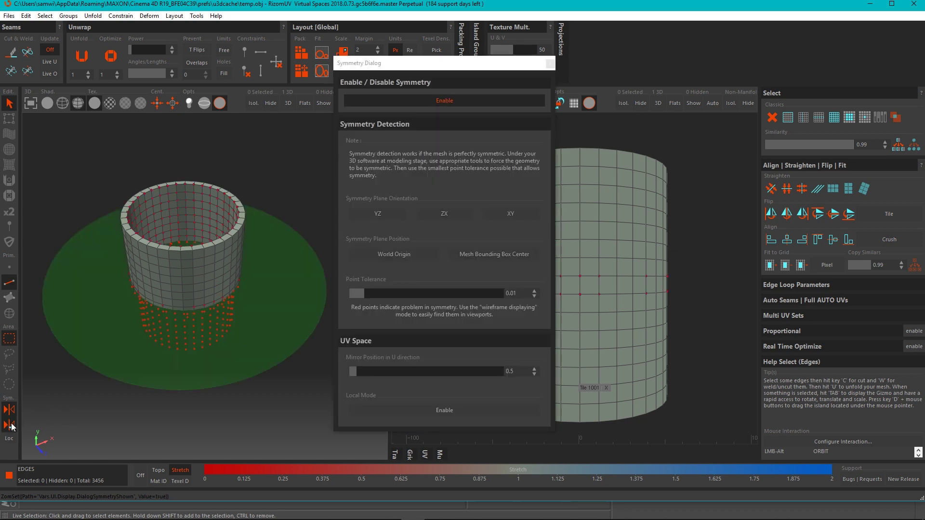
pyautogui.click(373, 214)
pyautogui.keyDown('alt'); pyautogui.moveTo(212, 282); pyautogui.dragTo(225, 261); pyautogui.keyUp('alt')
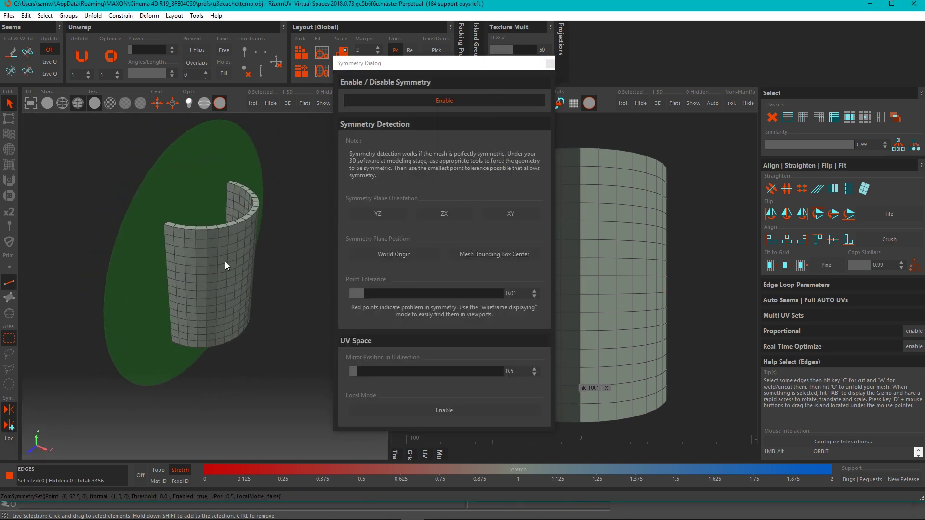
pyautogui.click(550, 63)
# - Select edges on one upper side of the cup with rectangle selection while symmetry is on, and clear the selection
pyautogui.keyDown('alt'); pyautogui.moveTo(265, 289); pyautogui.dragTo(207, 281); pyautogui.keyUp('alt')
pyautogui.keyDown('alt'); pyautogui.moveTo(202, 244); pyautogui.dragTo(210, 266, button='middle'); pyautogui.keyUp('alt')
pyautogui.scroll(3, 207, 267)
pyautogui.keyDown('alt'); pyautogui.moveTo(206, 267); pyautogui.dragTo(203, 276); pyautogui.keyUp('alt')
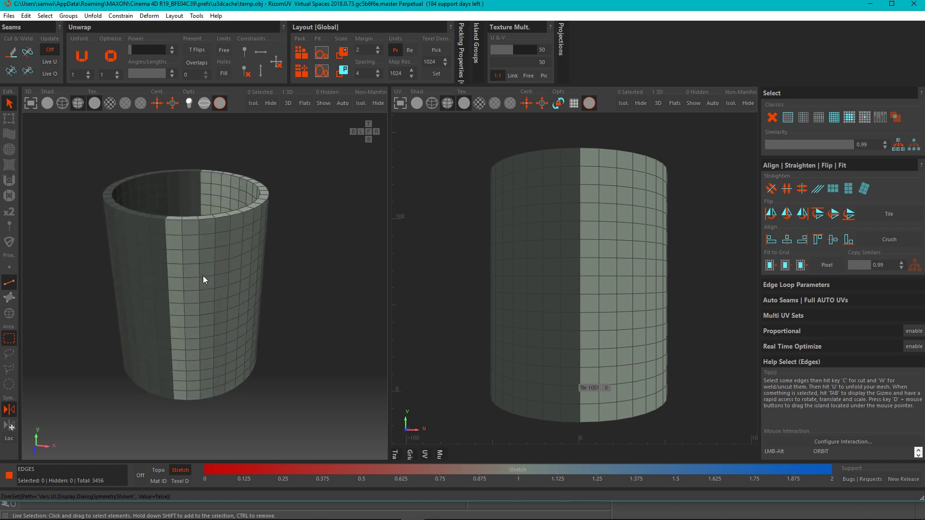
pyautogui.keyDown('alt'); pyautogui.moveTo(204, 275); pyautogui.dragTo(210, 278, button='middle'); pyautogui.keyUp('alt')
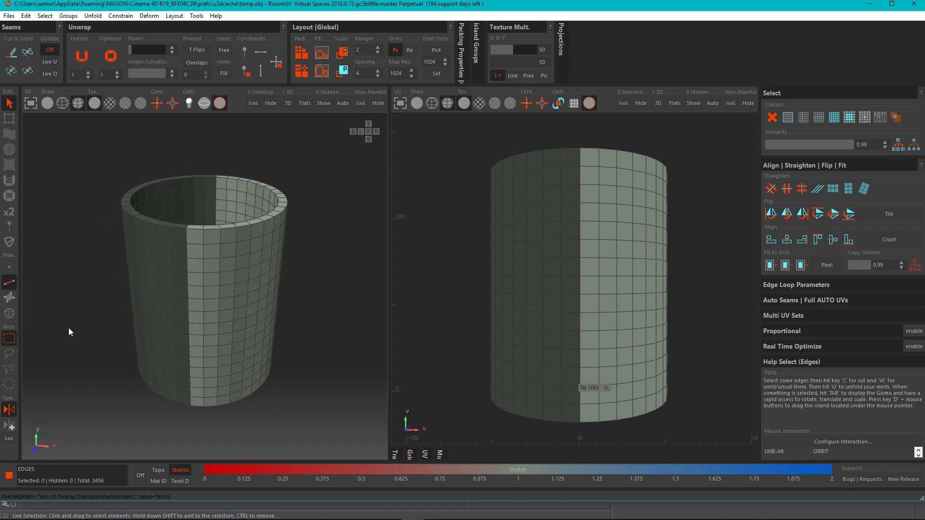
pyautogui.moveTo(99, 165); pyautogui.dragTo(164, 271)
pyautogui.keyDown('alt'); pyautogui.moveTo(232, 287); pyautogui.dragTo(240, 267); pyautogui.keyUp('alt')
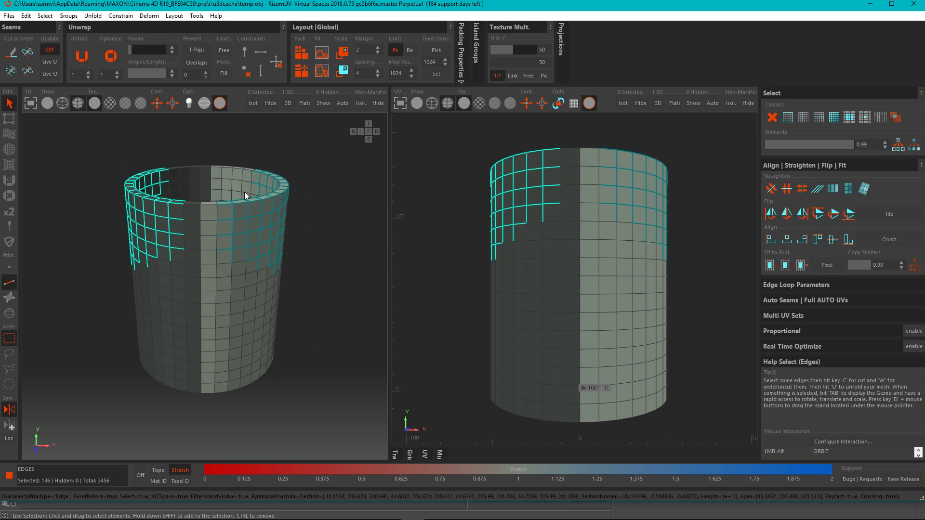
pyautogui.click(290, 346)
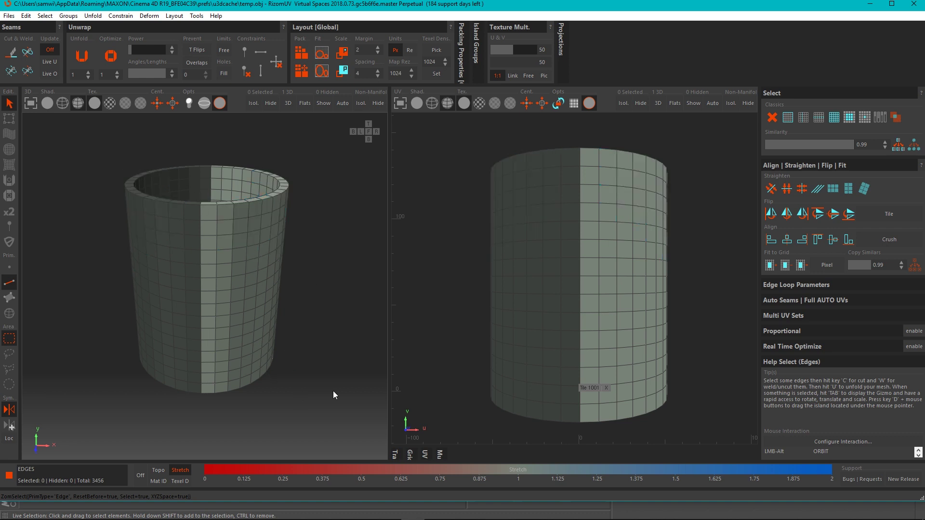
# - Disable symmetry and collapse the Align | Straighten | Flip | Fit and Select tool groups
pyautogui.click(8, 410)
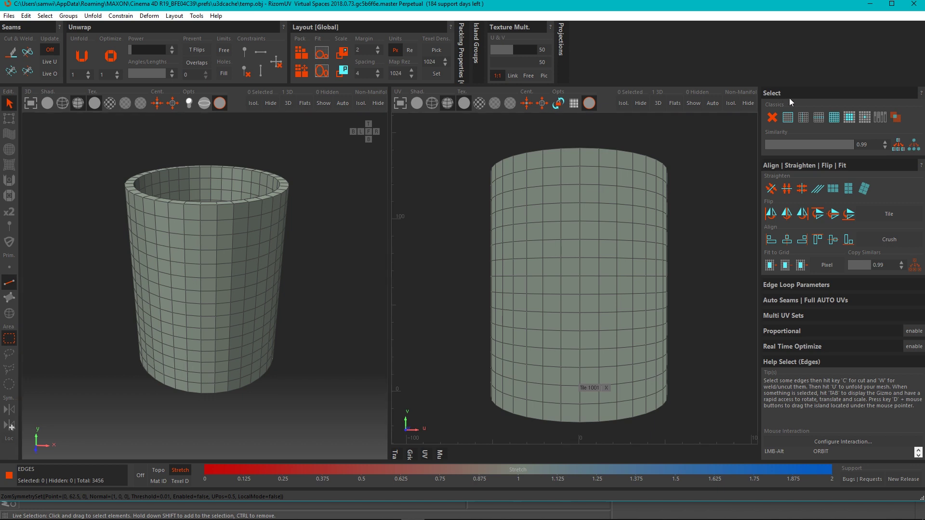
pyautogui.click(787, 164)
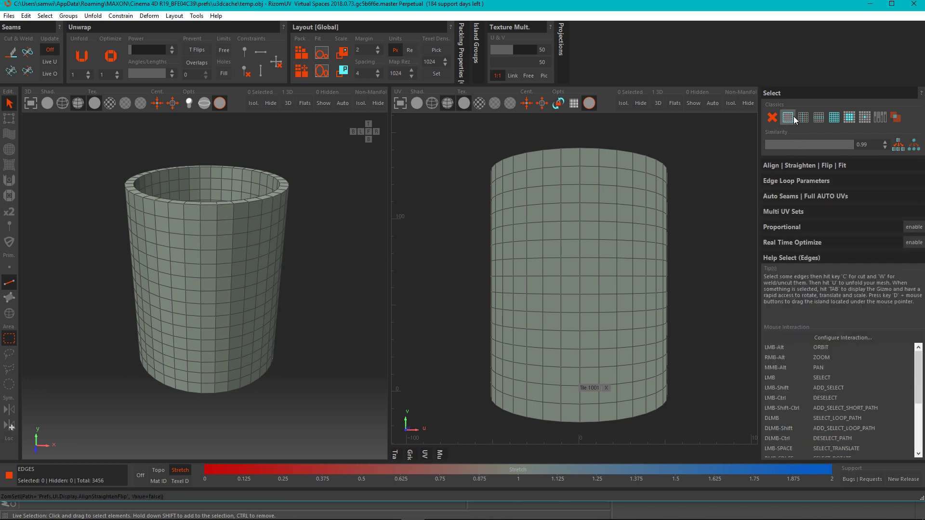
pyautogui.click(775, 94)
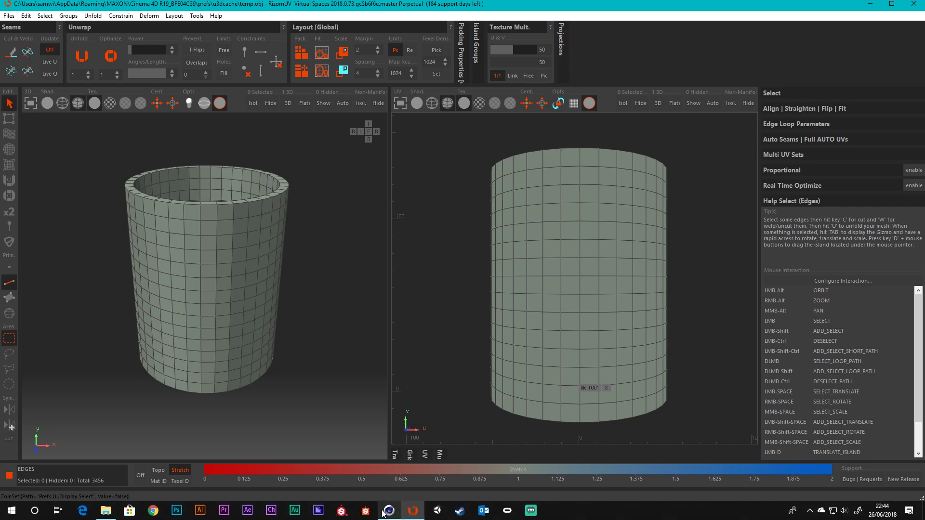
# - Switch to Cinema 4D and select a horizontal edge loop around the middle of the cup's outer wall with the Move tool in edge mode
pyautogui.click(389, 510)
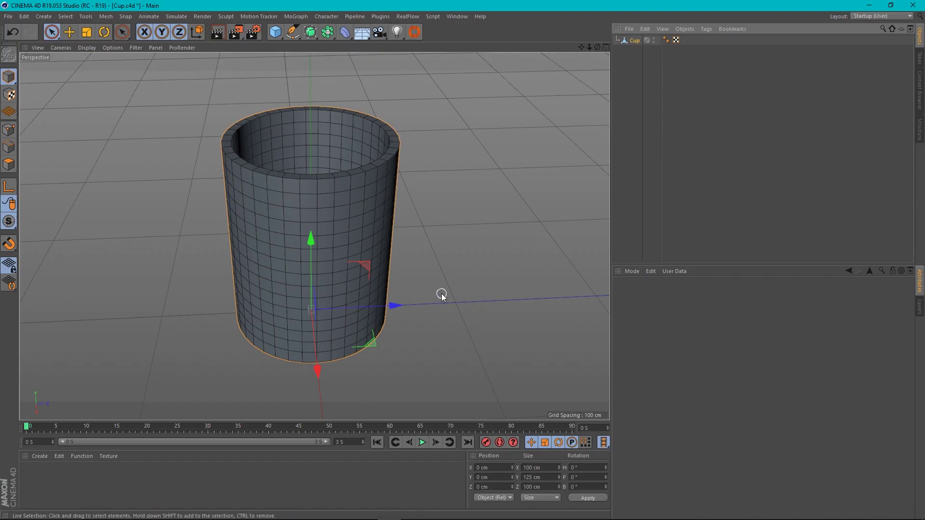
pyautogui.keyDown('alt'); pyautogui.moveTo(440, 293); pyautogui.dragTo(437, 273); pyautogui.keyUp('alt')
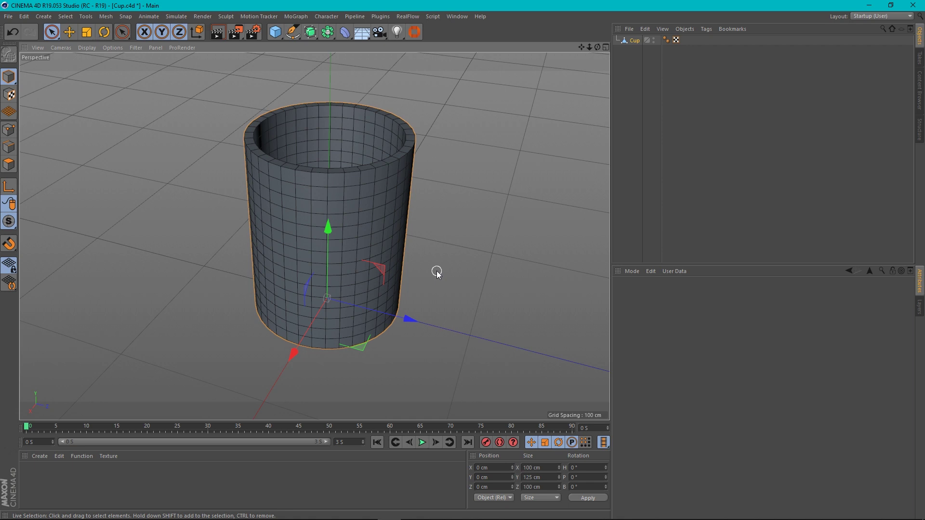
pyautogui.click(69, 32)
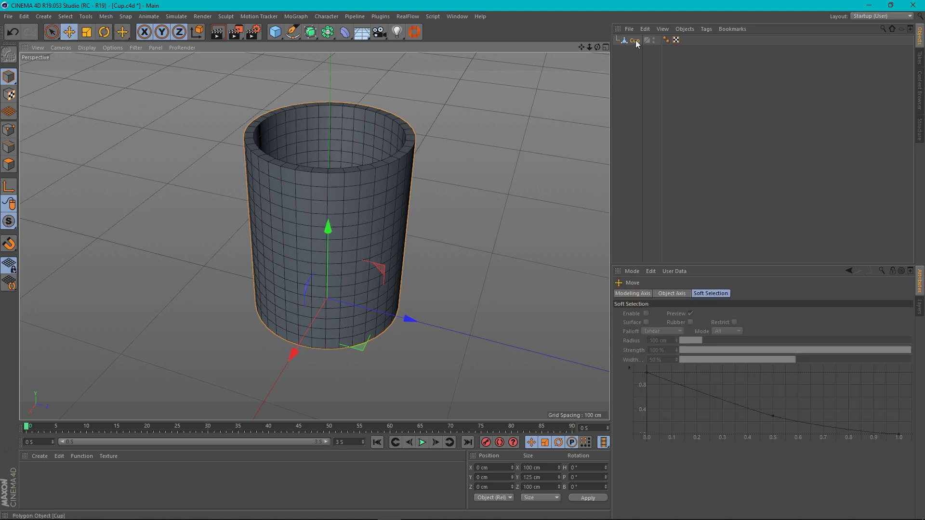
pyautogui.click(9, 147)
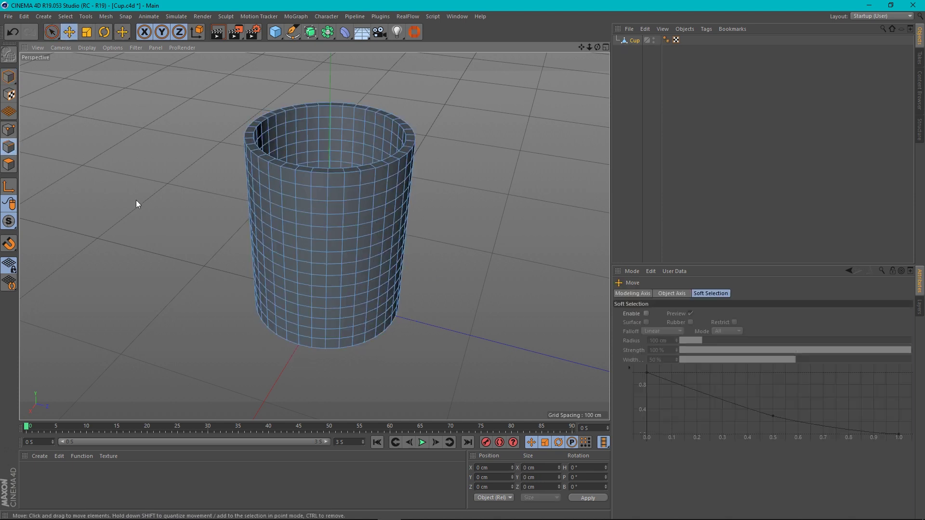
pyautogui.click(318, 240)
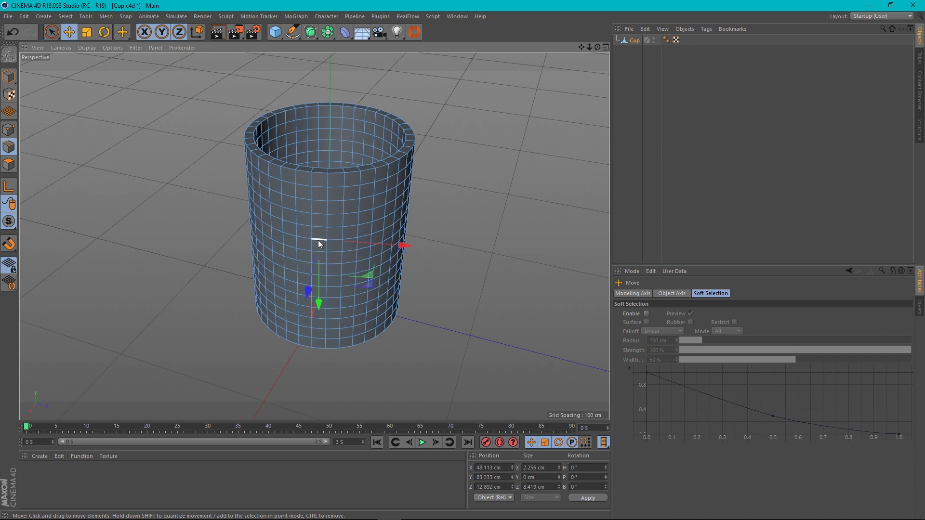
pyautogui.doubleClick(318, 240)
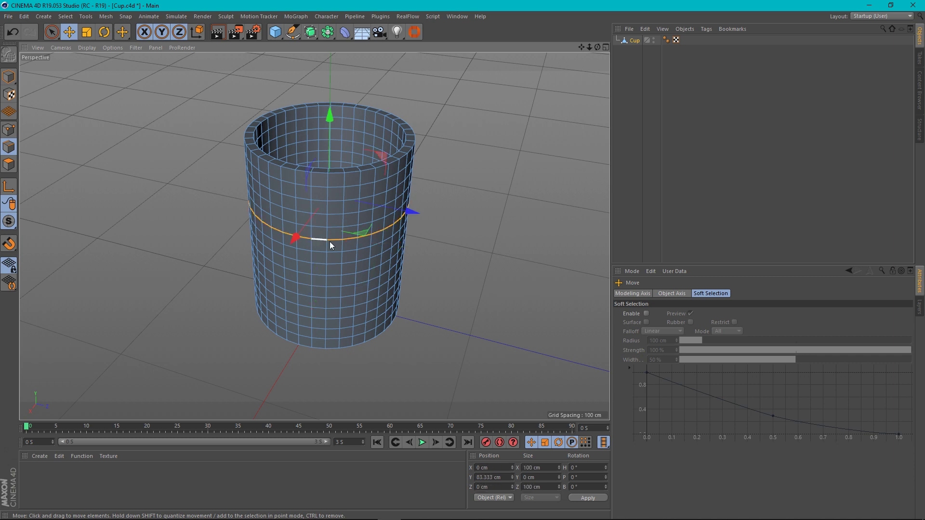
pyautogui.keyDown('alt'); pyautogui.moveTo(458, 267); pyautogui.dragTo(438, 264); pyautogui.keyUp('alt')
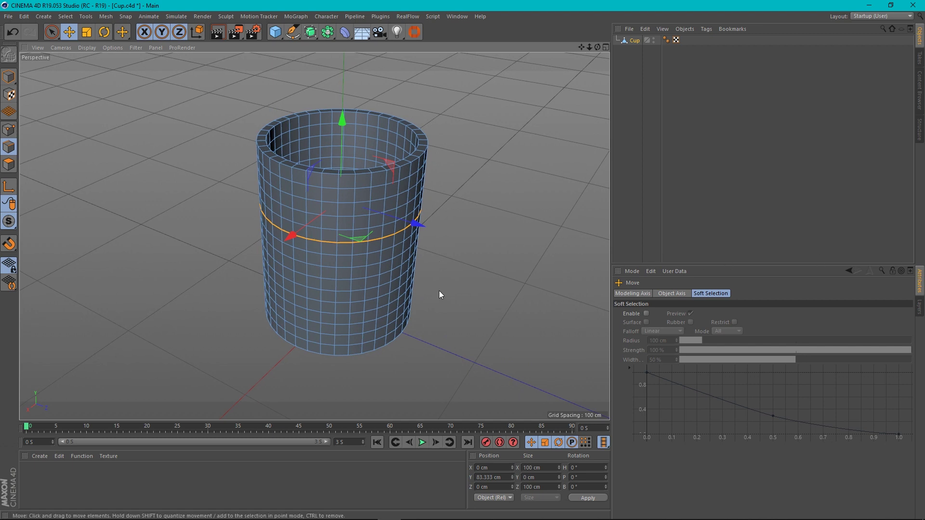
# - Try adding two single horizontal edges on the lower outer wall to the loop selection, and undo both additions
pyautogui.keyDown('shift'); pyautogui.click(326, 289); pyautogui.keyUp('shift')
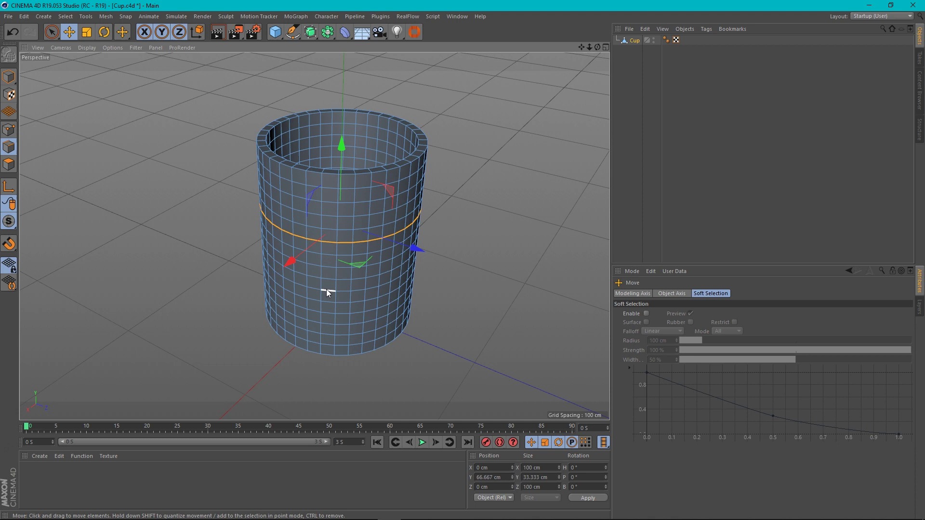
pyautogui.keyDown('shift'); pyautogui.click(371, 319); pyautogui.keyUp('shift')
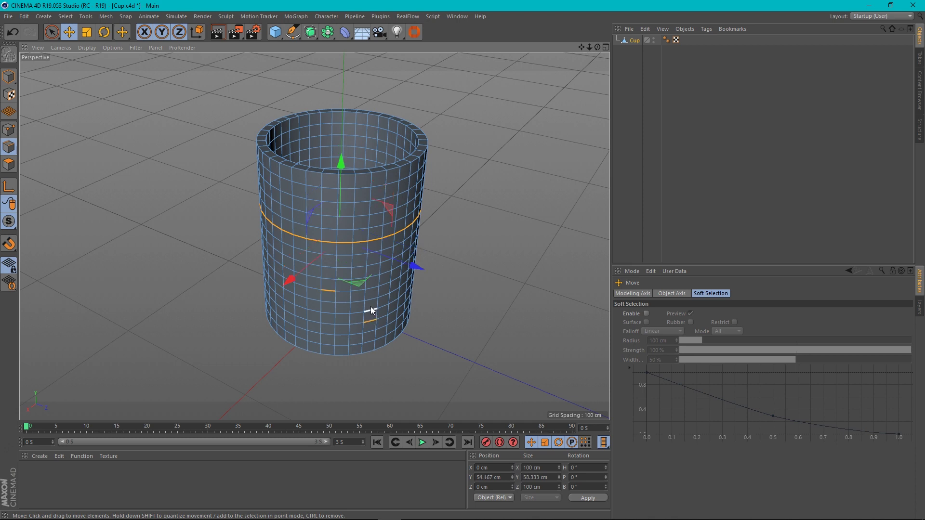
pyautogui.hotkey('ctrl', 'z')
pyautogui.hotkey('ctrl', 'z')
# - Add two more complete horizontal edge loops on the cup's lower outer wall to the selection
pyautogui.keyDown('shift'); pyautogui.click(327, 291); pyautogui.keyUp('shift')
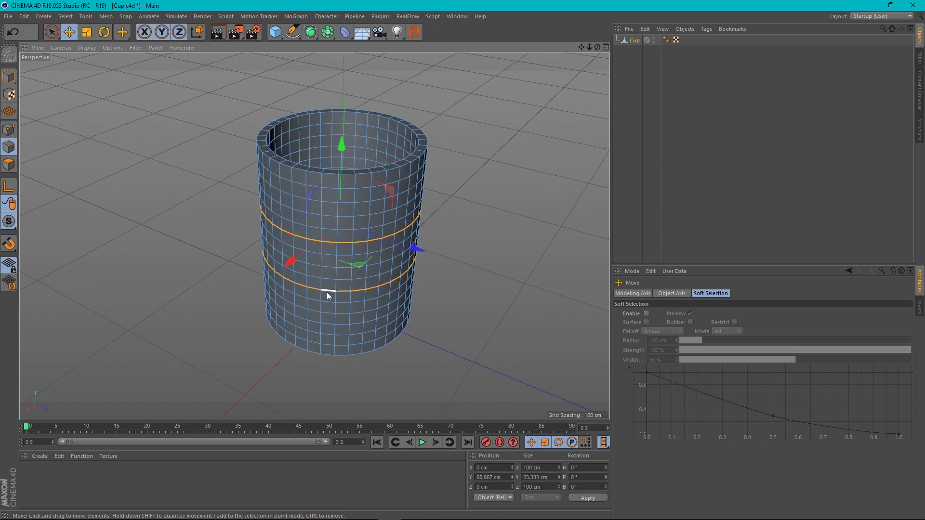
pyautogui.keyDown('alt'); pyautogui.moveTo(409, 314); pyautogui.dragTo(429, 288); pyautogui.keyUp('alt')
pyautogui.keyDown('shift'); pyautogui.click(341, 296); pyautogui.keyUp('shift')
pyautogui.keyDown('alt'); pyautogui.moveTo(429, 288); pyautogui.dragTo(414, 299, button='middle'); pyautogui.keyUp('alt')
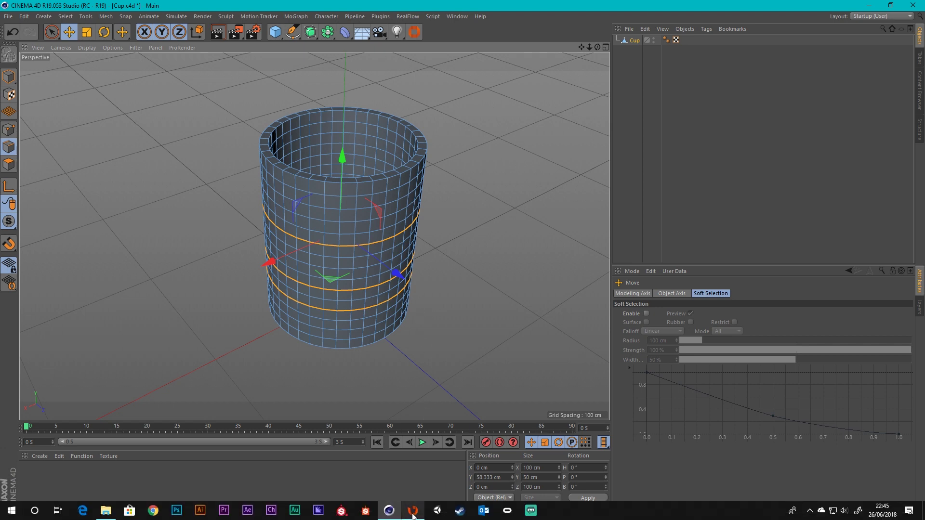
# - Switch to RizomUV and select the edge loop around the cup's inner base
pyautogui.click(412, 510)
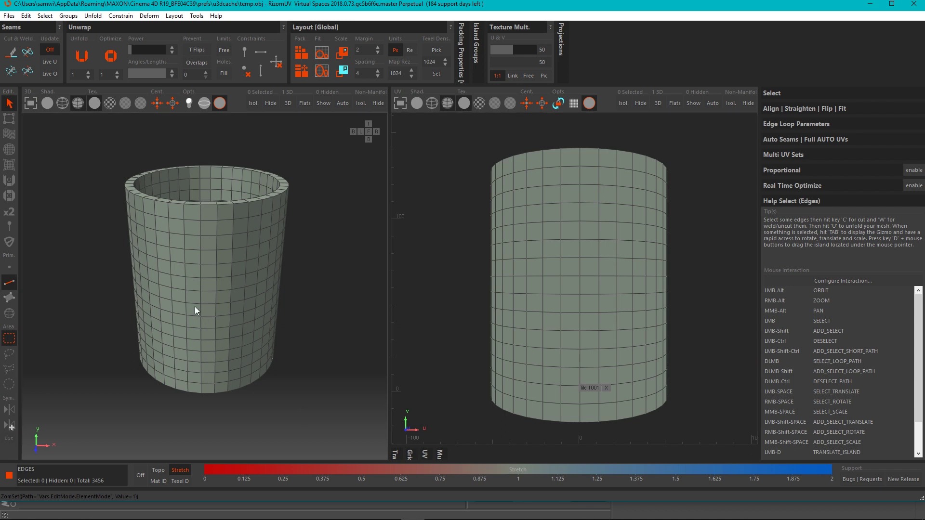
pyautogui.keyDown('alt'); pyautogui.moveTo(214, 245); pyautogui.dragTo(226, 266); pyautogui.keyUp('alt')
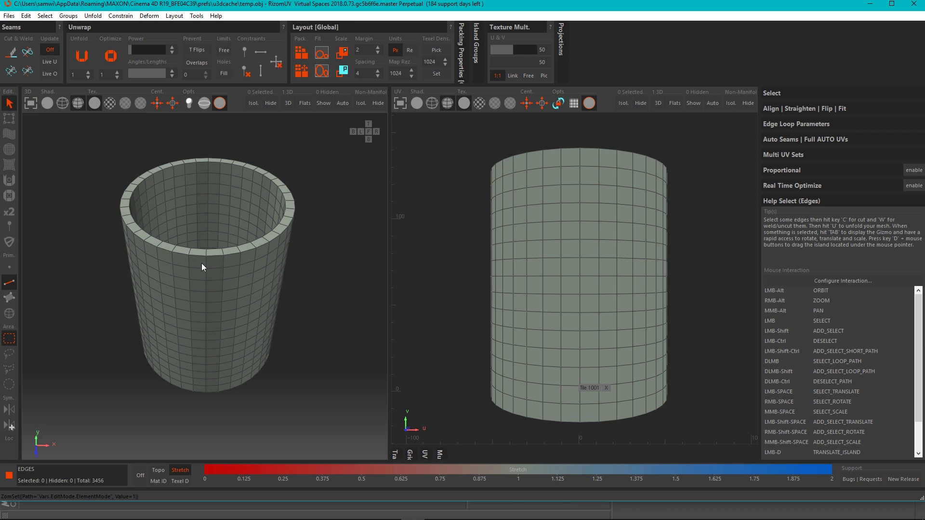
pyautogui.keyDown('alt'); pyautogui.moveTo(201, 263); pyautogui.dragTo(221, 296); pyautogui.keyUp('alt')
pyautogui.click(216, 270)
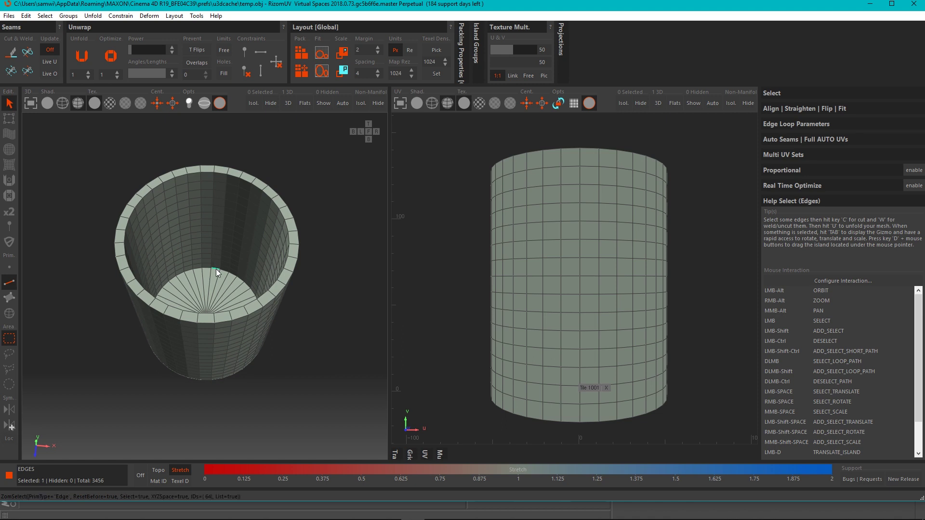
pyautogui.doubleClick(215, 270)
# - Add the edge loops around the outer base and the inner rim to the selection, and cut all selected edges as seams
pyautogui.keyDown('alt'); pyautogui.moveTo(243, 344); pyautogui.dragTo(247, 213); pyautogui.keyUp('alt')
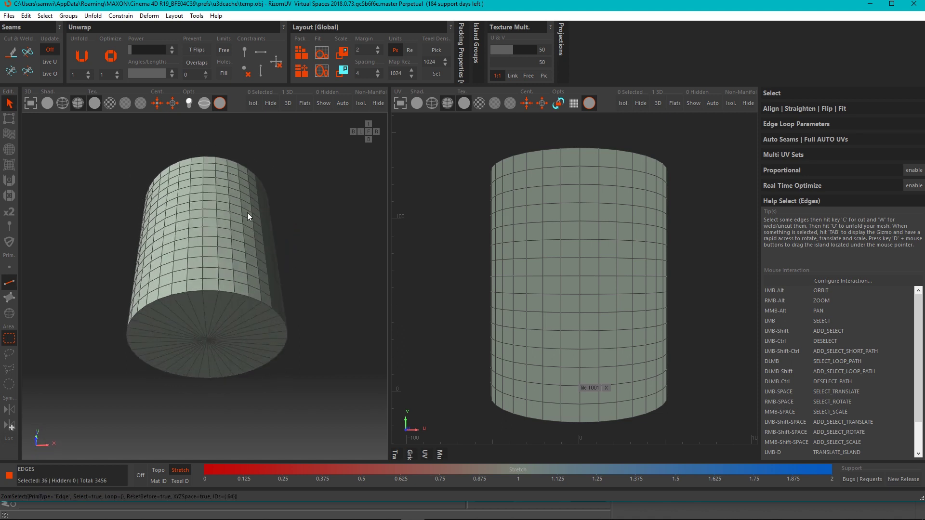
pyautogui.keyDown('shift'); pyautogui.doubleClick(226, 290); pyautogui.keyUp('shift')
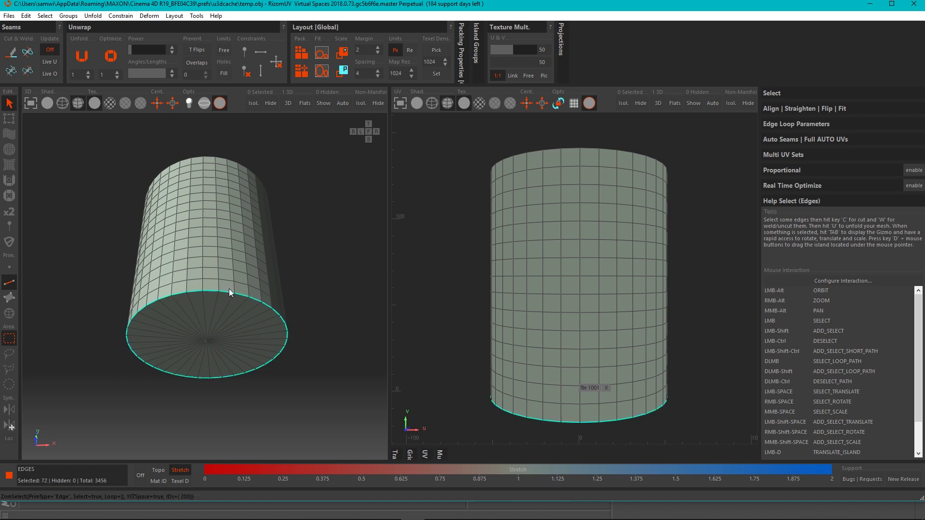
pyautogui.keyDown('alt'); pyautogui.moveTo(233, 244); pyautogui.dragTo(223, 278); pyautogui.keyUp('alt')
pyautogui.keyDown('shift'); pyautogui.doubleClick(287, 227); pyautogui.keyUp('shift')
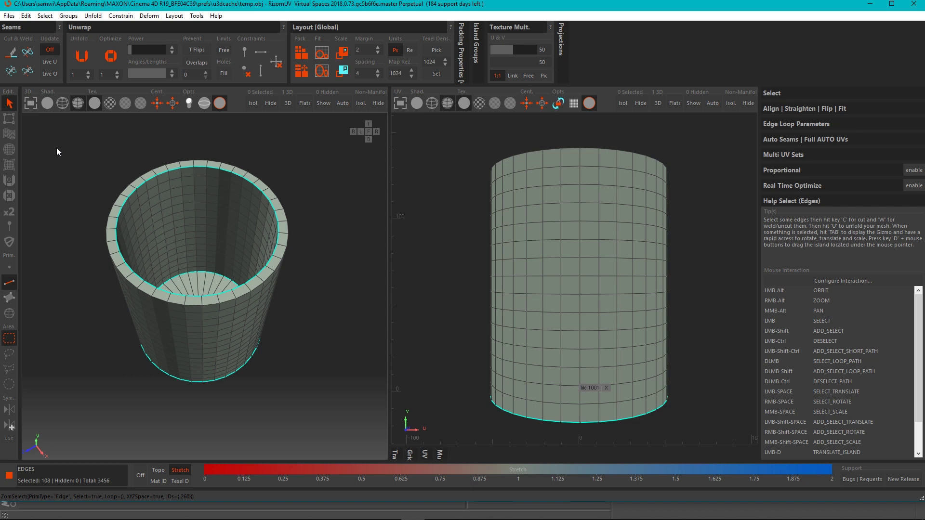
pyautogui.press('c')
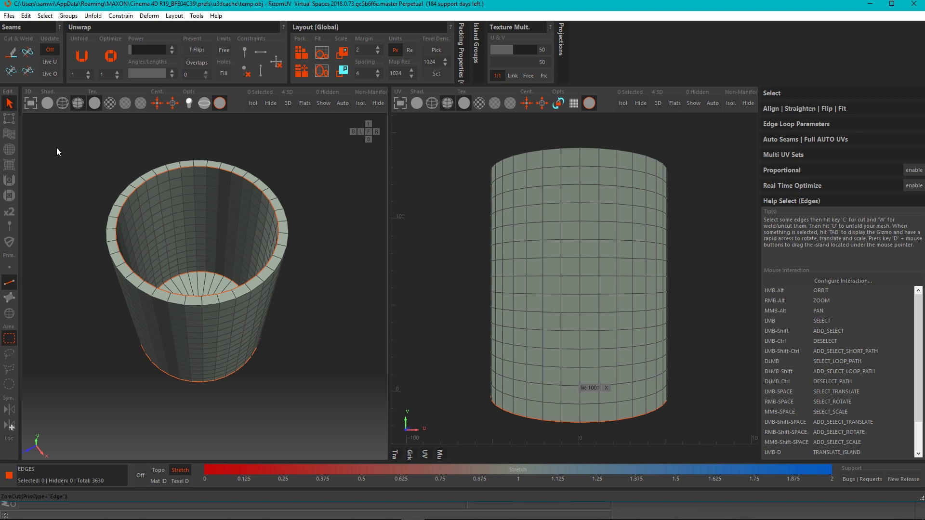
pyautogui.keyDown('alt'); pyautogui.moveTo(57, 151); pyautogui.dragTo(310, 314); pyautogui.keyUp('alt')
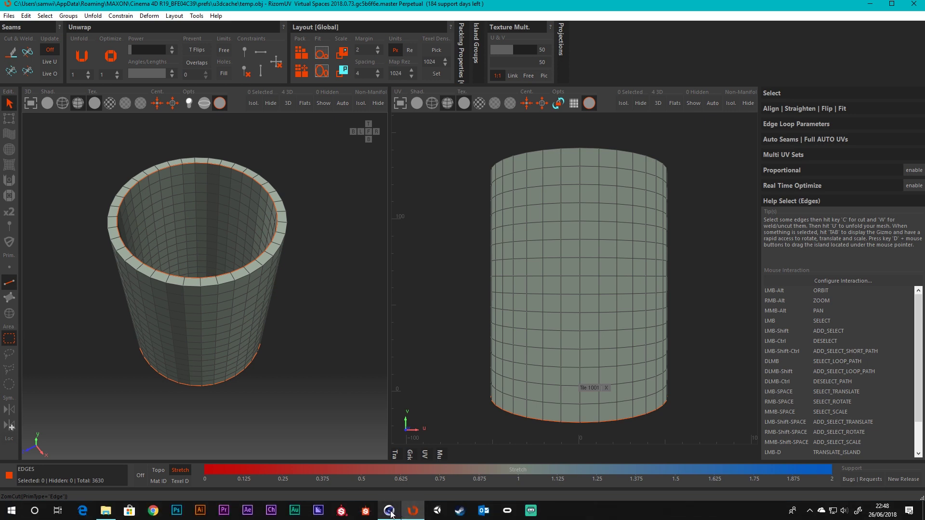
# - Switch to Cinema 4D and select two crossing diagonal edge paths on the cup's outer wall using shortest-path selection
pyautogui.click(389, 510)
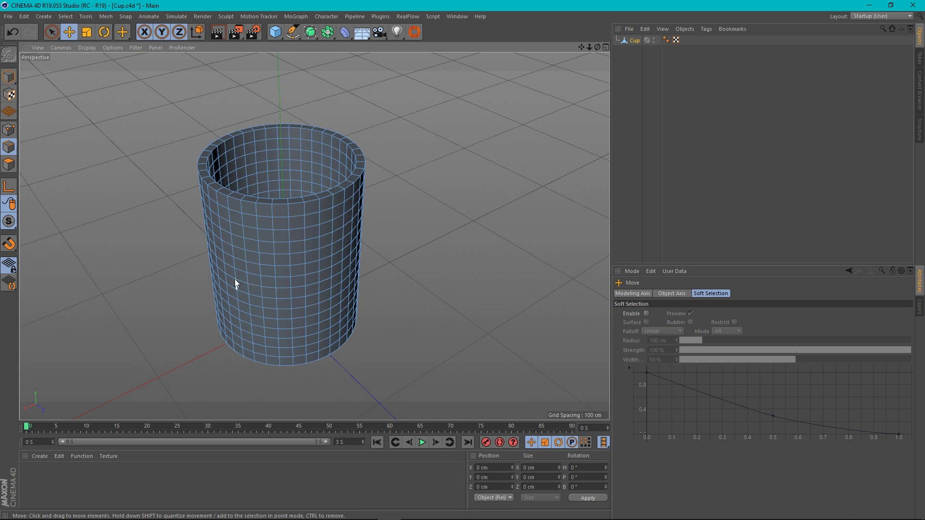
pyautogui.click(246, 224)
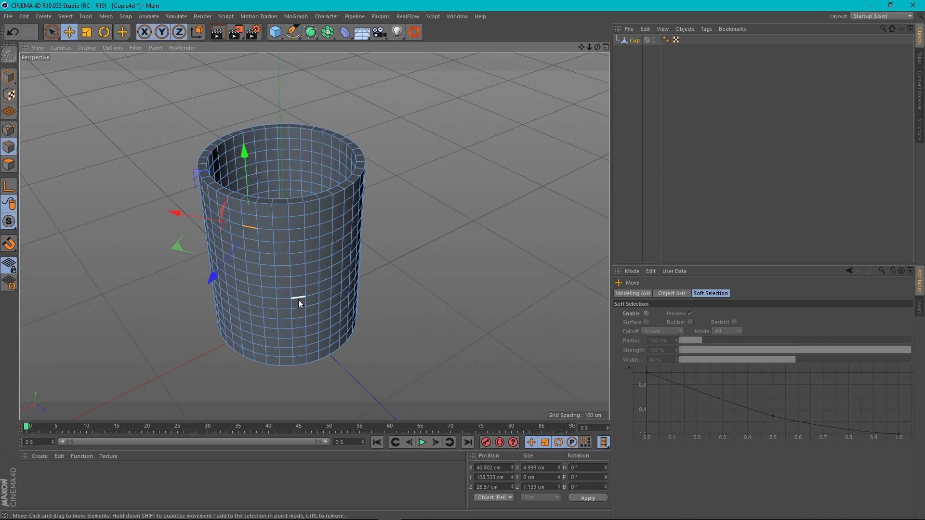
pyautogui.keyDown('shift'); pyautogui.click(326, 300); pyautogui.keyUp('shift')
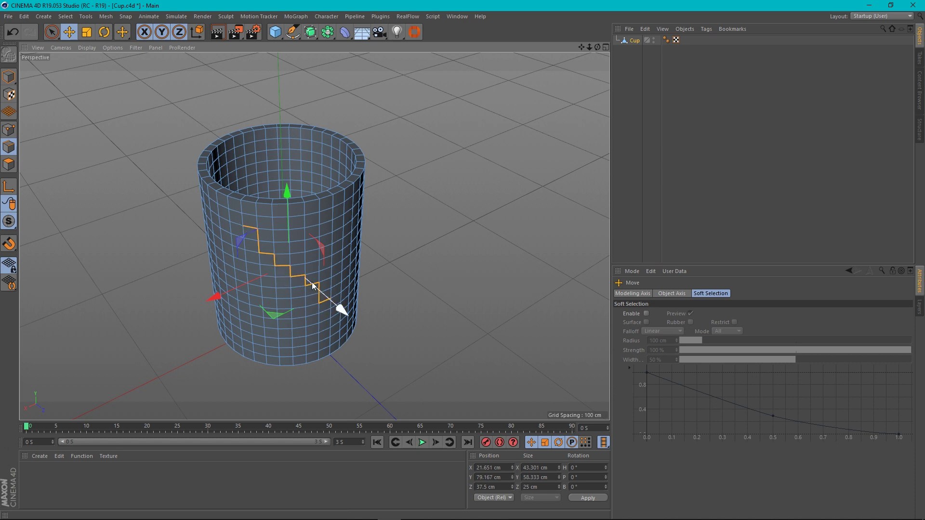
pyautogui.keyDown('shift'); pyautogui.click(236, 325); pyautogui.keyUp('shift')
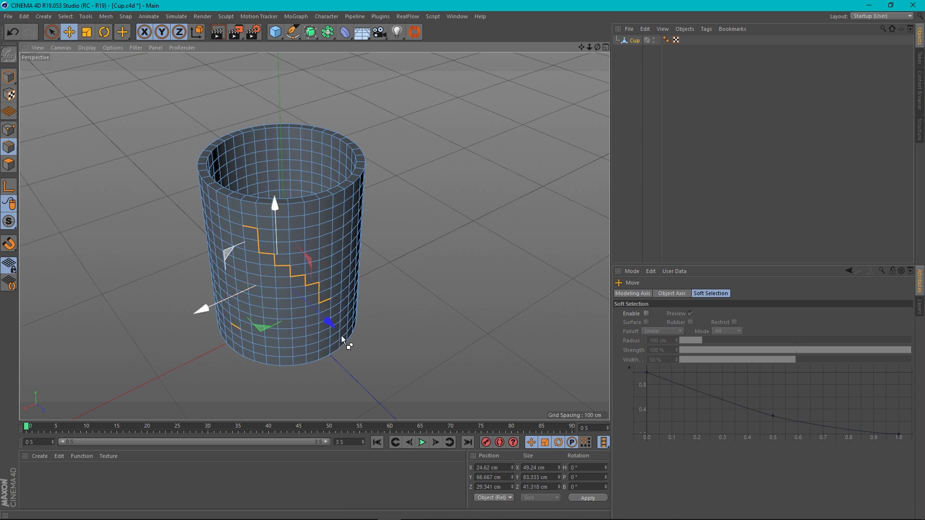
pyautogui.keyDown('shift'); pyautogui.click(337, 255); pyautogui.keyUp('shift')
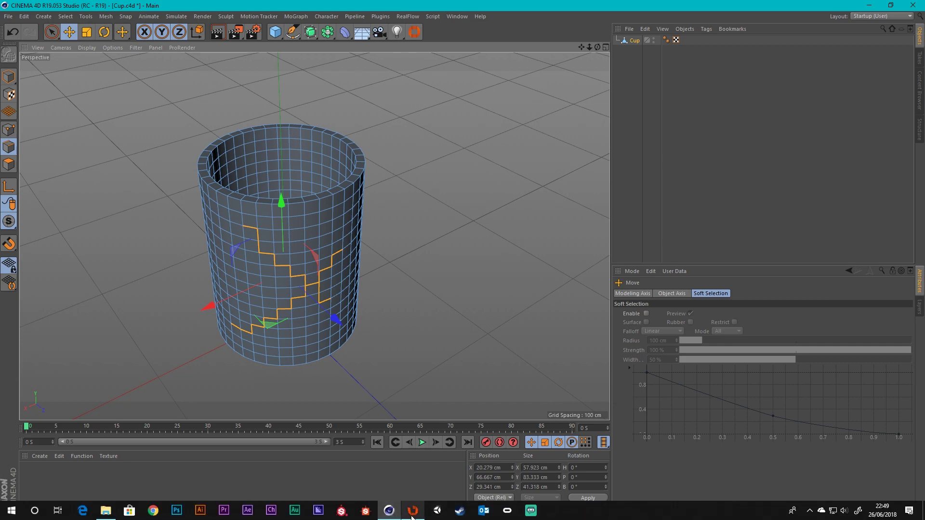
# - Switch to RizomUV and select the vertical edge path up the cup's inner wall, from the base seam to the inner rim
pyautogui.click(413, 511)
pyautogui.keyDown('alt'); pyautogui.moveTo(224, 293); pyautogui.dragTo(227, 315); pyautogui.keyUp('alt')
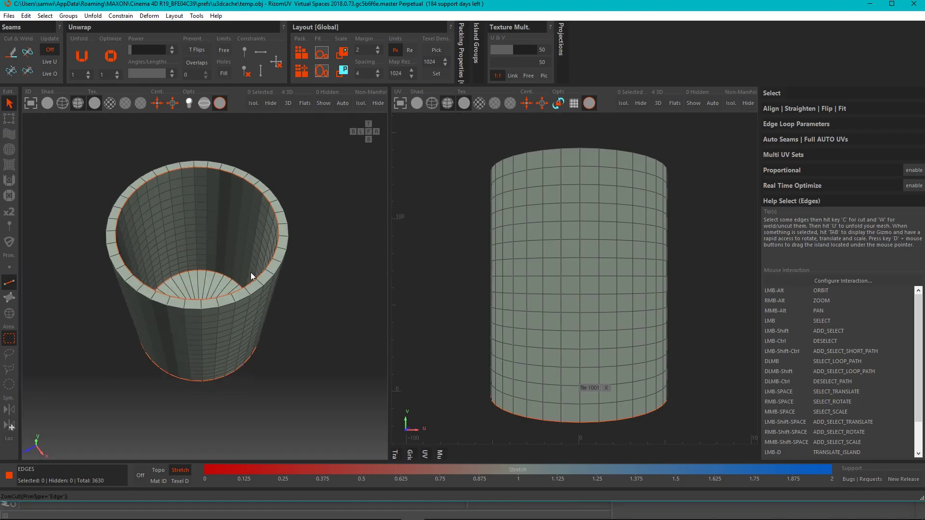
pyautogui.scroll(5, 249, 309)
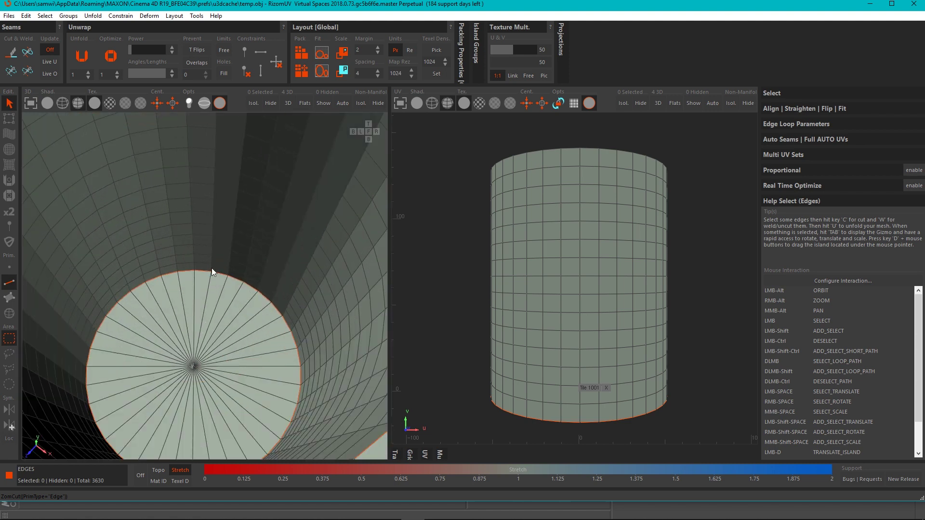
pyautogui.click(212, 268)
pyautogui.scroll(-5, 221, 254)
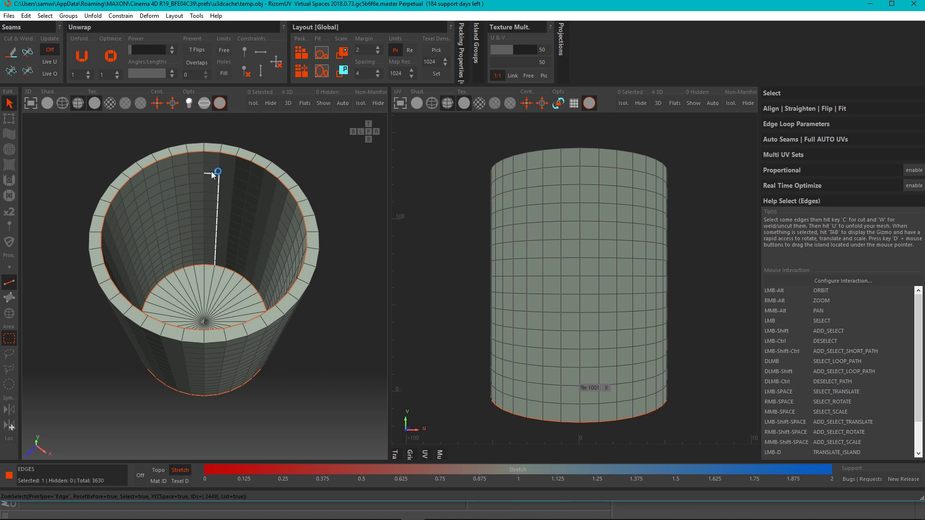
pyautogui.keyDown('ctrl'); pyautogui.keyDown('shift'); pyautogui.click(220, 160); pyautogui.keyUp('shift'); pyautogui.keyUp('ctrl')
# - Extend the edge selection across the rim and straight down the outer wall to the base seam, and cut it
pyautogui.keyDown('alt'); pyautogui.moveTo(238, 171); pyautogui.dragTo(164, 180); pyautogui.keyUp('alt')
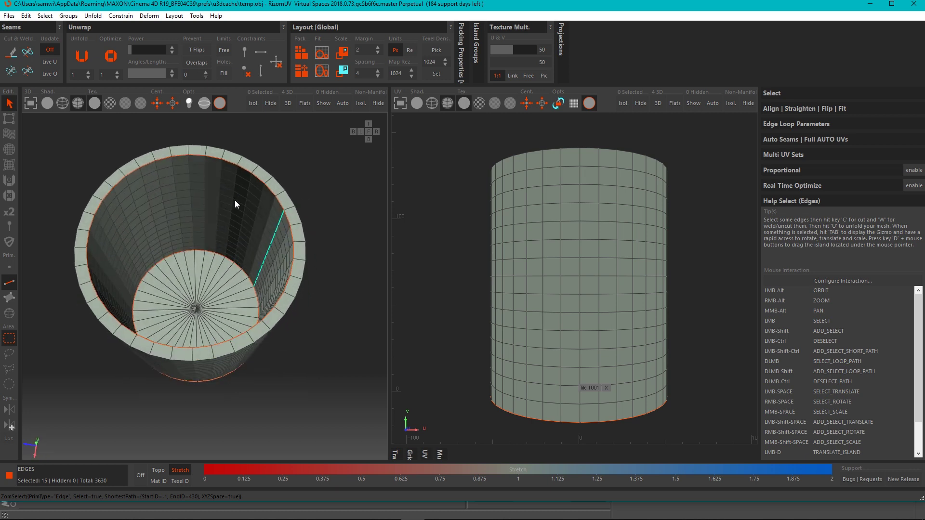
pyautogui.keyDown('shift'); pyautogui.click(290, 208); pyautogui.keyUp('shift')
pyautogui.keyDown('alt'); pyautogui.moveTo(296, 254); pyautogui.dragTo(171, 216); pyautogui.keyUp('alt')
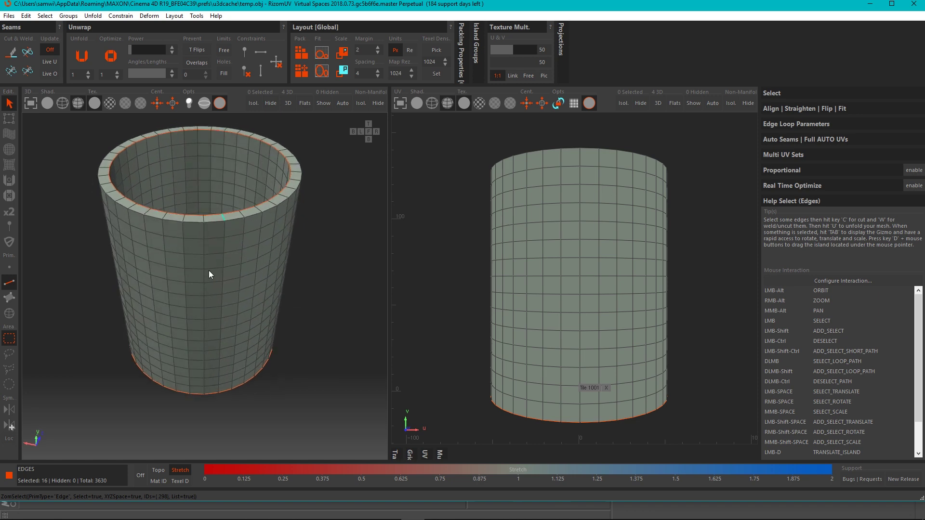
pyautogui.keyDown('ctrl'); pyautogui.keyDown('shift'); pyautogui.click(218, 388); pyautogui.keyUp('shift'); pyautogui.keyUp('ctrl')
pyautogui.keyDown('alt'); pyautogui.moveTo(226, 276); pyautogui.dragTo(255, 272); pyautogui.keyUp('alt')
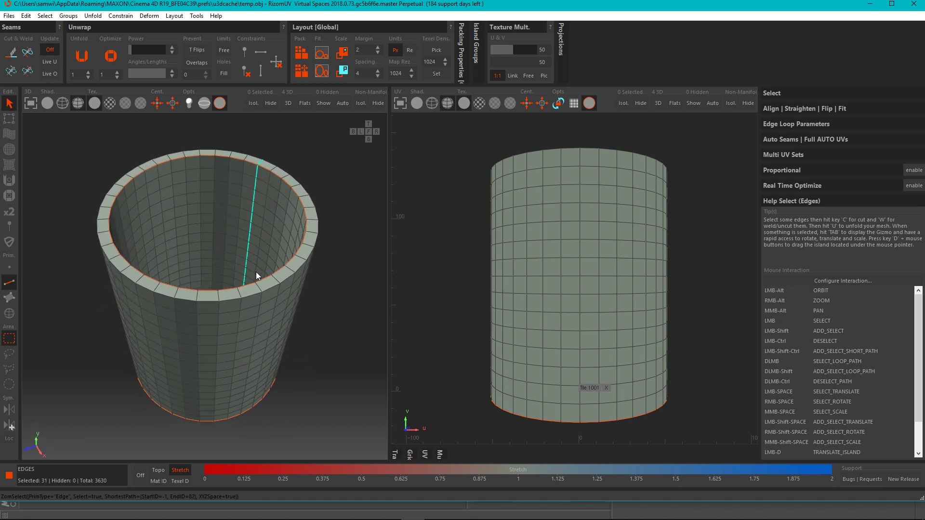
pyautogui.press('c')
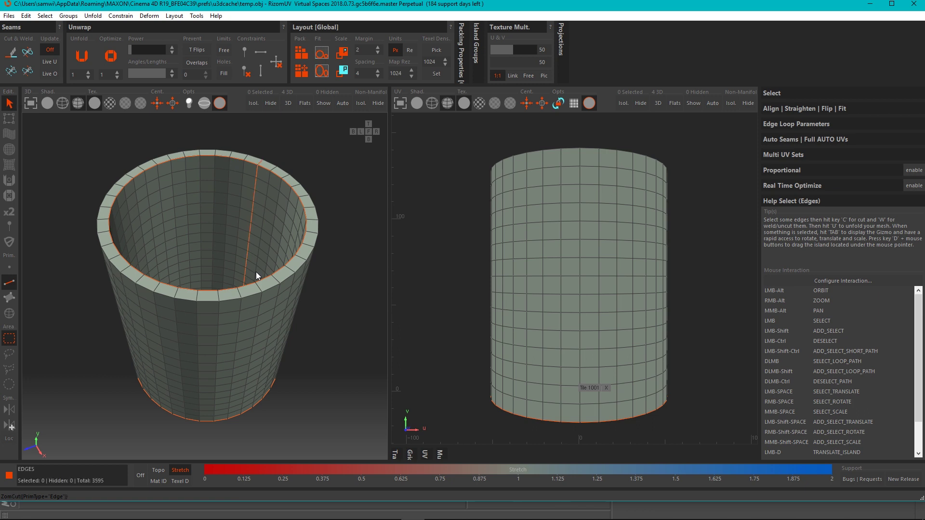
# - Change to island selection mode, select all of the cup's islands, and unfold them
pyautogui.press('F4')
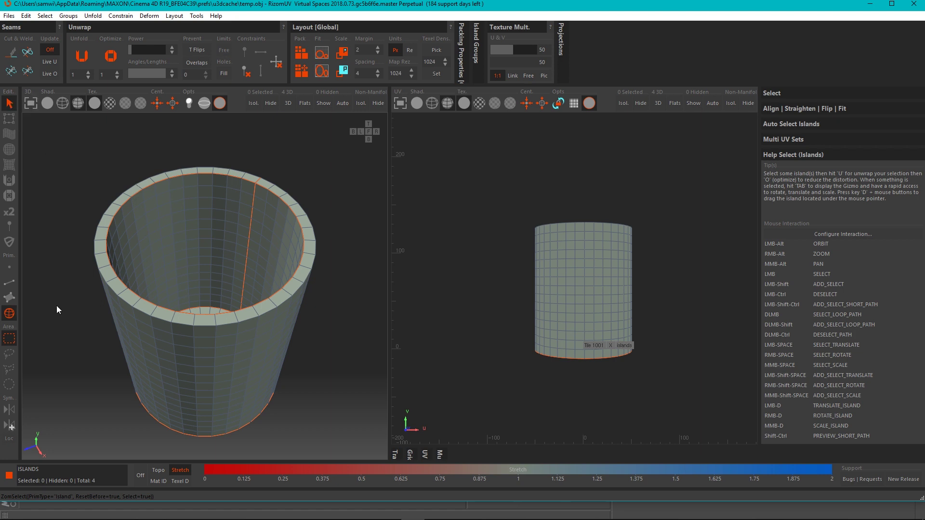
pyautogui.click(10, 313)
pyautogui.moveTo(70, 136); pyautogui.dragTo(94, 194)
pyautogui.hotkey('ctrl', 'a')
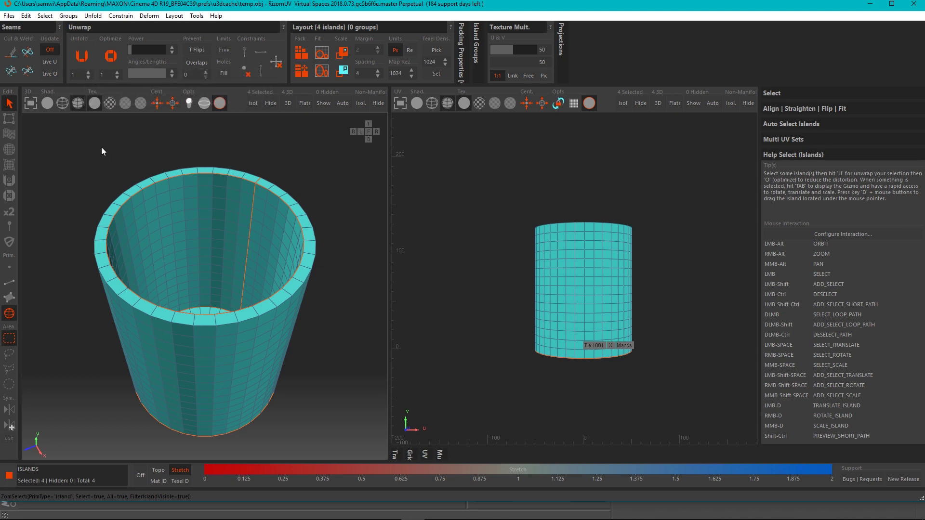
pyautogui.press('u')
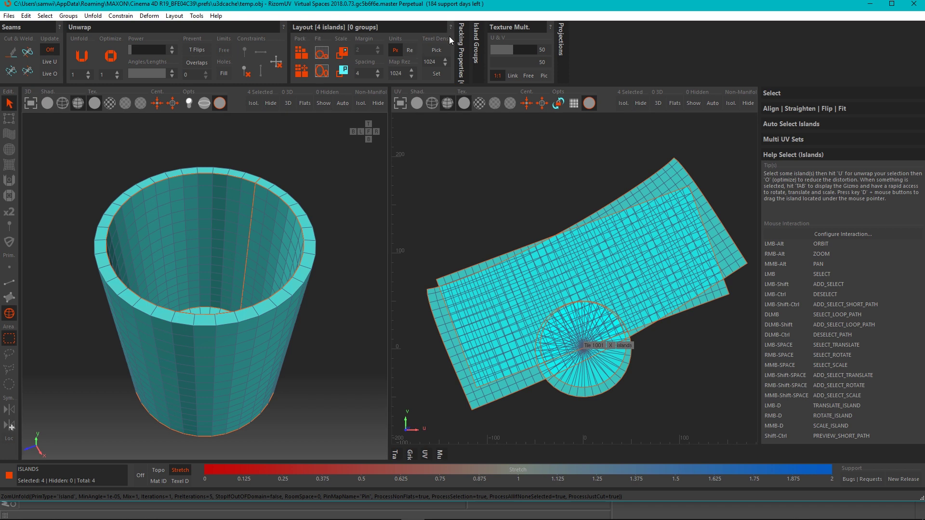
# - Expand and collapse the Packing Properties, and pack all selected islands into the UV tile
pyautogui.click(461, 52)
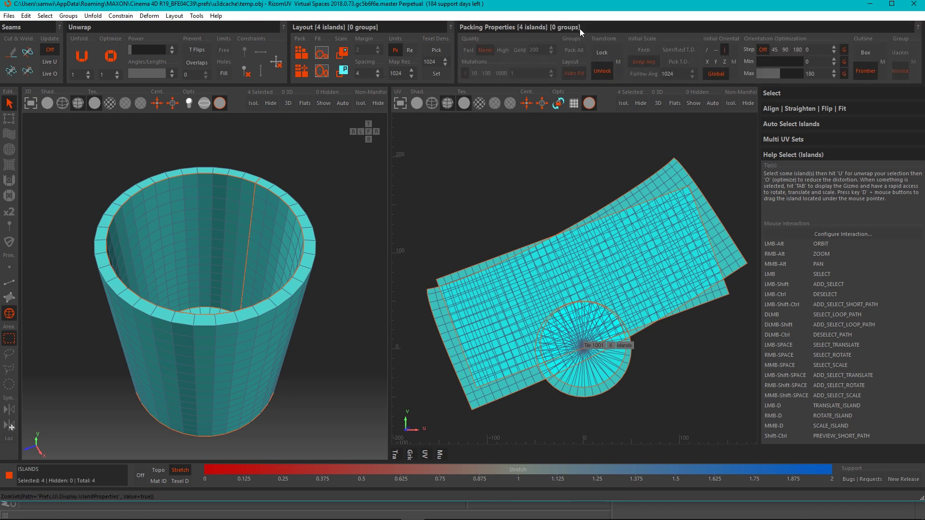
pyautogui.click(544, 27)
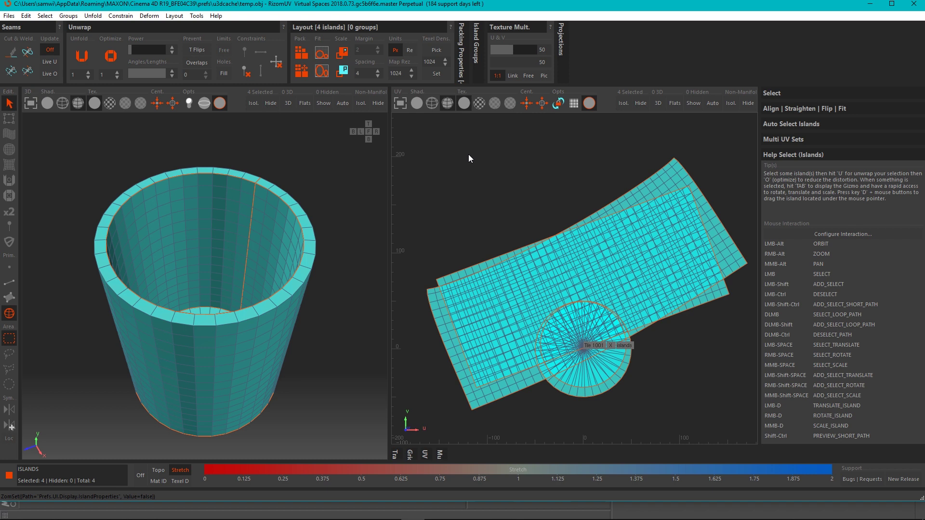
pyautogui.press('p')
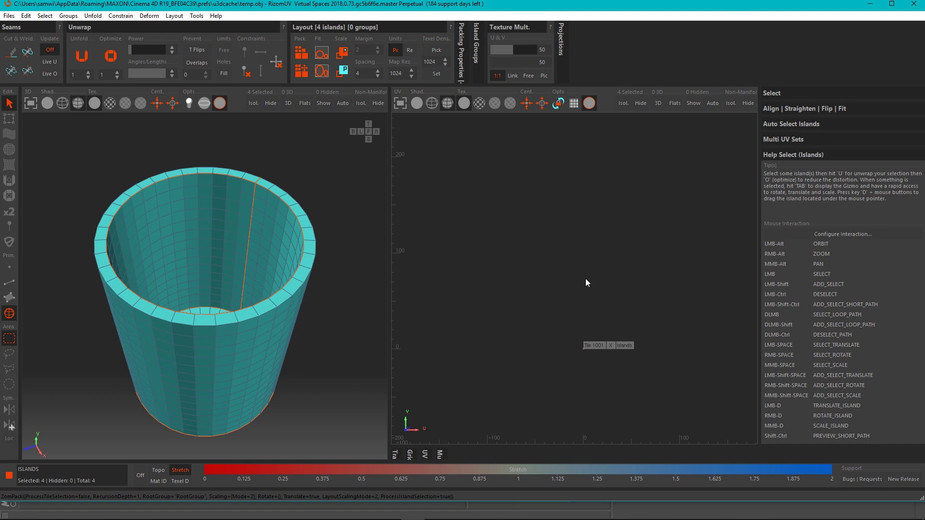
pyautogui.scroll(3, 630, 333)
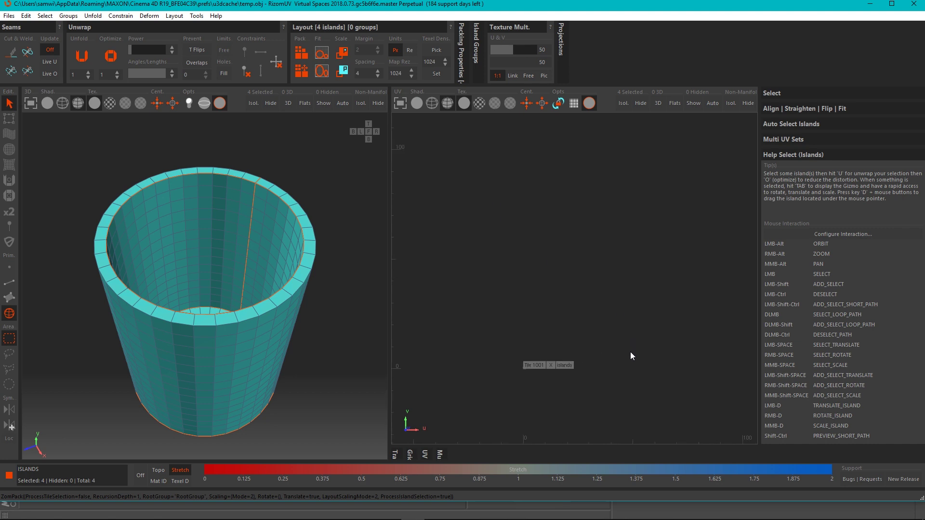
pyautogui.scroll(-5, 507, 376)
pyautogui.scroll(1, 509, 288)
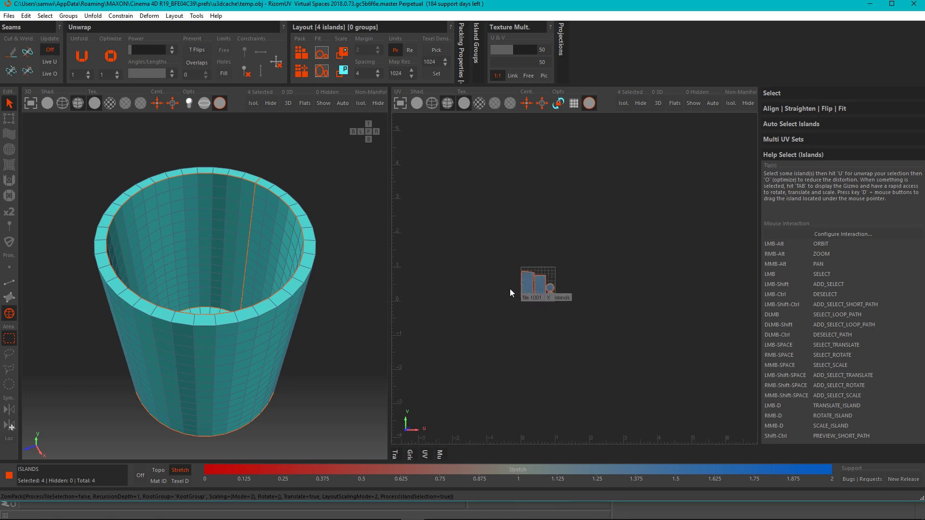
pyautogui.scroll(4, 488, 296)
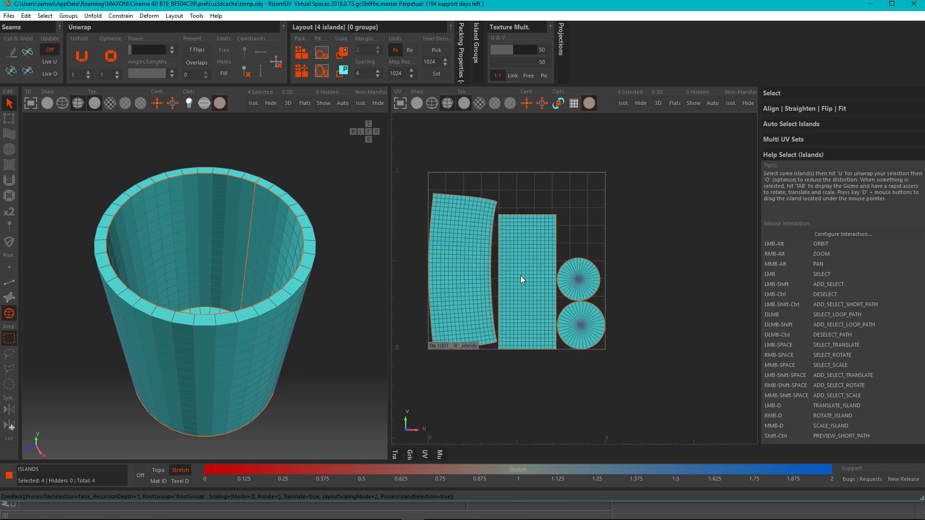
pyautogui.keyDown('alt'); pyautogui.moveTo(521, 275); pyautogui.dragTo(557, 293, button='middle'); pyautogui.keyUp('alt')
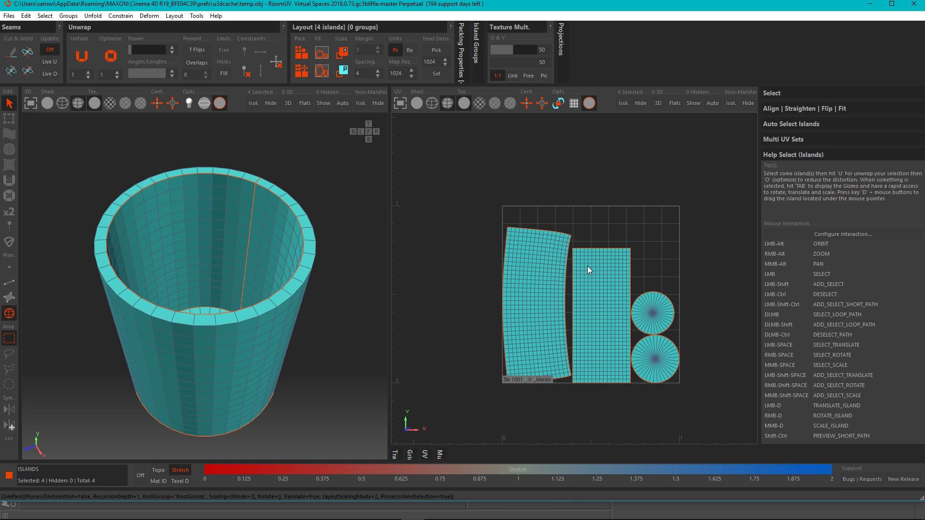
pyautogui.scroll(-10, 588, 273)
pyautogui.scroll(-10, 585, 282)
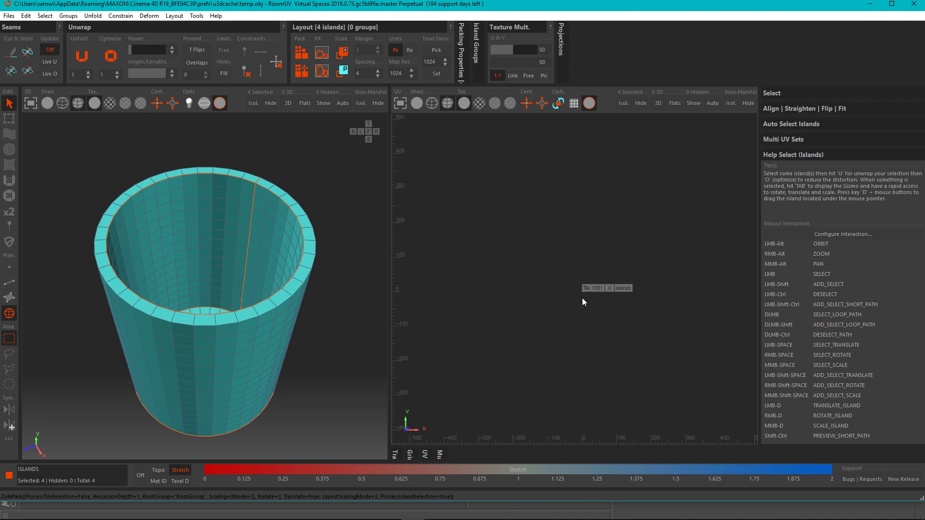
# - Enable the transform gizmo and select all four of the cup's UV islands with it
pyautogui.press('f')
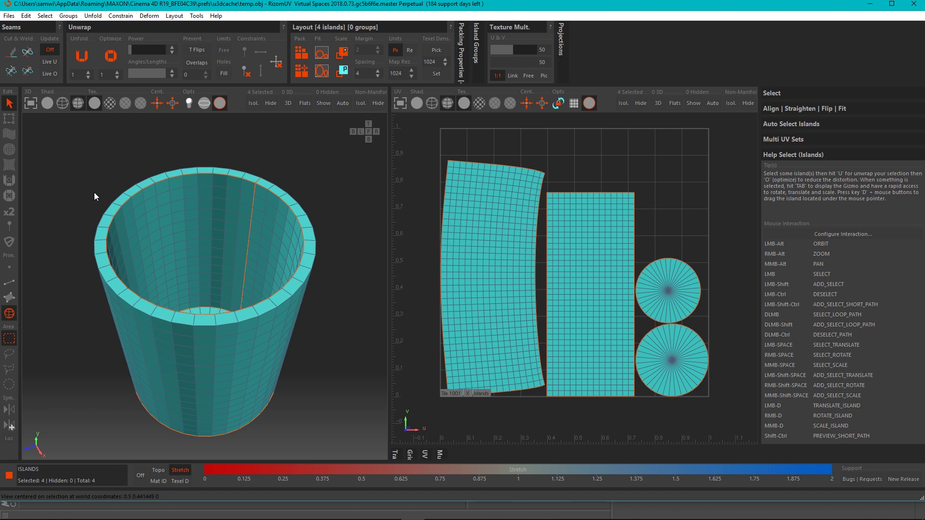
pyautogui.click(333, 172)
pyautogui.click(10, 118)
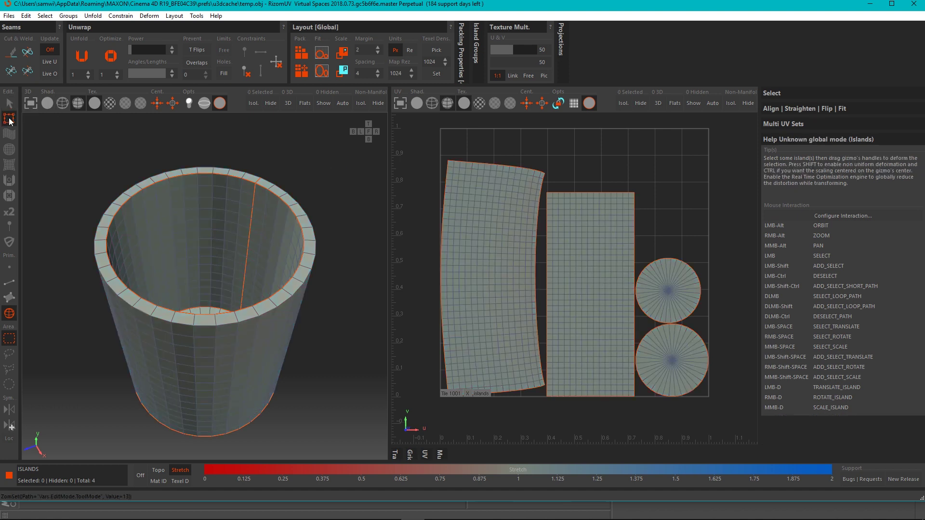
pyautogui.click(485, 256)
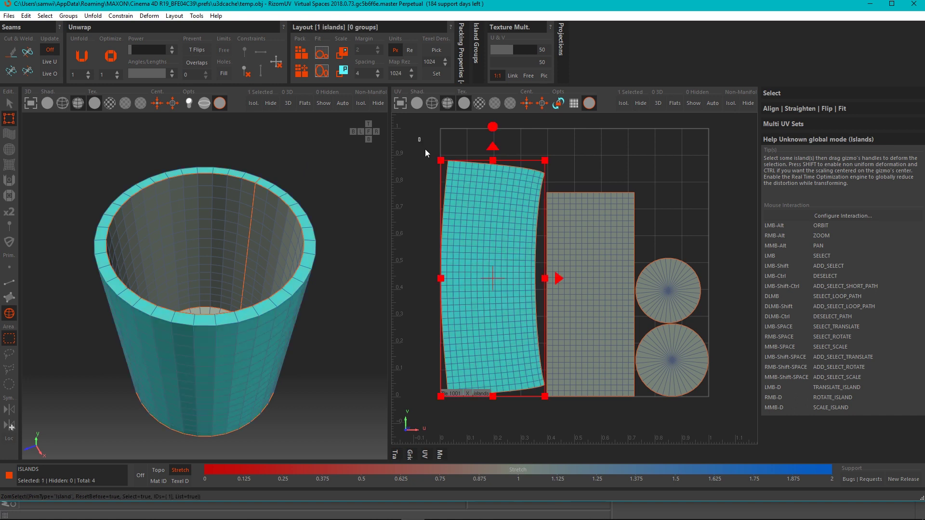
pyautogui.moveTo(425, 149); pyautogui.dragTo(724, 422)
pyautogui.press('f')
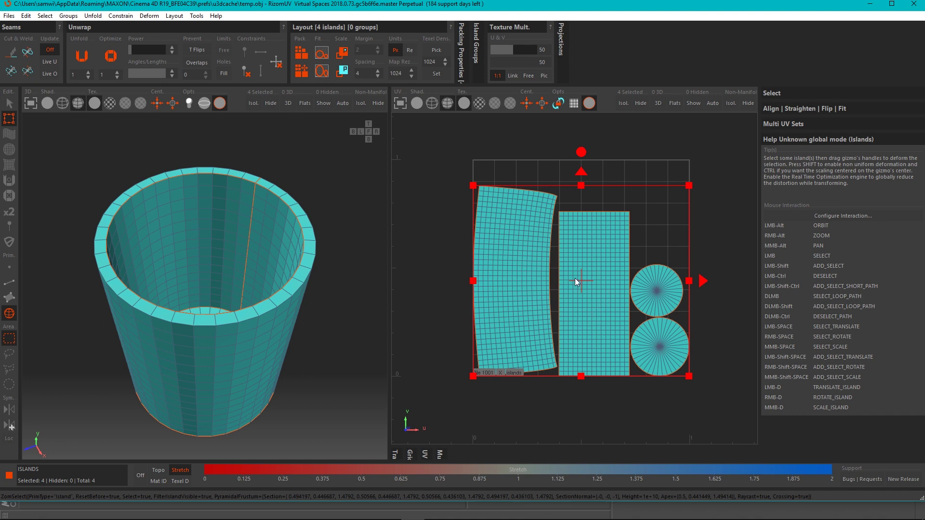
# - Try moving all the islands with the gizmo, both freely and constrained to a single axis, and undo the moves
pyautogui.moveTo(524, 299); pyautogui.dragTo(562, 279)
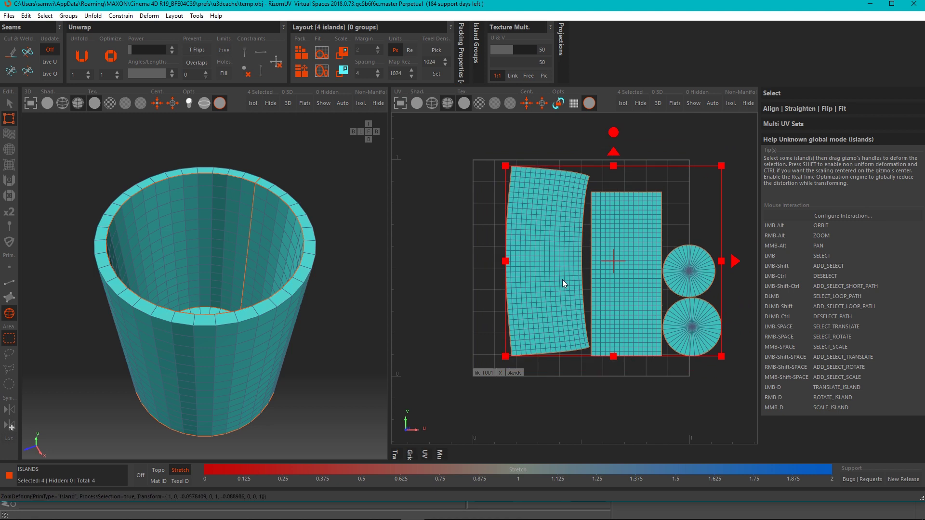
pyautogui.hotkey('ctrl', 'z')
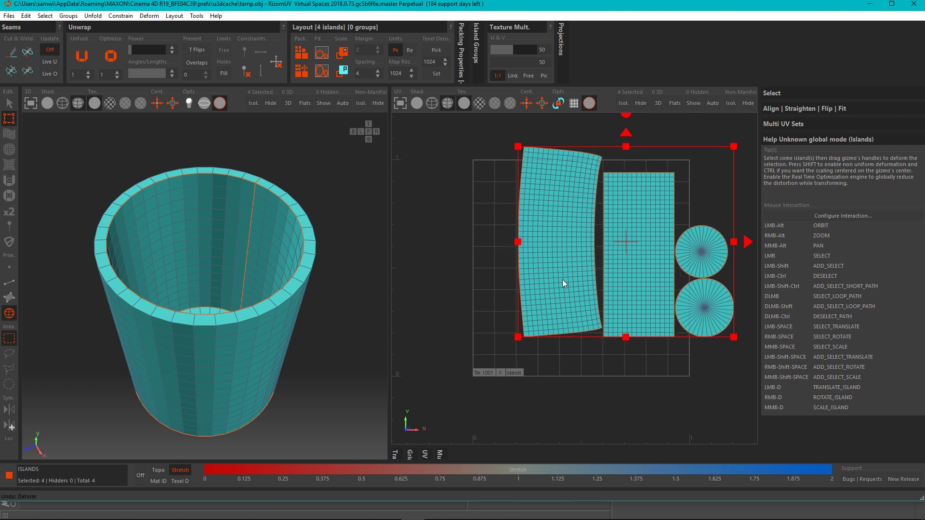
pyautogui.hotkey('ctrl', 'z')
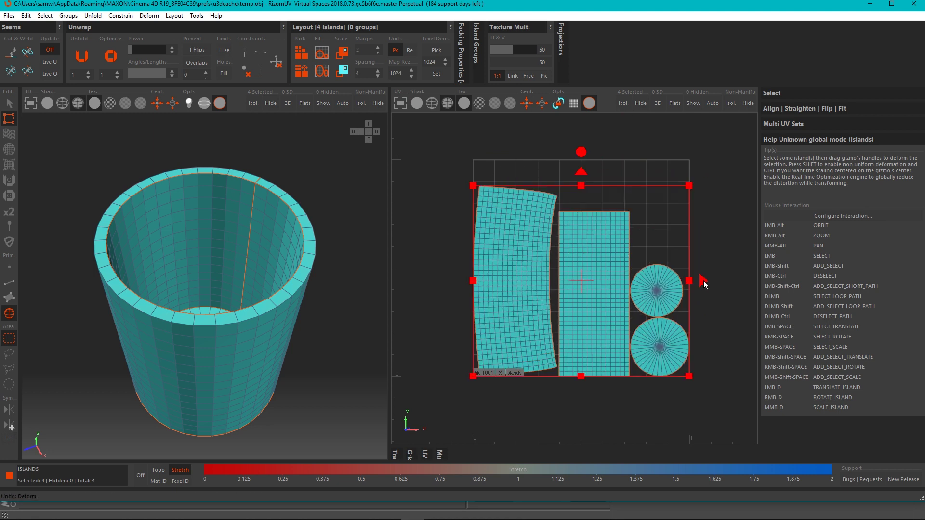
pyautogui.moveTo(703, 279); pyautogui.dragTo(730, 283)
pyautogui.moveTo(611, 173)
pyautogui.mouseDown()
pyautogui.moveTo(615, 213)
pyautogui.moveTo(614, 157)
pyautogui.mouseUp()
pyautogui.hotkey('ctrl', 'z')
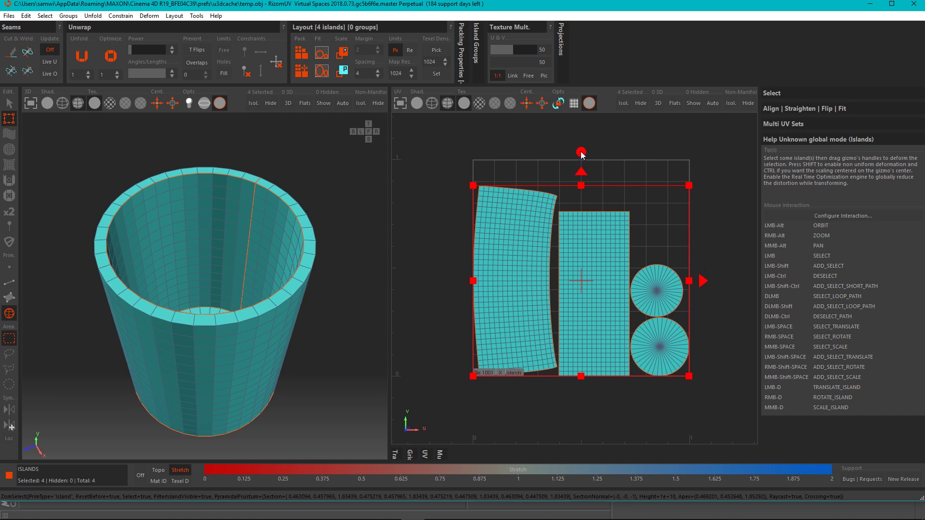
# - Try rotating all the islands and scaling them from the gizmo's corner and side handles, and undo the changes
pyautogui.moveTo(581, 154)
pyautogui.mouseDown()
pyautogui.moveTo(591, 221)
pyautogui.moveTo(584, 336)
pyautogui.moveTo(580, 156)
pyautogui.mouseUp()
pyautogui.hotkey('ctrl', 'z')
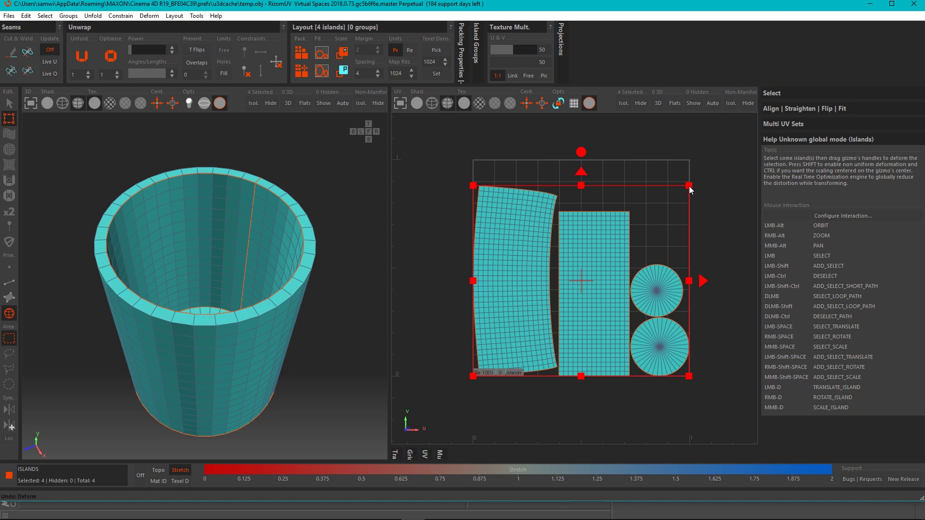
pyautogui.moveTo(689, 189); pyautogui.dragTo(664, 244)
pyautogui.moveTo(688, 210); pyautogui.dragTo(697, 191)
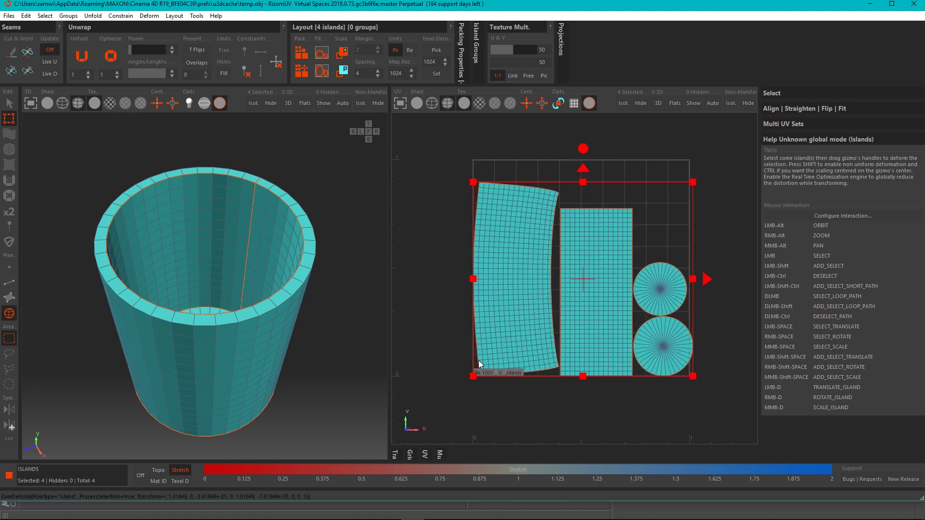
pyautogui.moveTo(694, 182); pyautogui.dragTo(699, 200)
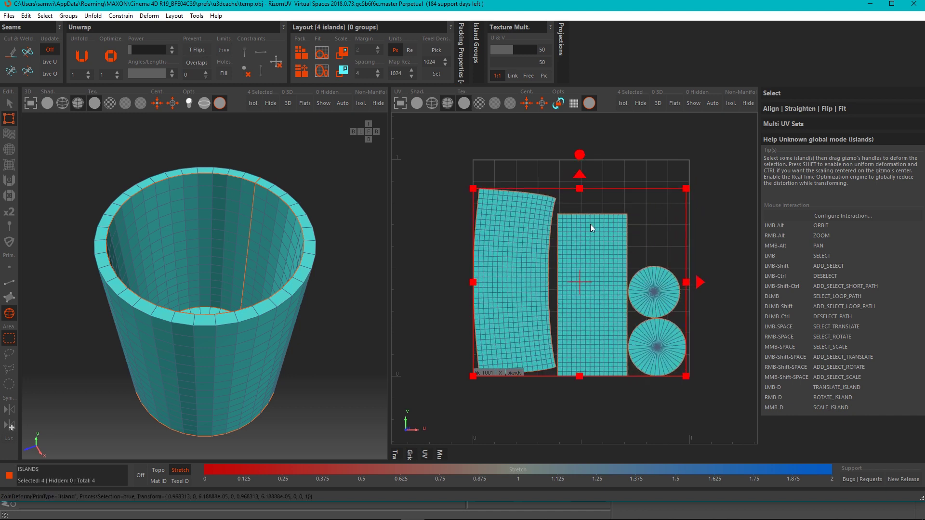
pyautogui.moveTo(472, 282); pyautogui.dragTo(533, 283)
pyautogui.hotkey('ctrl', 'z')
pyautogui.hotkey('ctrl', 'z')
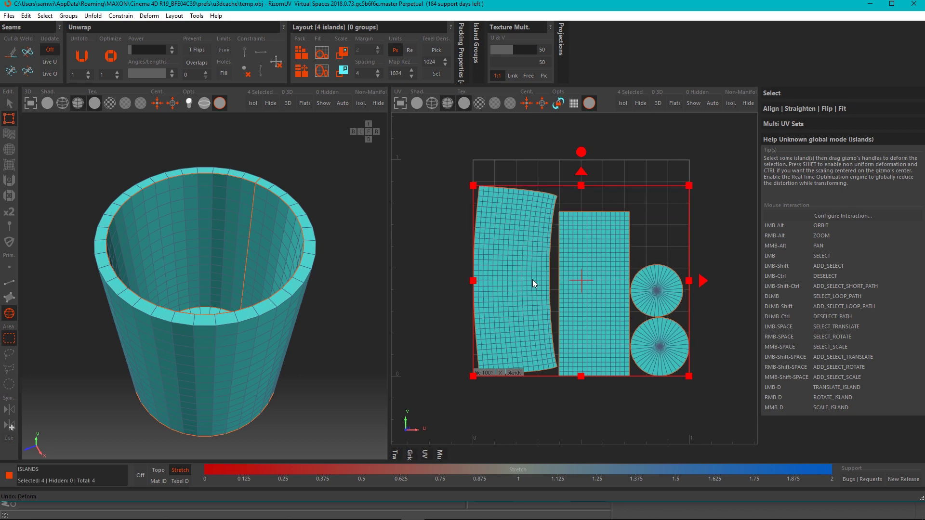
# - Turn off the transform gizmo and reselect all four islands in the UV view
pyautogui.click(698, 232)
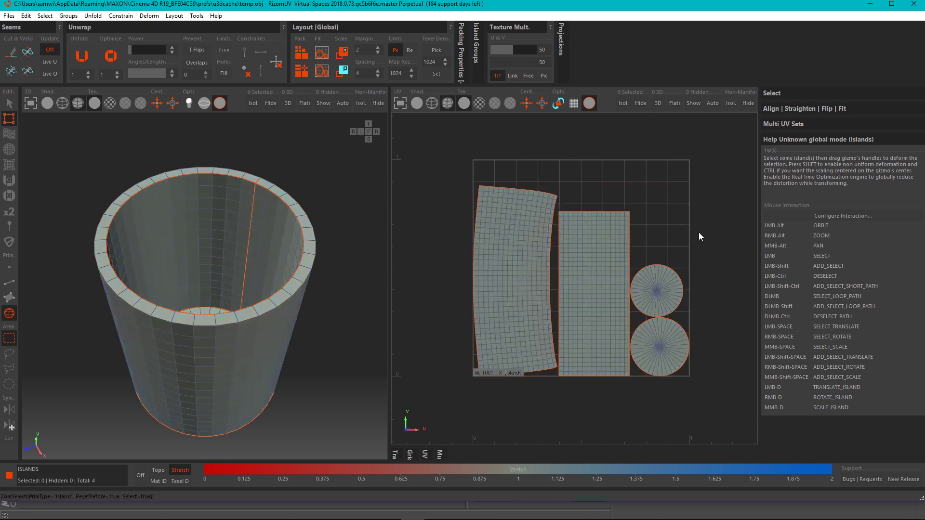
pyautogui.press('Tab')
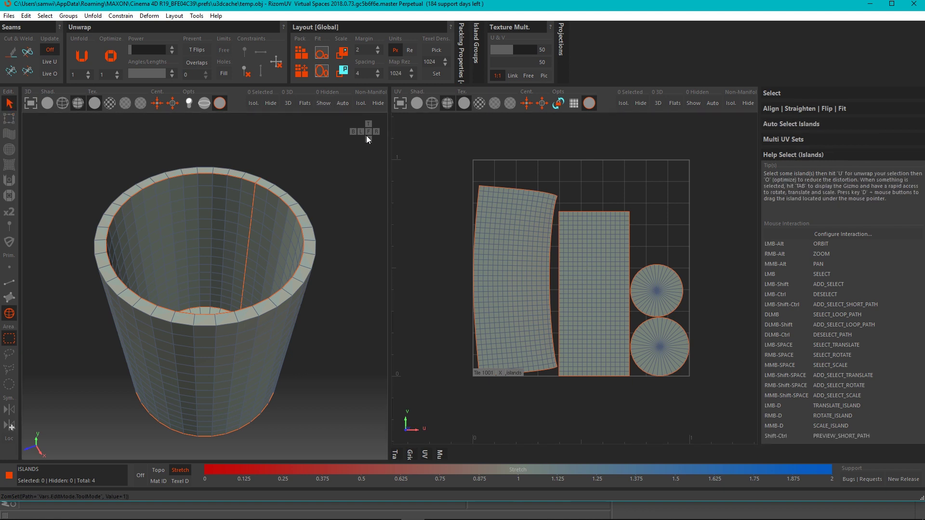
pyautogui.moveTo(454, 159); pyautogui.dragTo(728, 402)
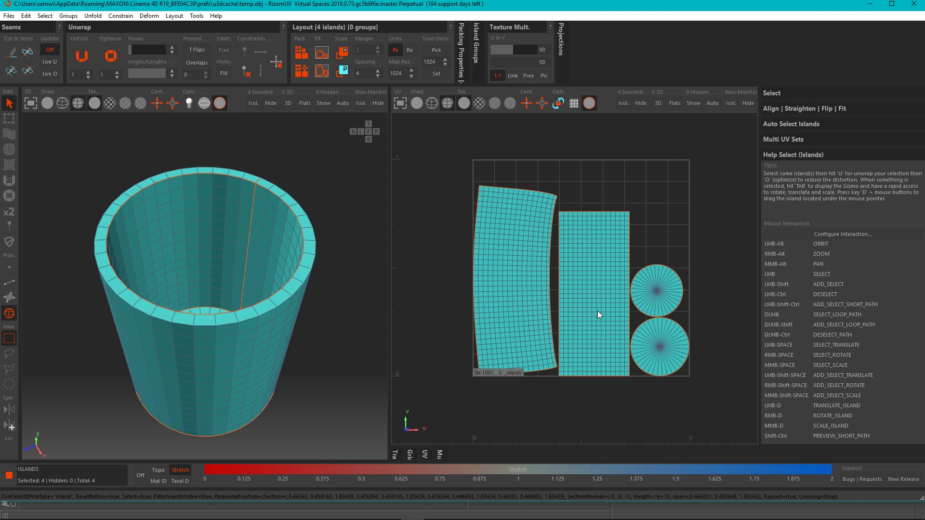
# - Try moving, scaling and rotating the selected islands directly in the UV view without the gizmo, and undo the changes
pyautogui.moveTo(597, 311); pyautogui.dragTo(592, 288)
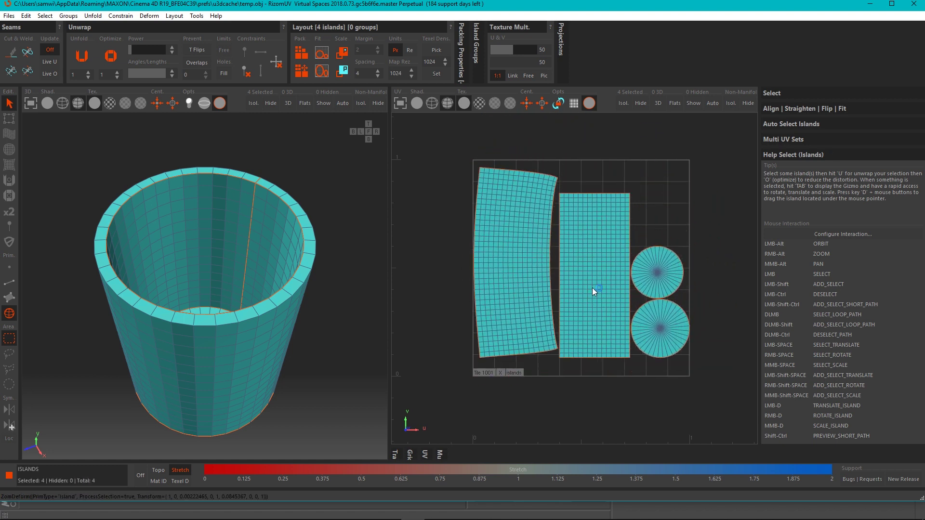
pyautogui.moveTo(591, 287)
pyautogui.mouseDown(button='middle')
pyautogui.moveTo(662, 278)
pyautogui.moveTo(596, 281)
pyautogui.mouseUp(button='middle')
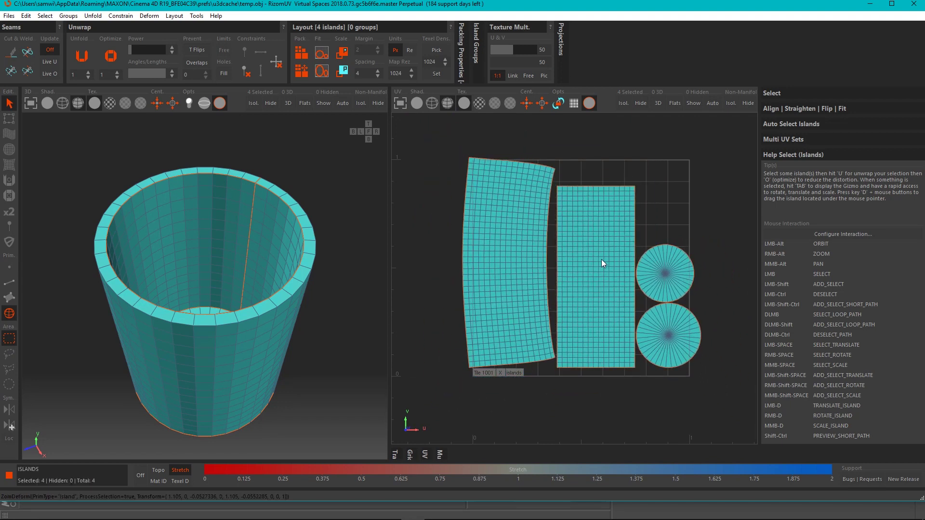
pyautogui.moveTo(601, 260); pyautogui.dragTo(588, 278, button='right')
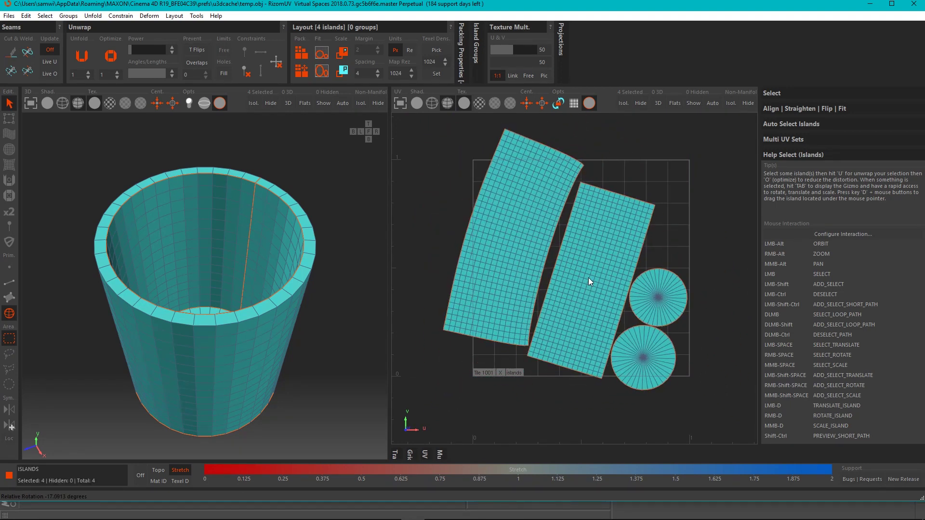
pyautogui.hotkey('ctrl', 'z')
pyautogui.hotkey('ctrl', 'z')
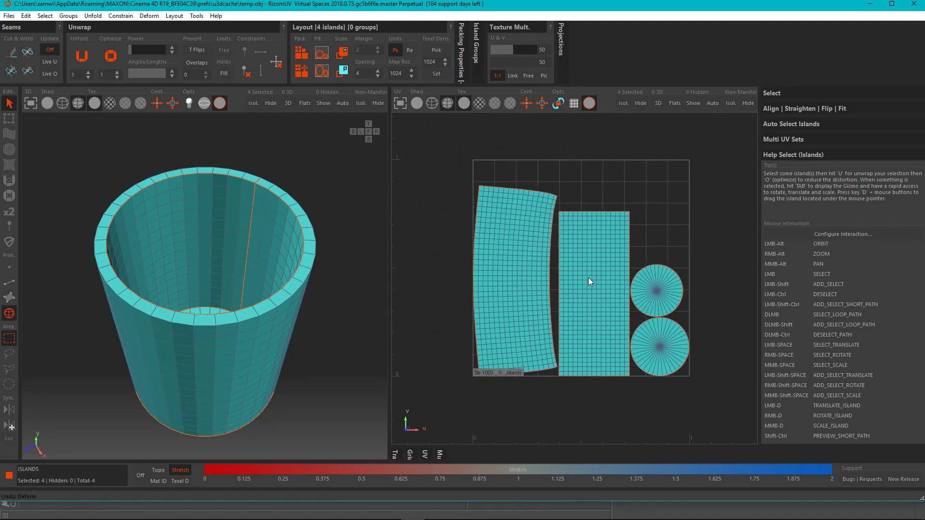
# - Select all four islands and move them straight up, out of the UV tile to just above it
pyautogui.click(734, 315)
pyautogui.scroll(-2, 734, 311)
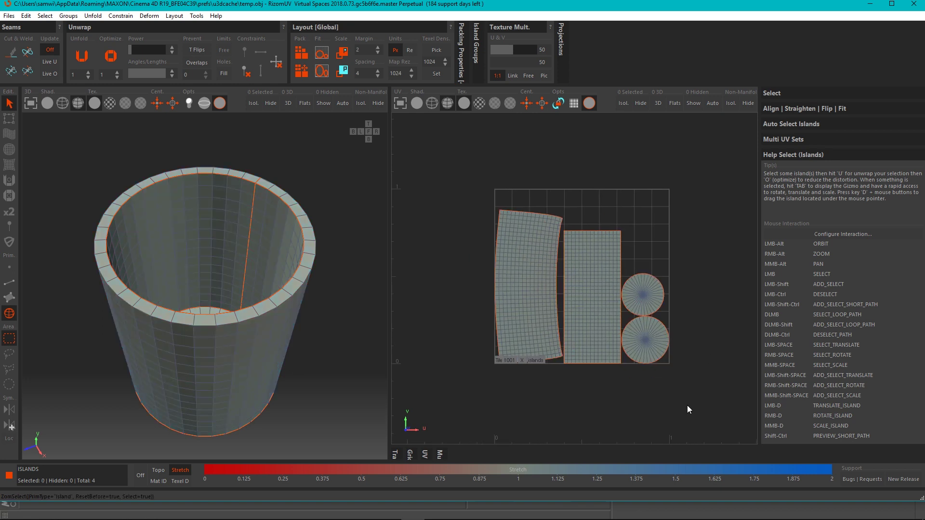
pyautogui.scroll(-2, 708, 300)
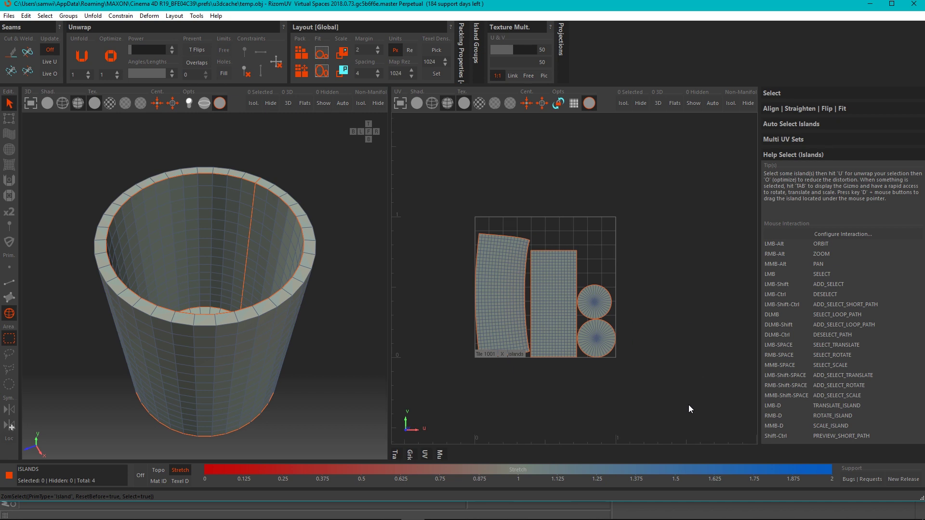
pyautogui.moveTo(666, 398); pyautogui.dragTo(435, 183)
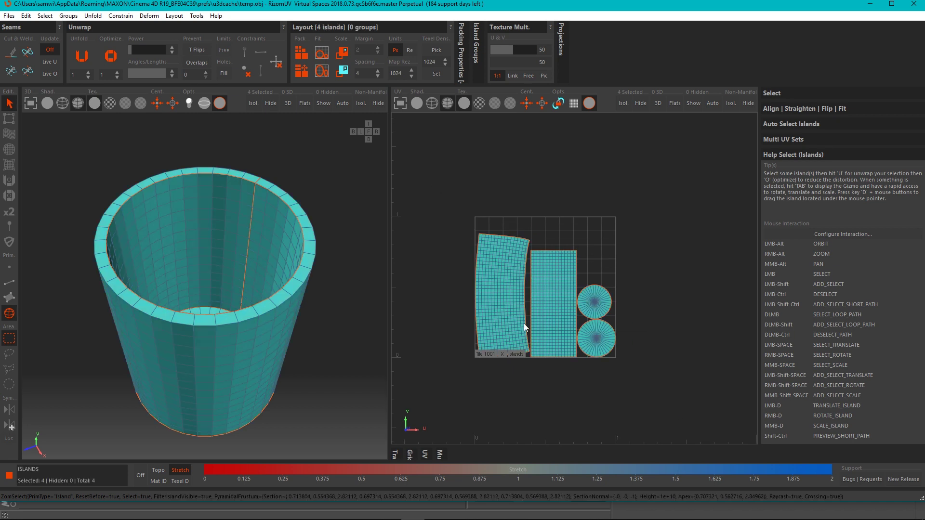
pyautogui.moveTo(512, 333); pyautogui.dragTo(510, 169)
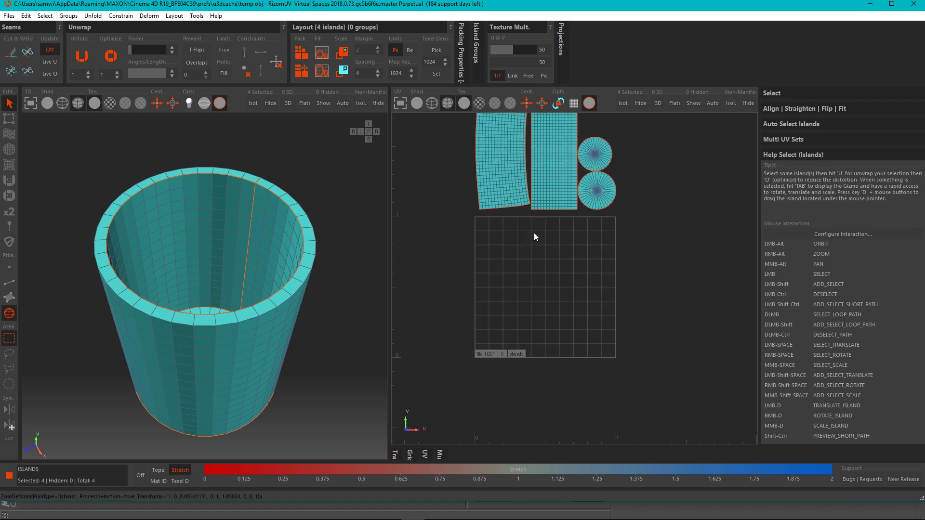
# - Rotate the selected islands clockwise above the tile and scale them down to about 0.555 of their size
pyautogui.press('f')
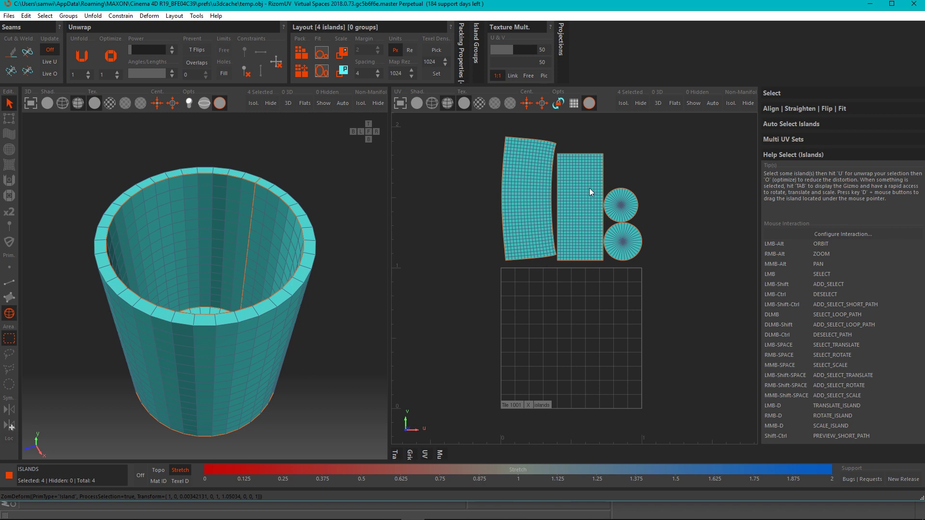
pyautogui.keyDown('alt'); pyautogui.moveTo(589, 189); pyautogui.dragTo(614, 226, button='right'); pyautogui.keyUp('alt')
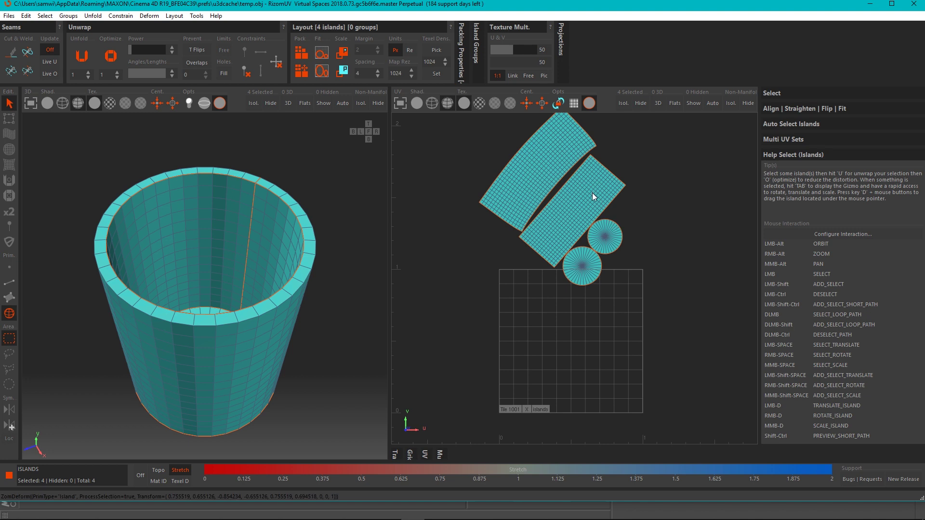
pyautogui.moveTo(594, 192); pyautogui.dragTo(592, 217, button='middle')
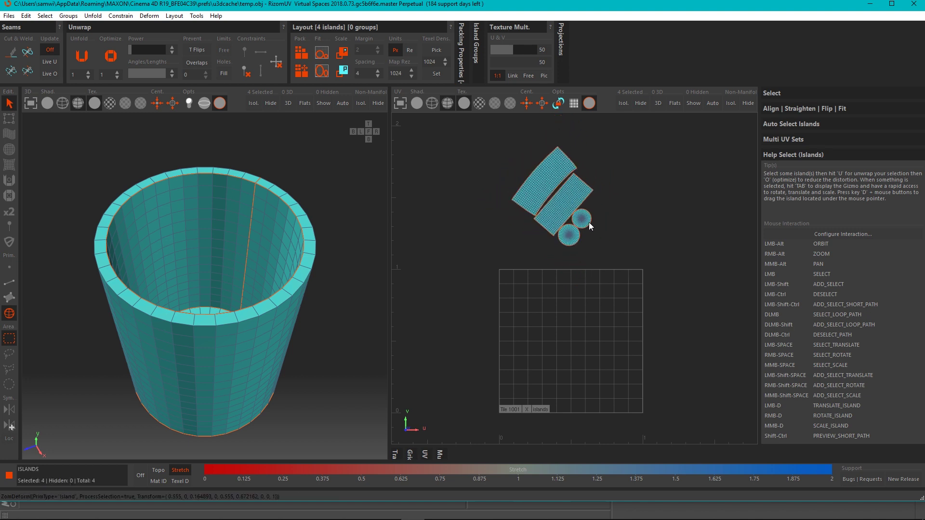
# - Select the cup's inner base island, move it away from the others and scale it up to 3 times its size
pyautogui.click(586, 221)
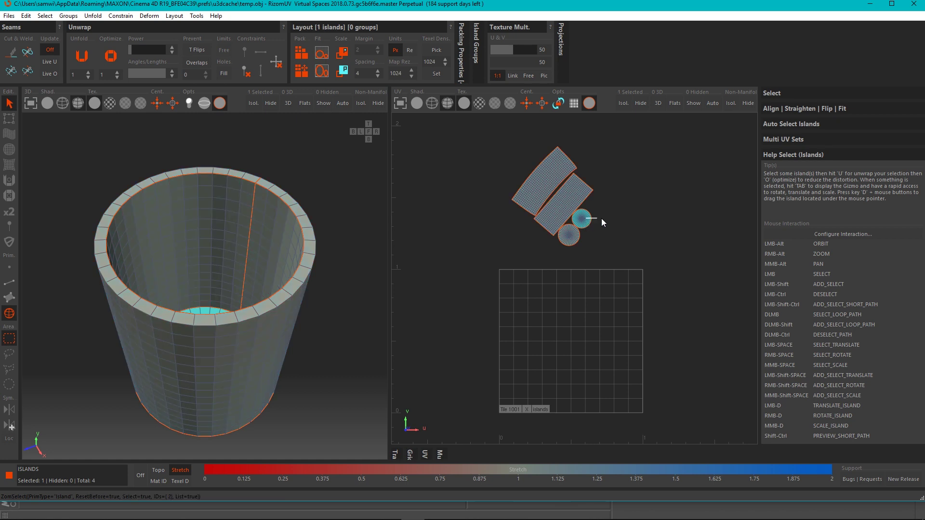
pyautogui.moveTo(588, 220); pyautogui.dragTo(621, 223)
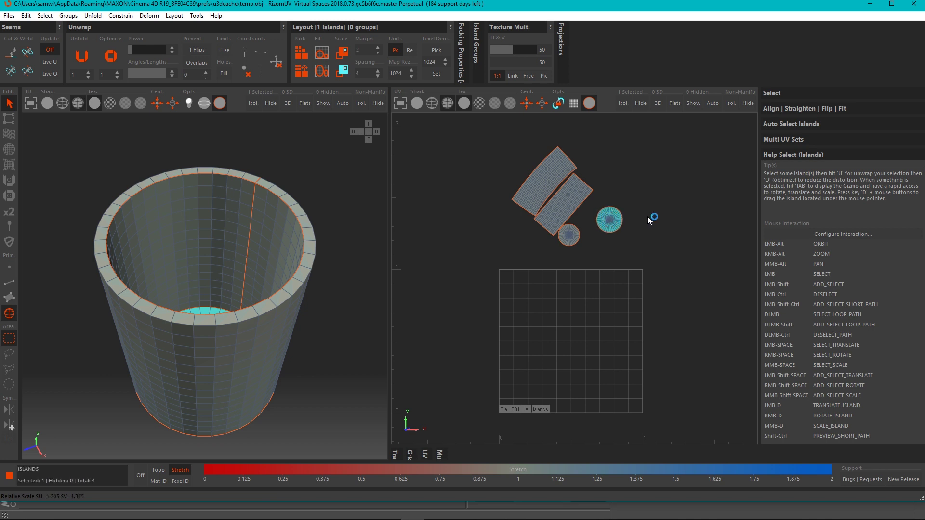
pyautogui.moveTo(647, 216); pyautogui.dragTo(794, 208, button='middle')
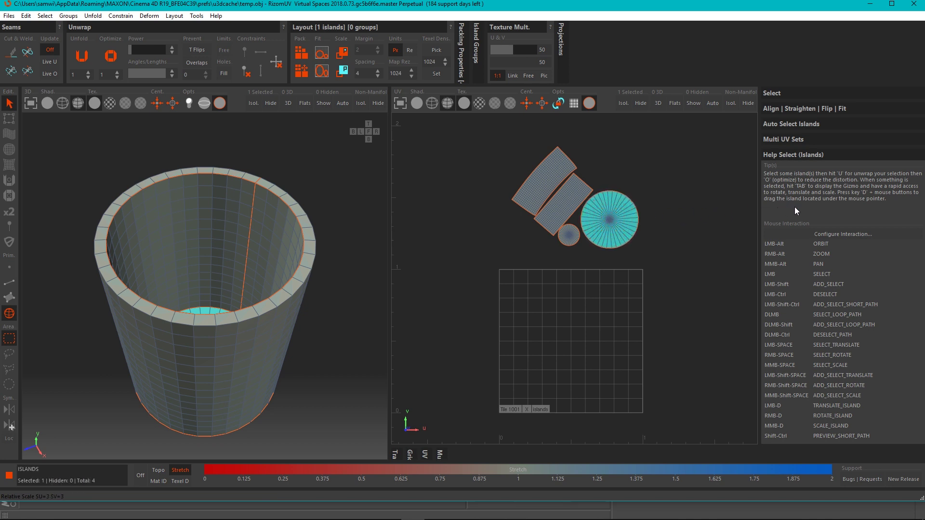
# - Select all four islands, try packing them into the UV tile, and undo the packing
pyautogui.click(684, 219)
pyautogui.moveTo(500, 135); pyautogui.dragTo(693, 255)
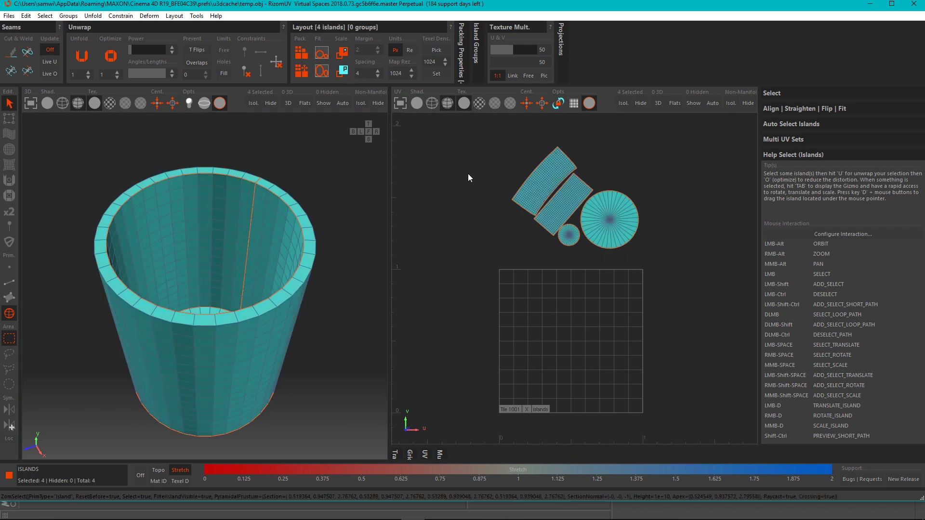
pyautogui.press('p')
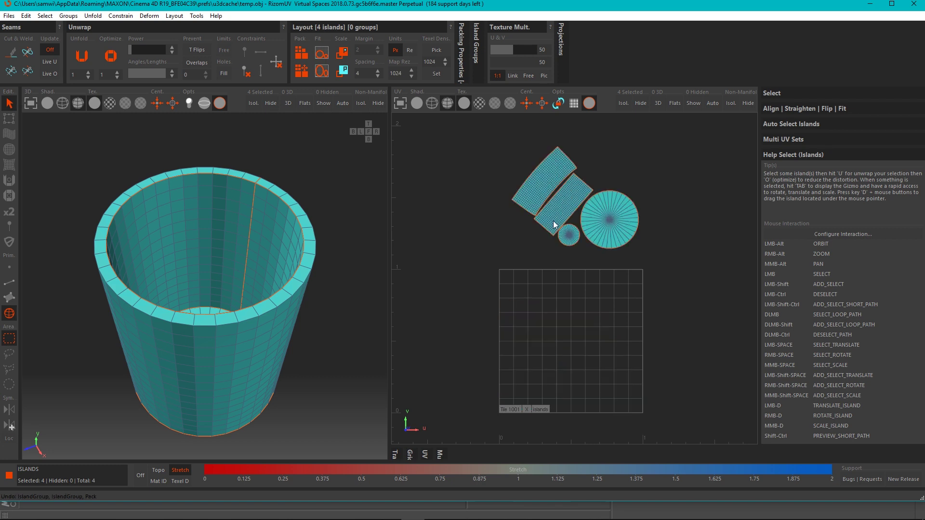
# - Try packing only the inner wall island into the UV tile, and undo it
pyautogui.click(560, 198)
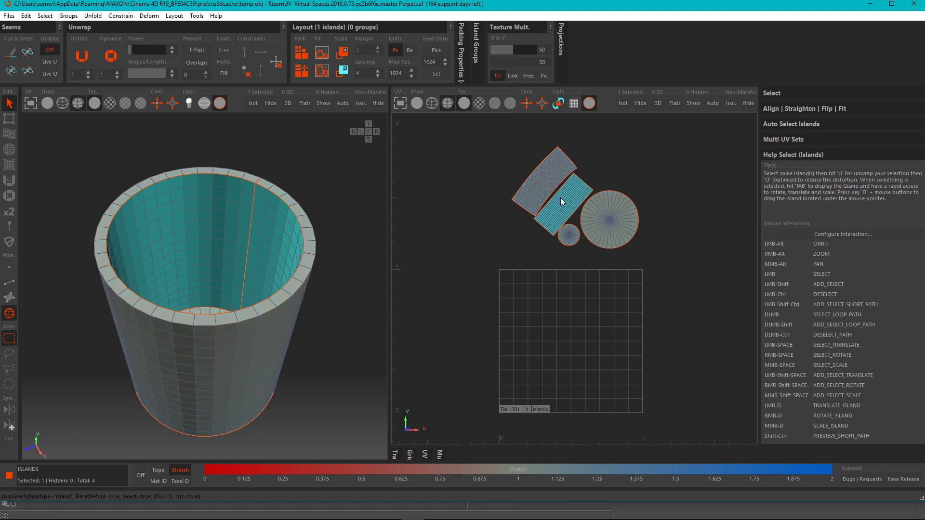
pyautogui.press('p')
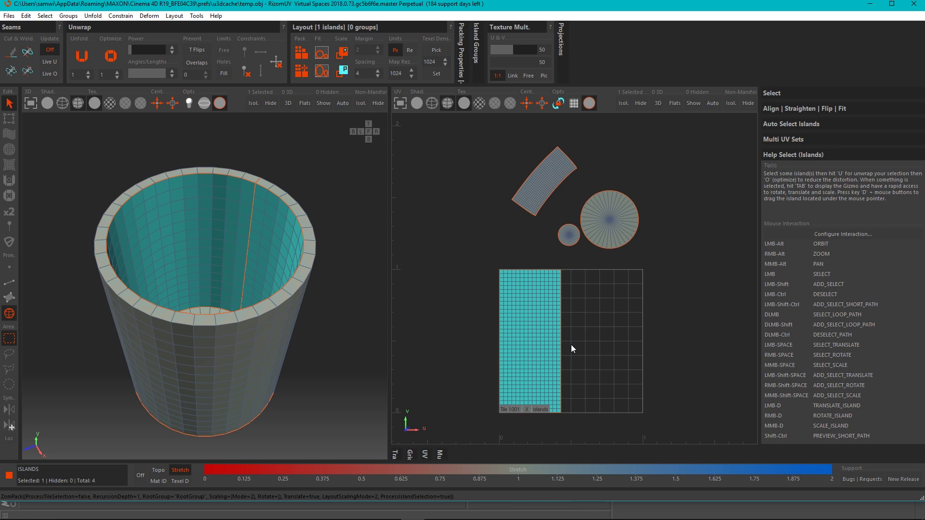
pyautogui.hotkey('ctrl', 'z')
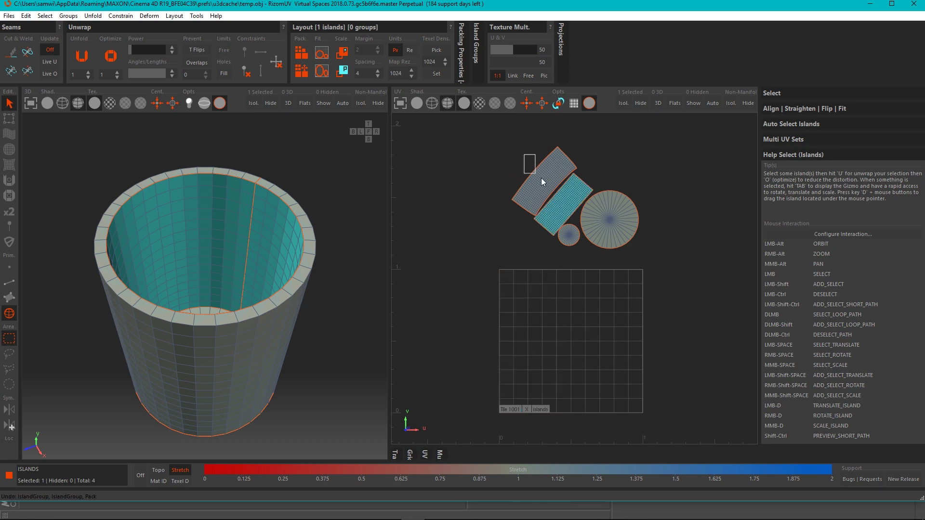
# - Add the outer wall island to the inner wall selection, try packing just these two into the UV tile, and undo it
pyautogui.moveTo(541, 177); pyautogui.dragTo(570, 204)
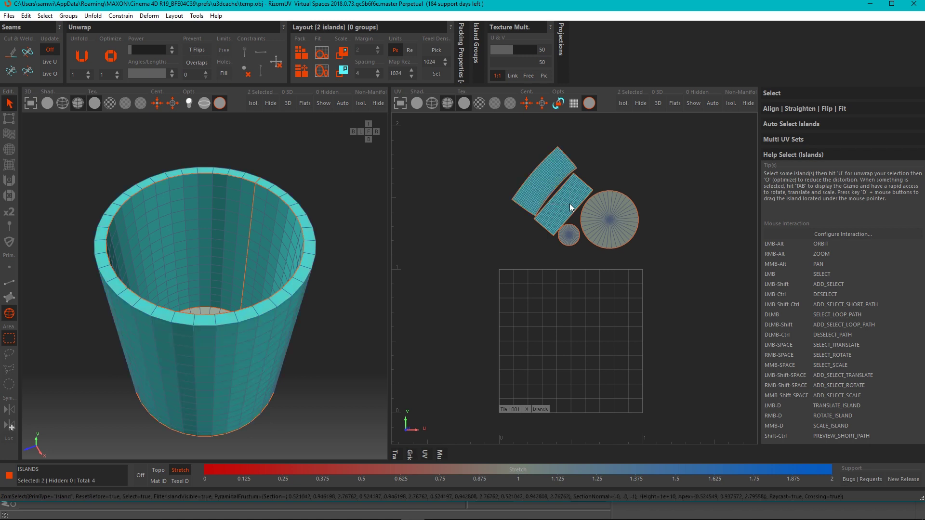
pyautogui.press('p')
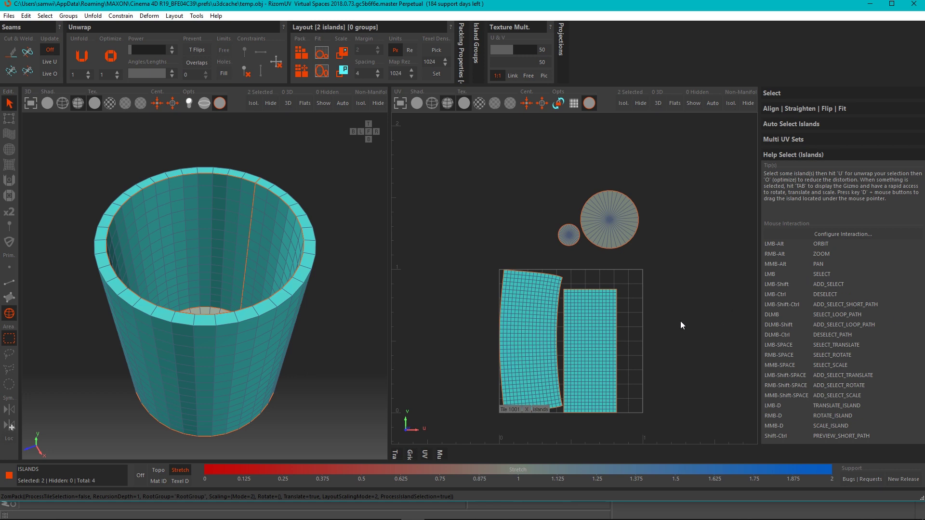
pyautogui.hotkey('ctrl', 'z')
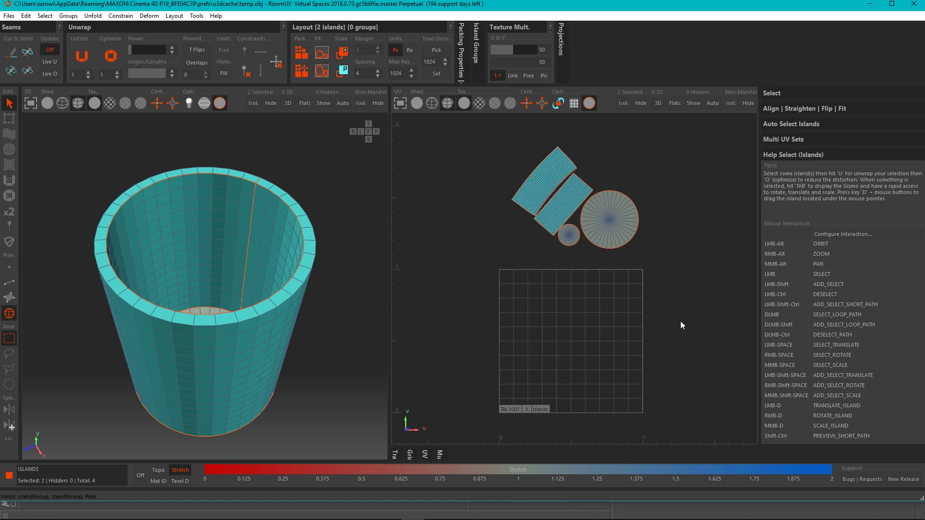
# - Deselect all islands, try packing the whole layout into the UV tile, and undo the packing
pyautogui.moveTo(677, 248); pyautogui.dragTo(740, 308)
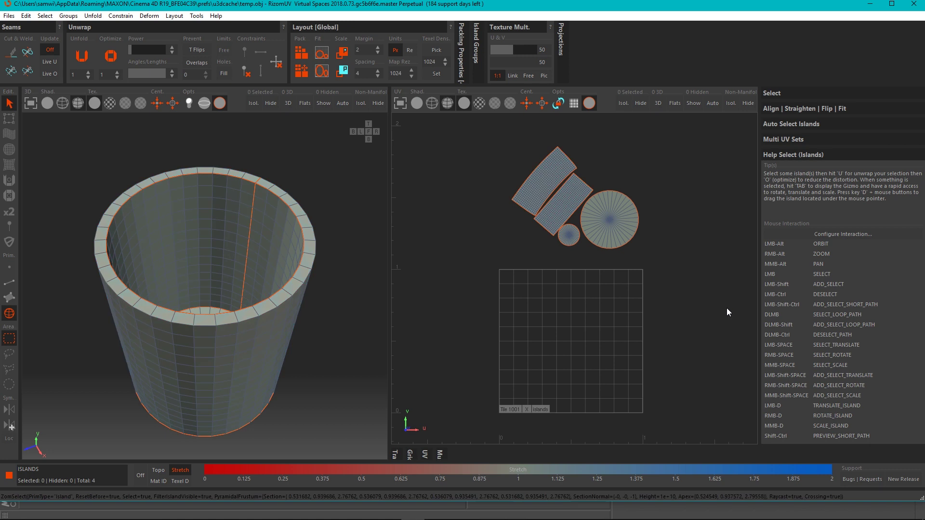
pyautogui.press('p')
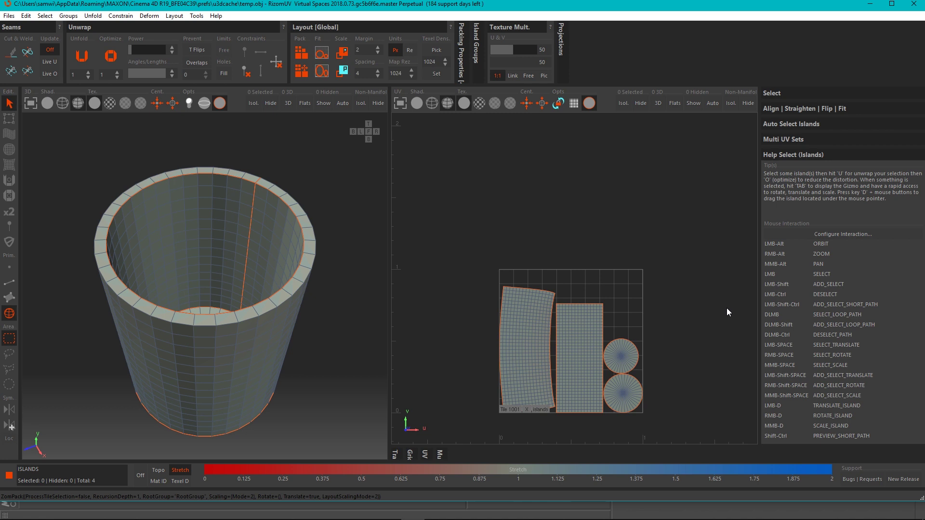
pyautogui.hotkey('ctrl', 'z')
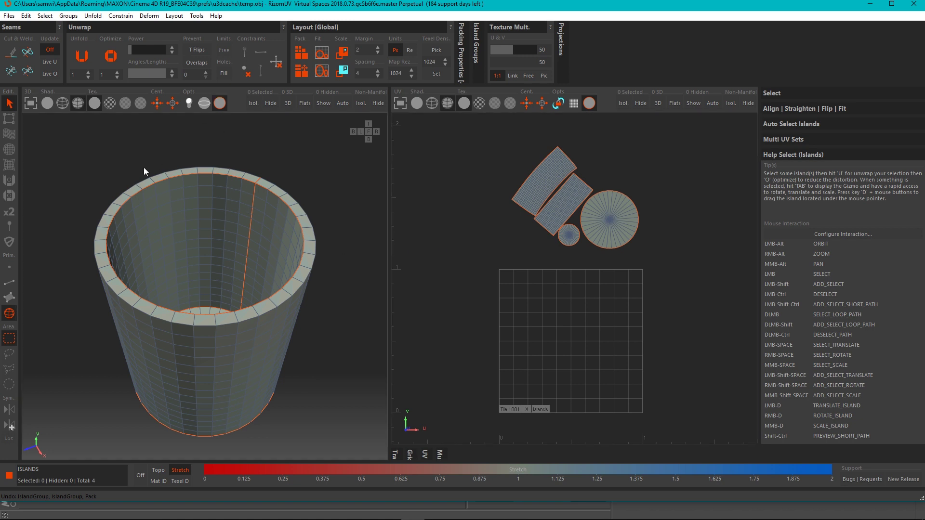
# - Show the checkerboard texture on the cup in the 3D view and check the pattern on its inner base
pyautogui.click(110, 103)
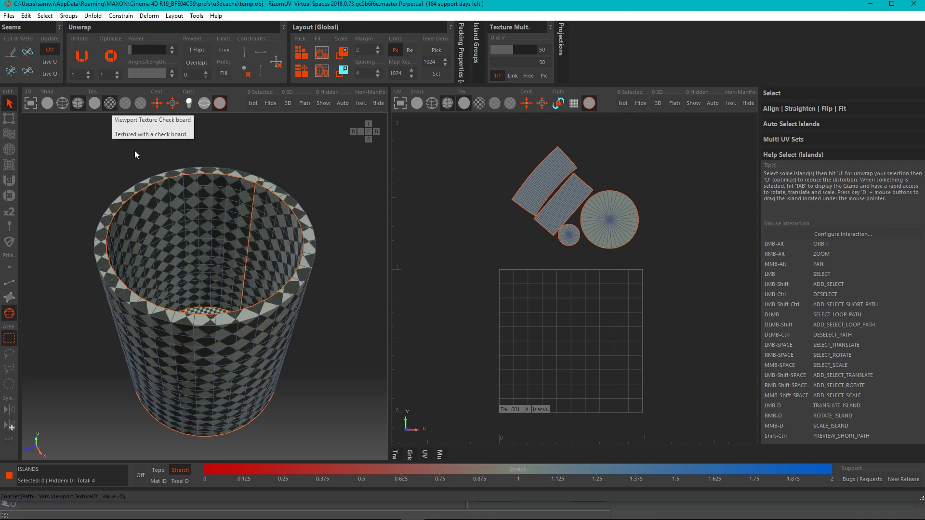
pyautogui.keyDown('alt'); pyautogui.moveTo(244, 282); pyautogui.dragTo(269, 217); pyautogui.keyUp('alt')
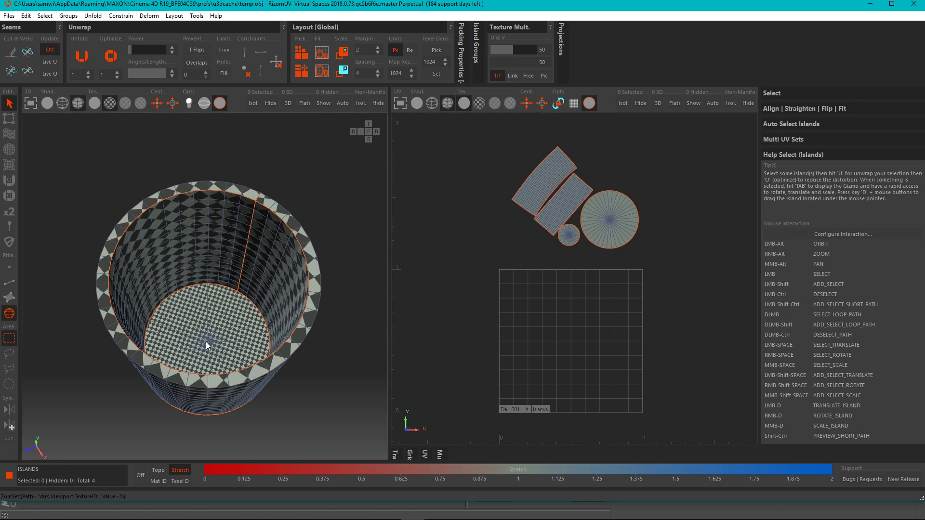
pyautogui.scroll(8, 199, 348)
pyautogui.scroll(4, 251, 291)
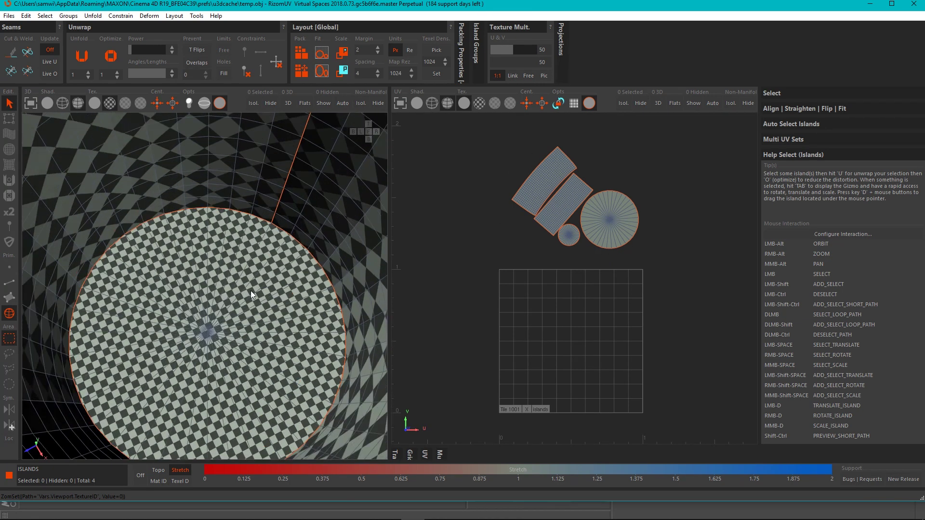
pyautogui.scroll(-3, 250, 292)
pyautogui.scroll(2, 249, 293)
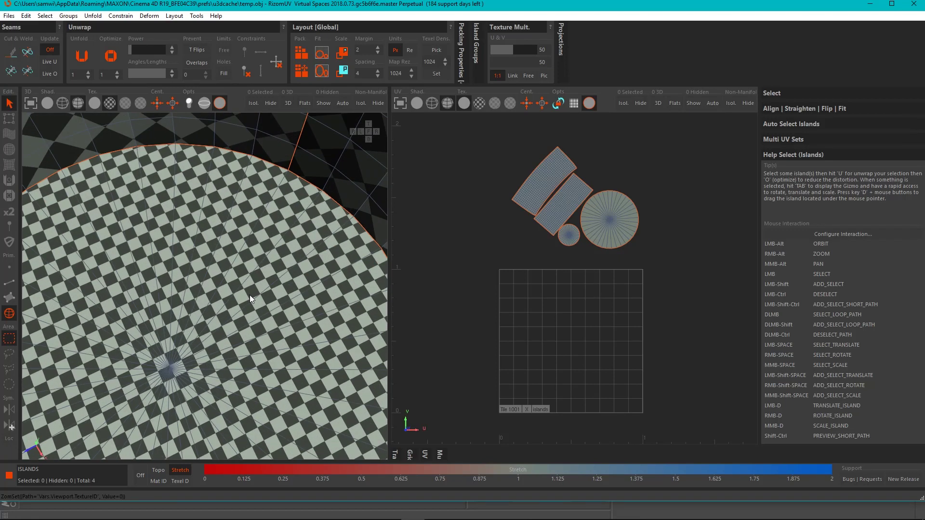
pyautogui.scroll(-8, 251, 271)
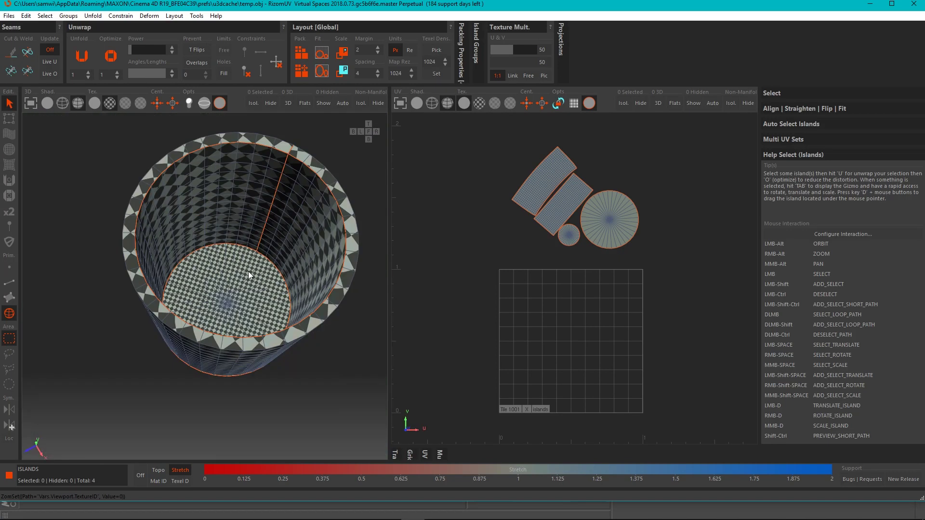
# - Compare the checker size on the cup's inner wall, rim and outer wall with that on its inner base
pyautogui.keyDown('alt'); pyautogui.moveTo(246, 245); pyautogui.dragTo(227, 269); pyautogui.keyUp('alt')
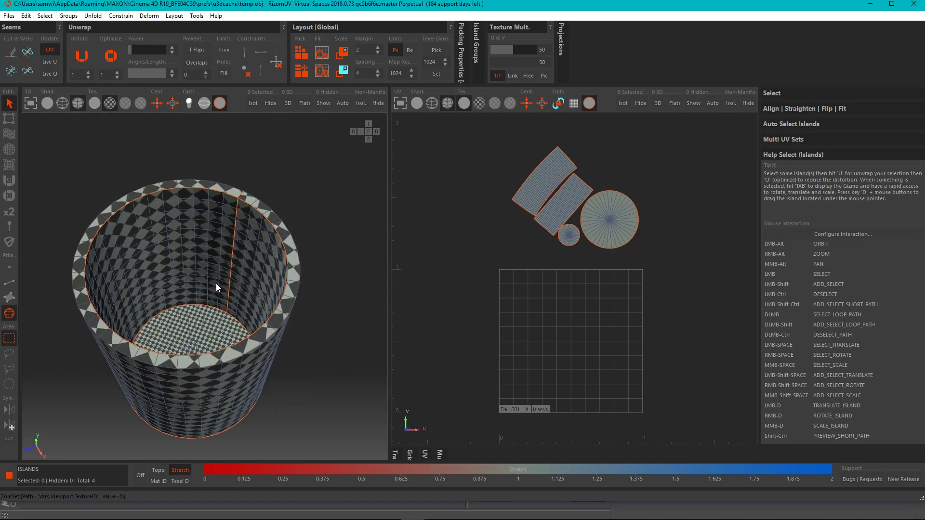
pyautogui.scroll(6, 217, 289)
pyautogui.scroll(-2, 246, 272)
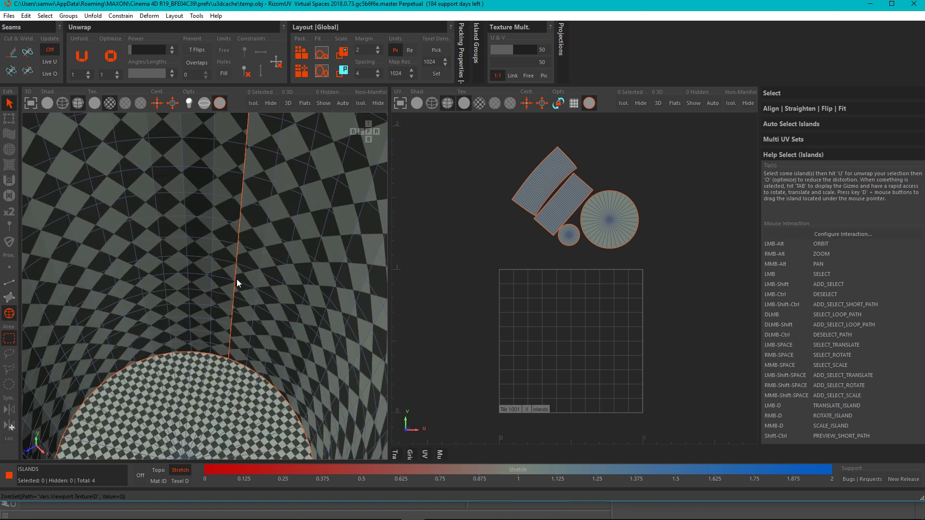
pyautogui.scroll(-5, 236, 279)
pyautogui.keyDown('alt'); pyautogui.moveTo(241, 255); pyautogui.dragTo(368, 256); pyautogui.keyUp('alt')
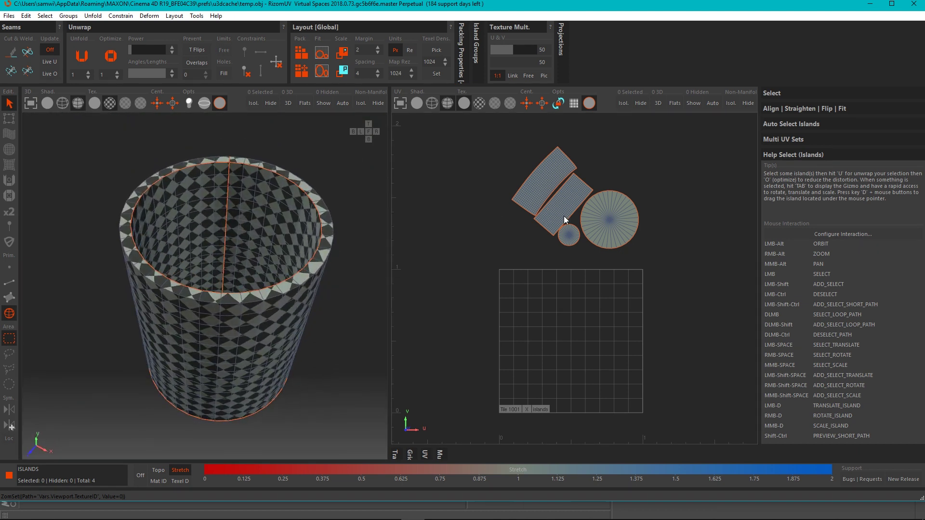
pyautogui.keyDown('alt'); pyautogui.moveTo(259, 297); pyautogui.dragTo(225, 339); pyautogui.keyUp('alt')
pyautogui.keyDown('alt'); pyautogui.moveTo(248, 247); pyautogui.dragTo(188, 191); pyautogui.keyUp('alt')
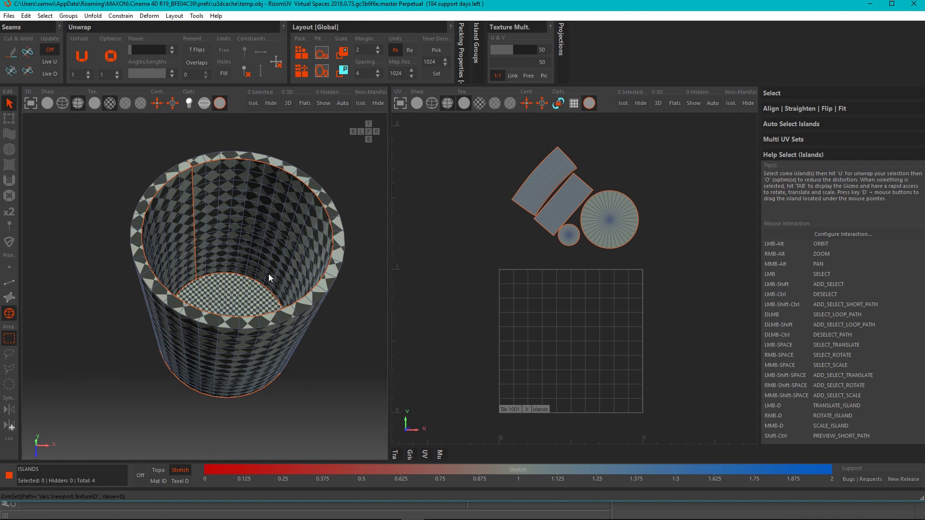
pyautogui.moveTo(268, 273)
pyautogui.keyDown('alt'); pyautogui.mouseDown()
pyautogui.moveTo(265, 255)
pyautogui.moveTo(265, 285)
pyautogui.mouseUp(); pyautogui.keyUp('alt')
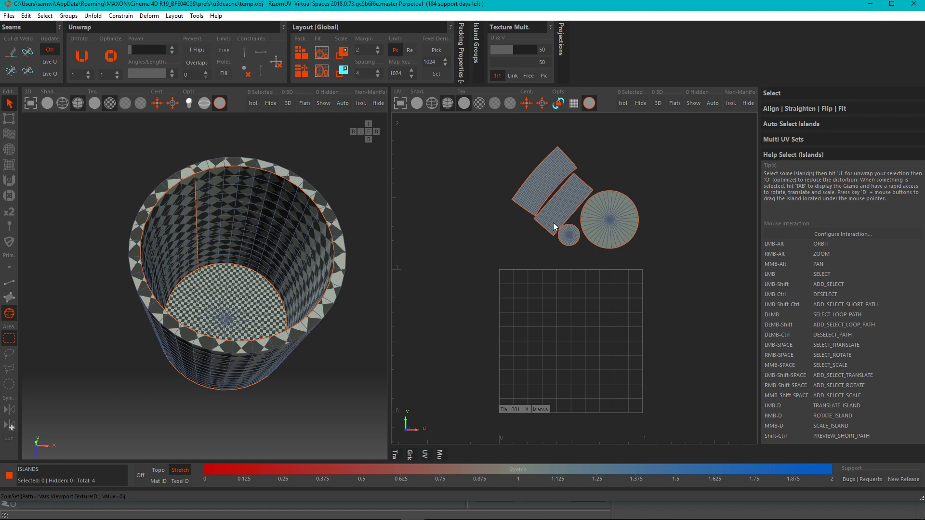
pyautogui.scroll(5, 248, 319)
pyautogui.scroll(-8, 249, 318)
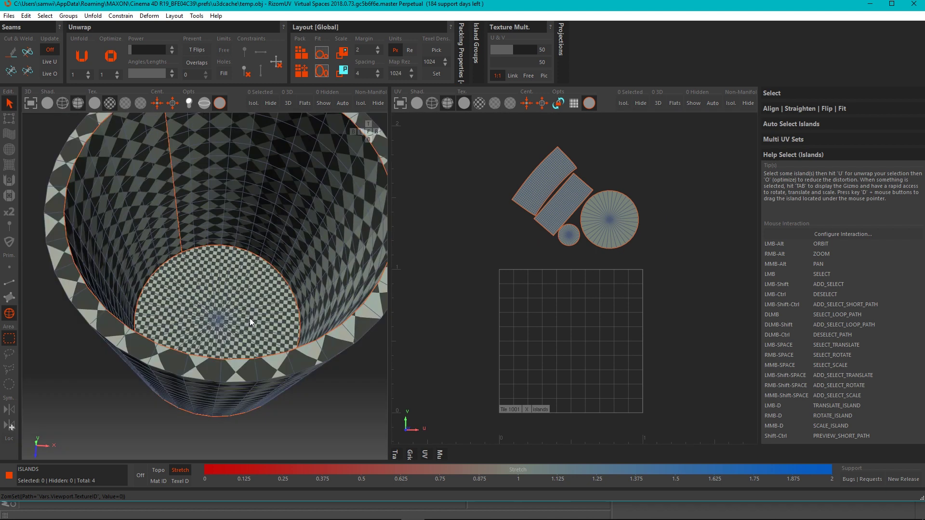
pyautogui.keyDown('alt'); pyautogui.moveTo(251, 321); pyautogui.dragTo(256, 287); pyautogui.keyUp('alt')
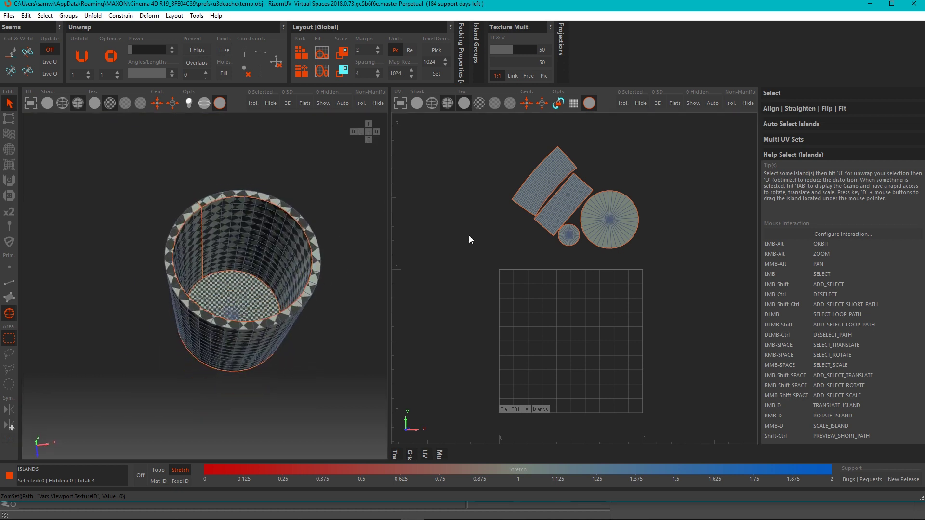
# - Try packing the whole layout with no islands selected, examine the checker pattern inside and outside the cup, and undo the packing
pyautogui.moveTo(497, 141); pyautogui.dragTo(657, 256)
pyautogui.moveTo(223, 306)
pyautogui.keyDown('alt'); pyautogui.mouseDown()
pyautogui.moveTo(245, 282)
pyautogui.moveTo(238, 309)
pyautogui.mouseUp(); pyautogui.keyUp('alt')
pyautogui.click(466, 212)
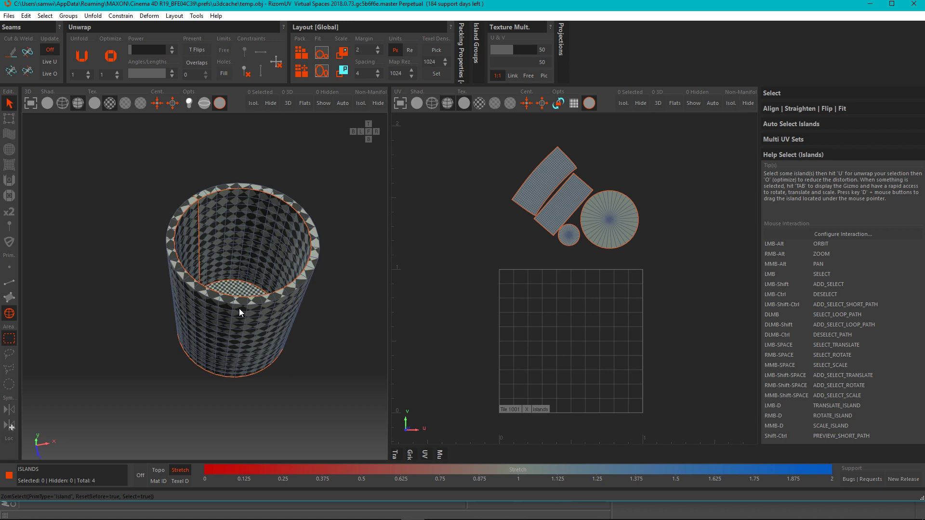
pyautogui.click(303, 52)
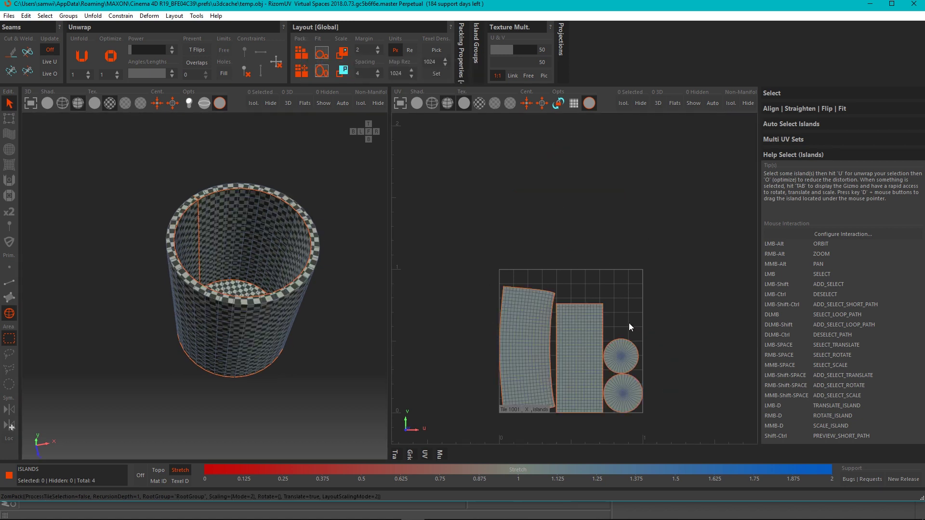
pyautogui.keyDown('alt'); pyautogui.moveTo(267, 304); pyautogui.dragTo(238, 279); pyautogui.keyUp('alt')
pyautogui.scroll(5, 259, 296)
pyautogui.scroll(-6, 239, 275)
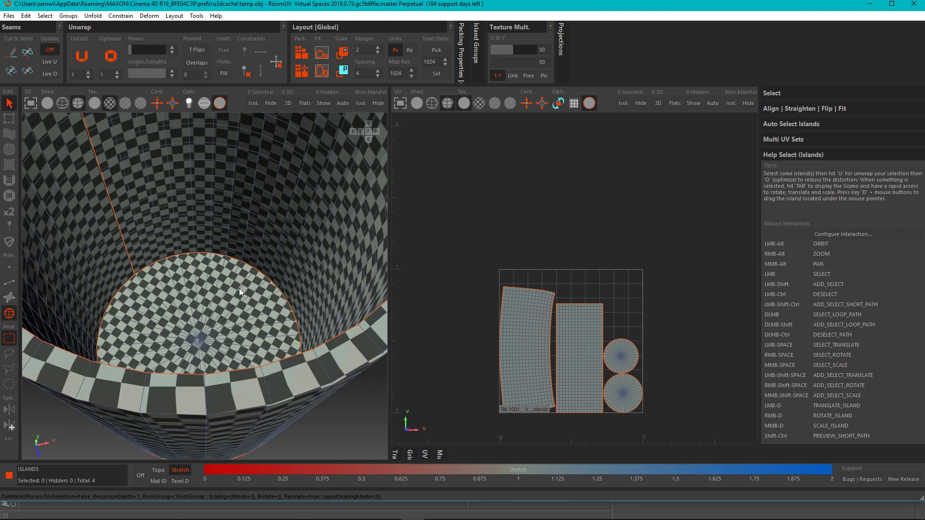
pyautogui.keyDown('alt'); pyautogui.moveTo(253, 319); pyautogui.dragTo(266, 238); pyautogui.keyUp('alt')
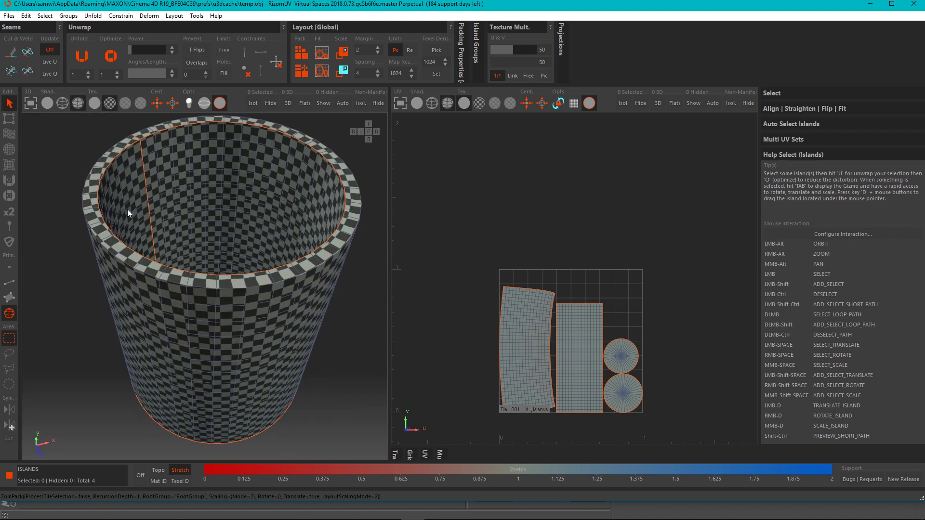
pyautogui.keyDown('alt'); pyautogui.moveTo(198, 348); pyautogui.dragTo(233, 364); pyautogui.keyUp('alt')
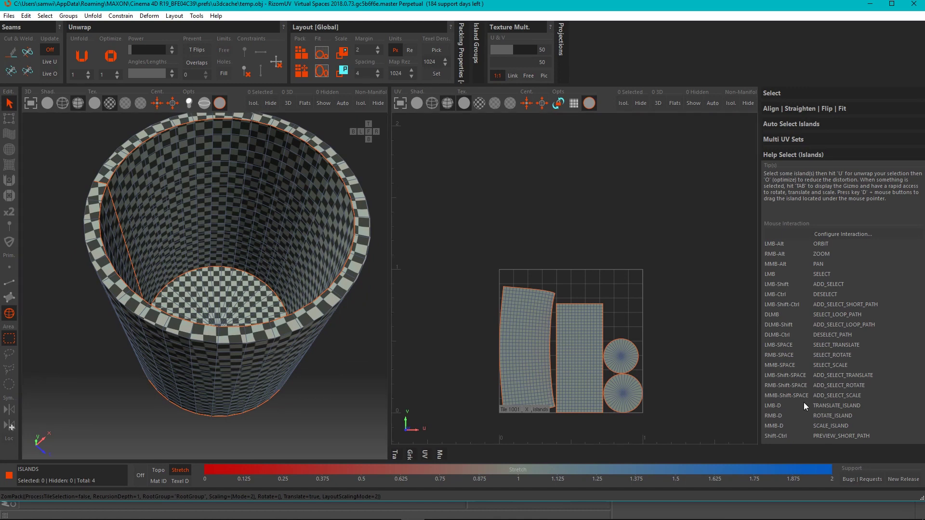
pyautogui.hotkey('ctrl', 'z')
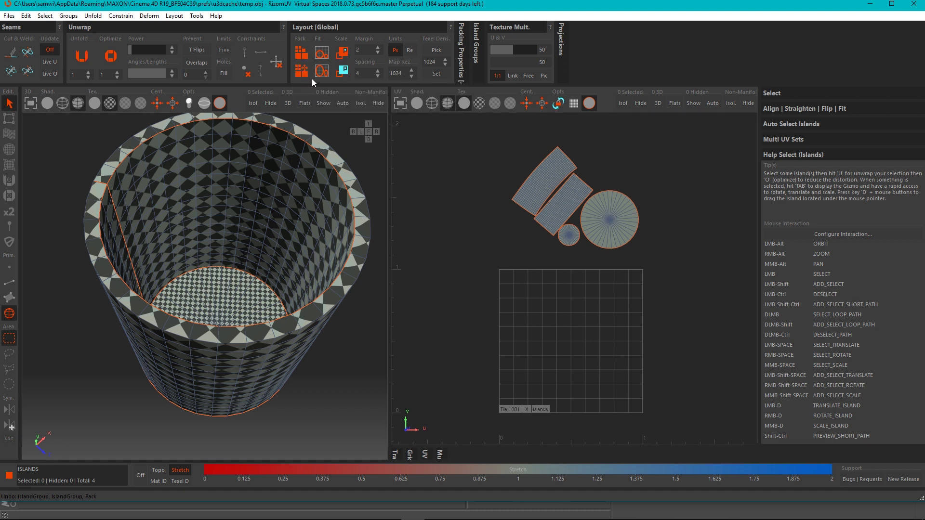
# - Try packing all islands while keeping their current relative scale and orientation, check the checker sizes on the cup, and undo it
pyautogui.click(301, 71)
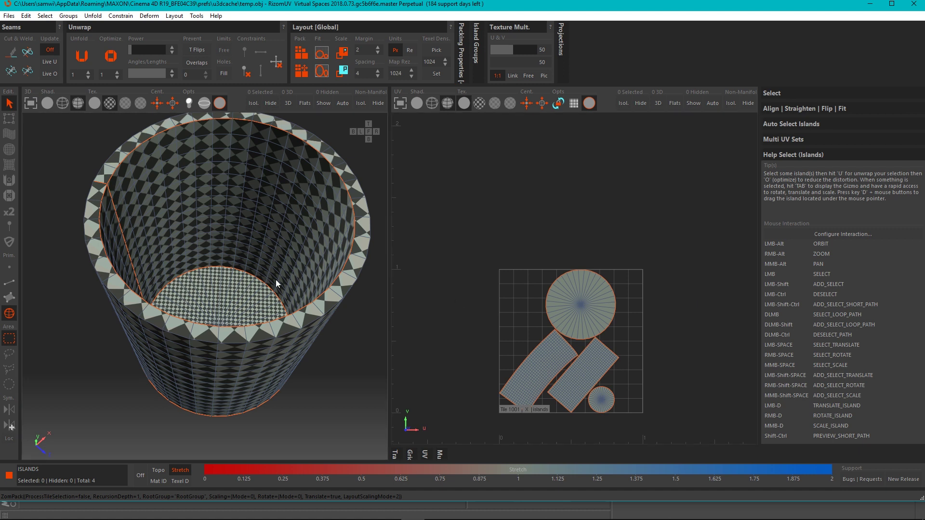
pyautogui.moveTo(275, 279)
pyautogui.keyDown('alt'); pyautogui.mouseDown()
pyautogui.moveTo(262, 286)
pyautogui.moveTo(264, 278)
pyautogui.moveTo(265, 292)
pyautogui.mouseUp(); pyautogui.keyUp('alt')
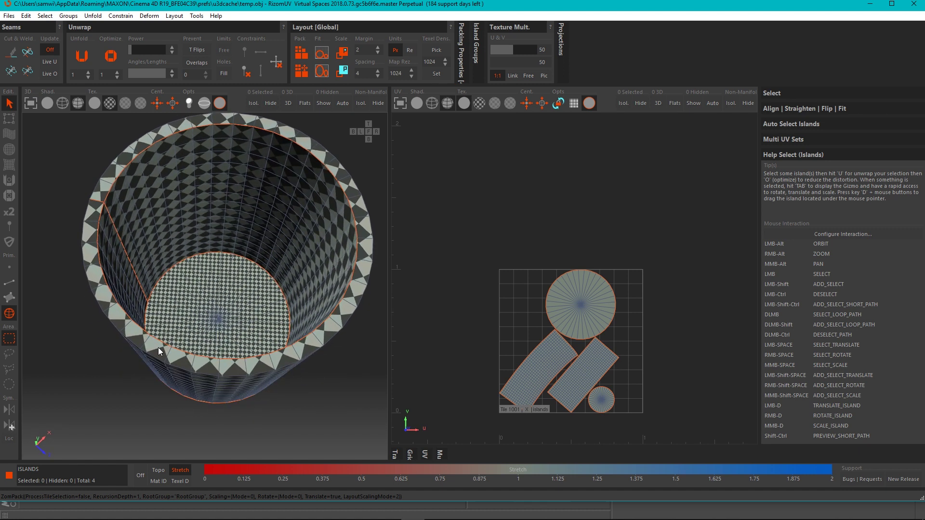
pyautogui.keyDown('alt'); pyautogui.moveTo(158, 348); pyautogui.dragTo(256, 252); pyautogui.keyUp('alt')
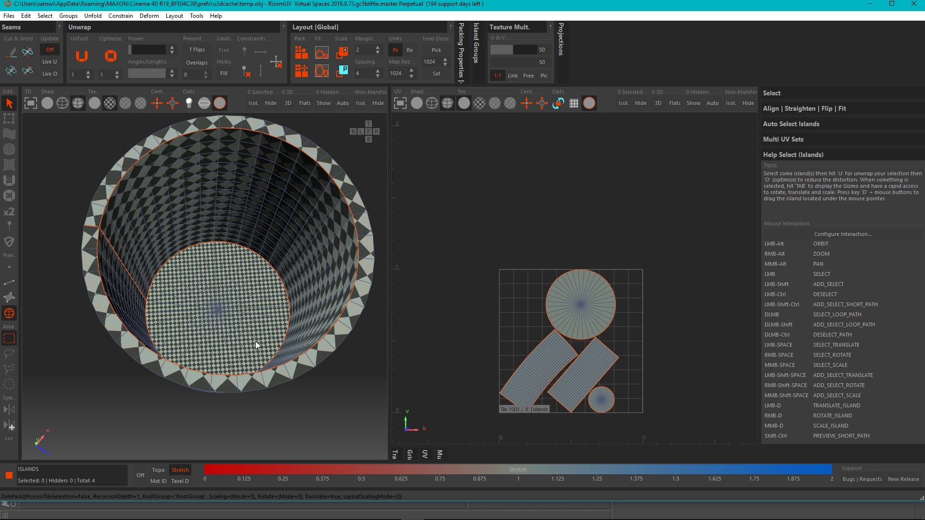
pyautogui.moveTo(255, 341)
pyautogui.keyDown('alt'); pyautogui.mouseDown()
pyautogui.moveTo(249, 261)
pyautogui.moveTo(263, 189)
pyautogui.moveTo(255, 339)
pyautogui.moveTo(259, 327)
pyautogui.mouseUp(); pyautogui.keyUp('alt')
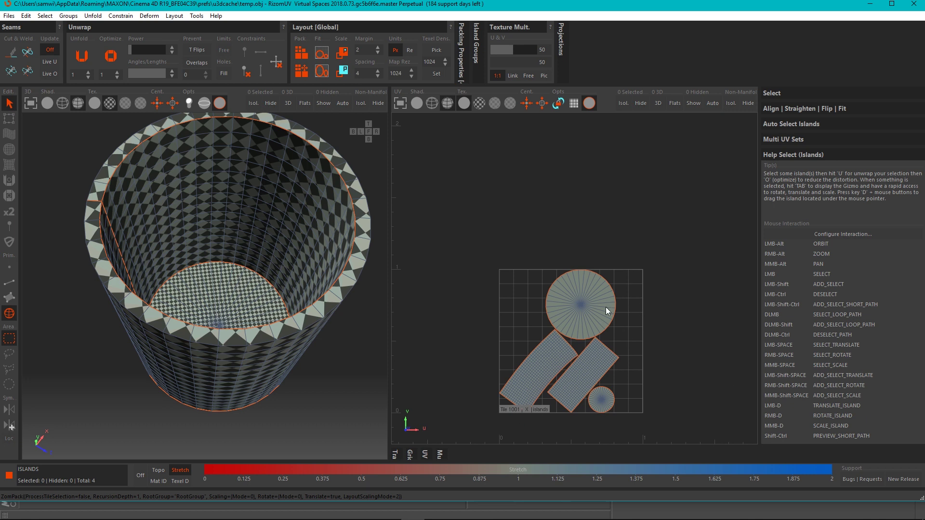
pyautogui.hotkey('ctrl', 'z')
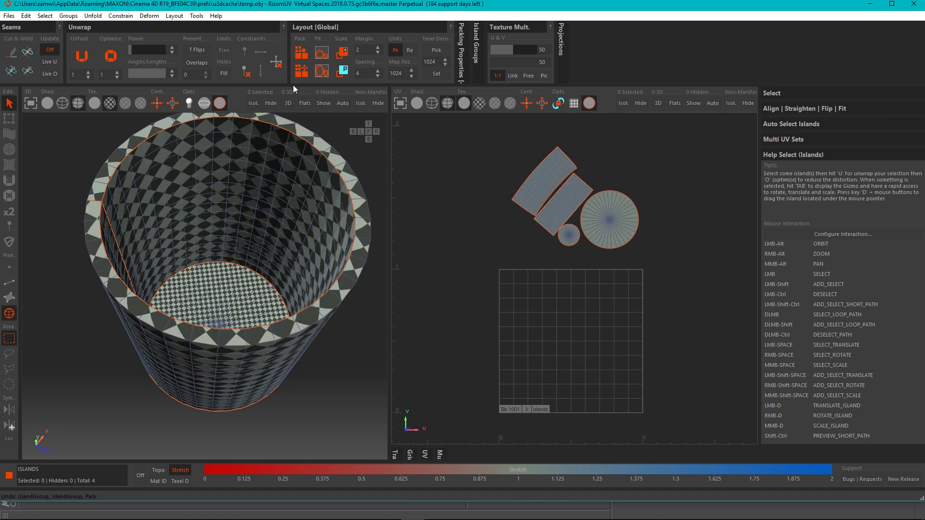
# - Pack all four islands into the UV tile with automatic rescaling and rotation, and inspect the gap between the outer wall island and the tile corner
pyautogui.press('p')
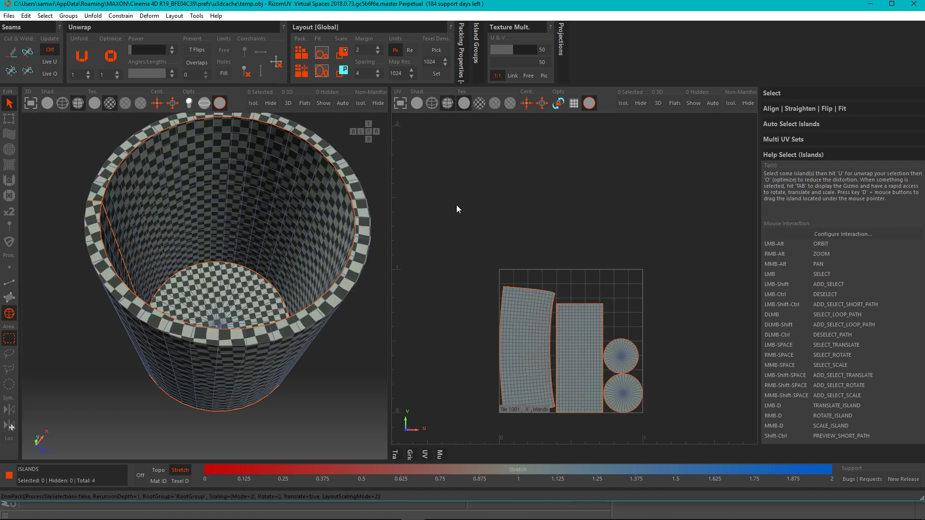
pyautogui.keyDown('alt'); pyautogui.moveTo(129, 311); pyautogui.dragTo(260, 312); pyautogui.keyUp('alt')
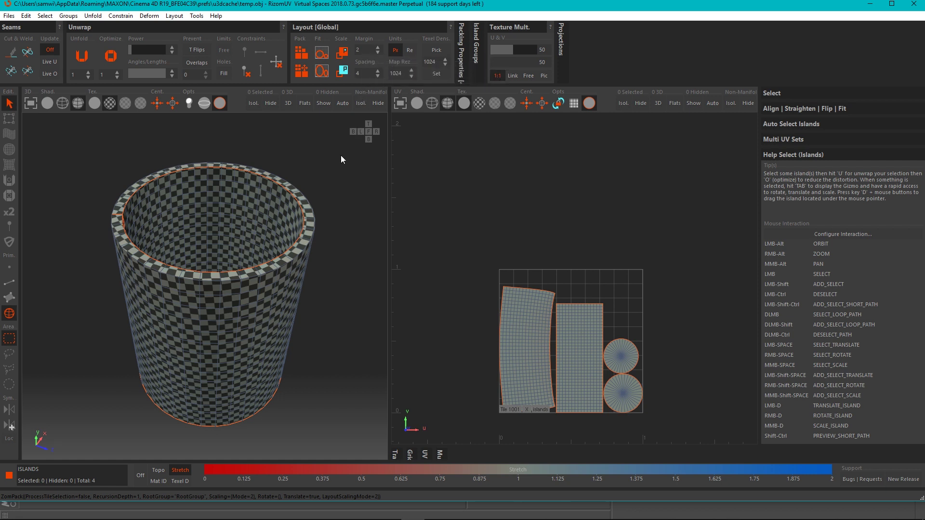
pyautogui.scroll(10, 519, 418)
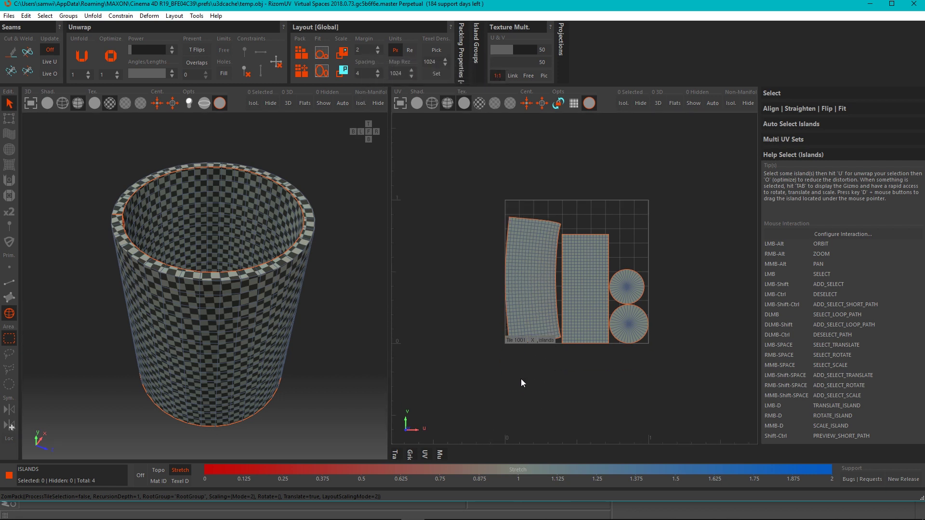
pyautogui.scroll(8, 504, 329)
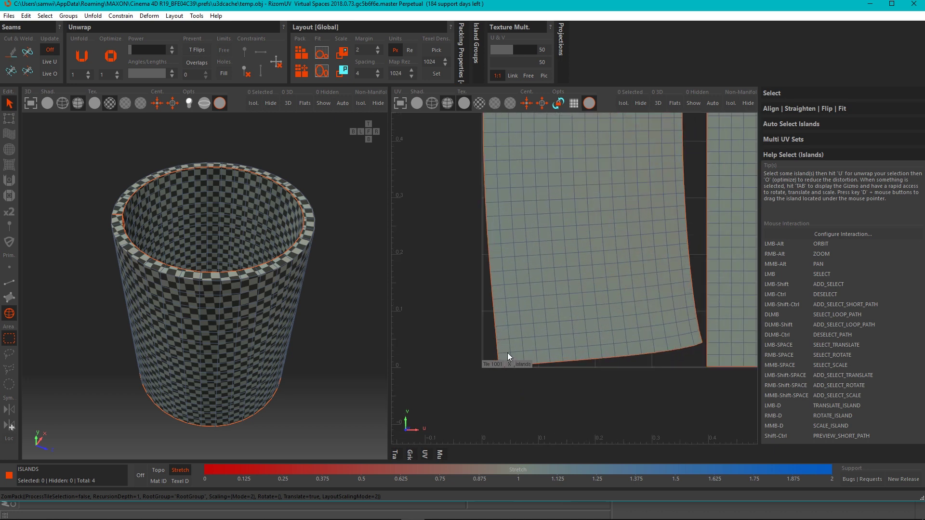
pyautogui.scroll(4, 506, 314)
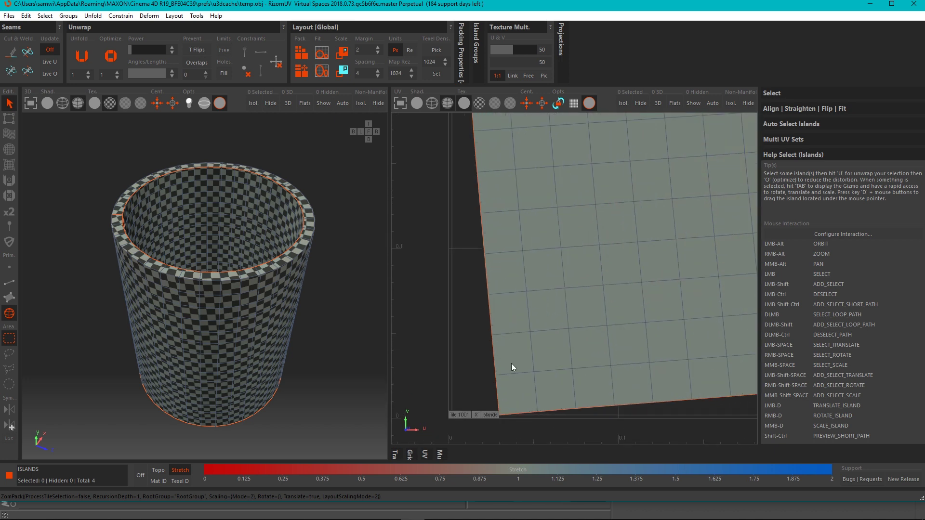
pyautogui.keyDown('alt'); pyautogui.moveTo(531, 310); pyautogui.dragTo(549, 316, button='middle'); pyautogui.keyUp('alt')
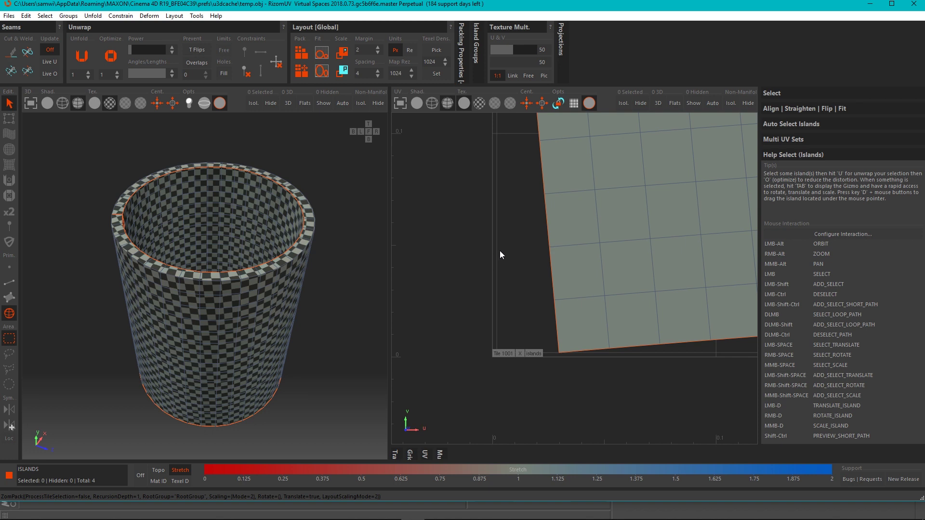
# - Set the packing margin to 5 px, repack all the islands, and inspect the gap between the outer wall island and the tile corner
pyautogui.scroll(-3, 499, 251)
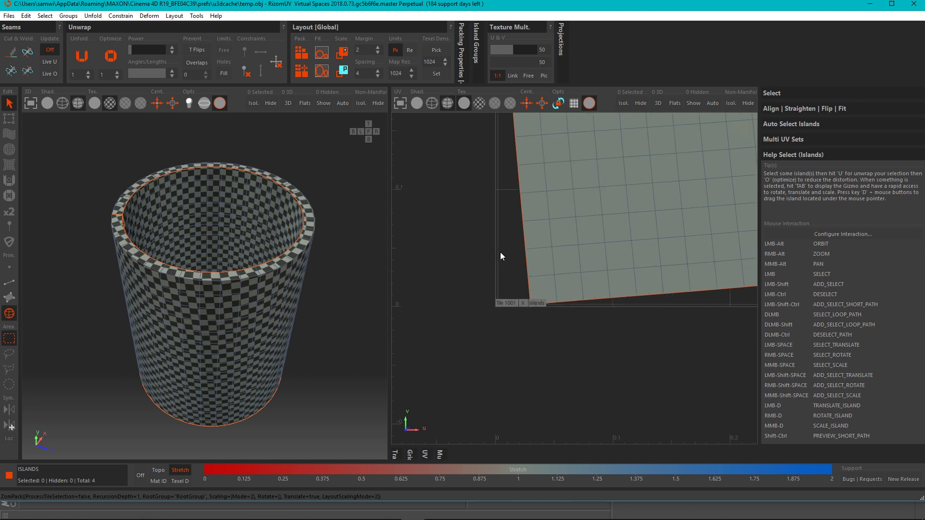
pyautogui.click(446, 249)
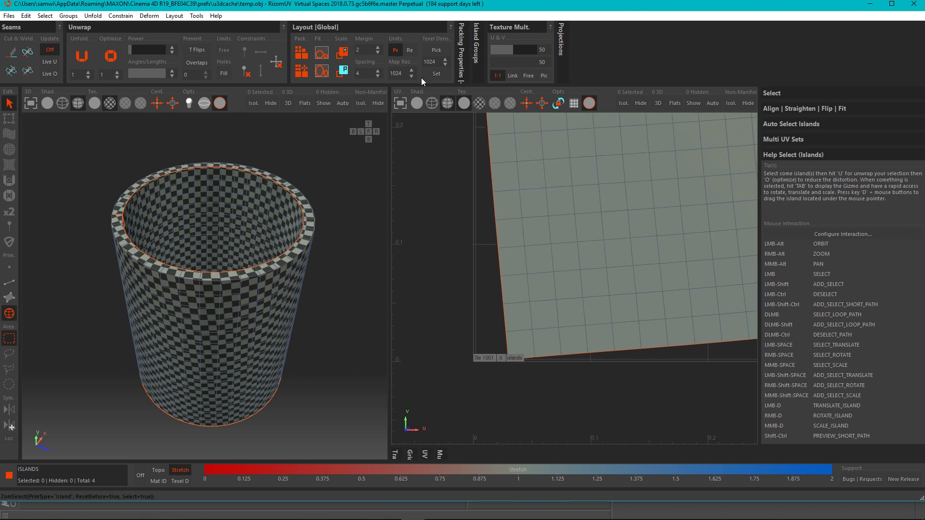
pyautogui.doubleClick(363, 51)
pyautogui.write('5')
pyautogui.press('Return')
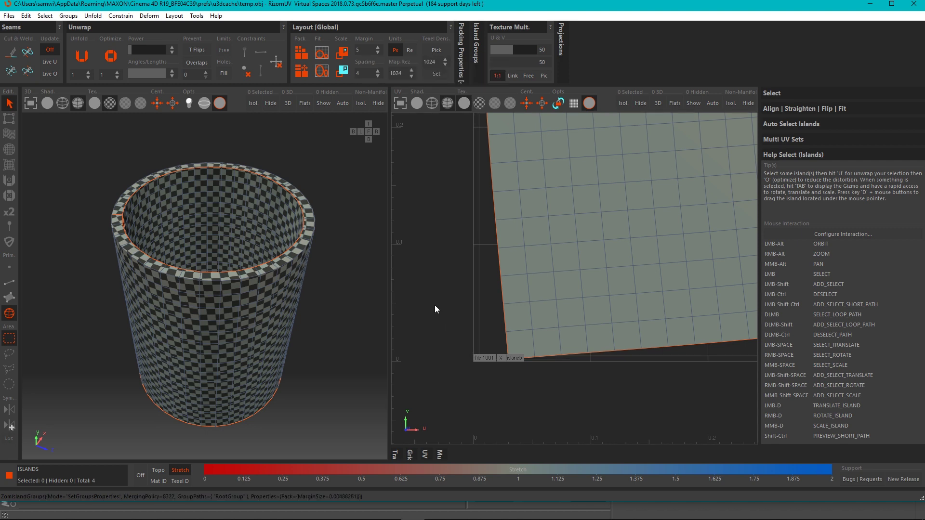
pyautogui.press('p')
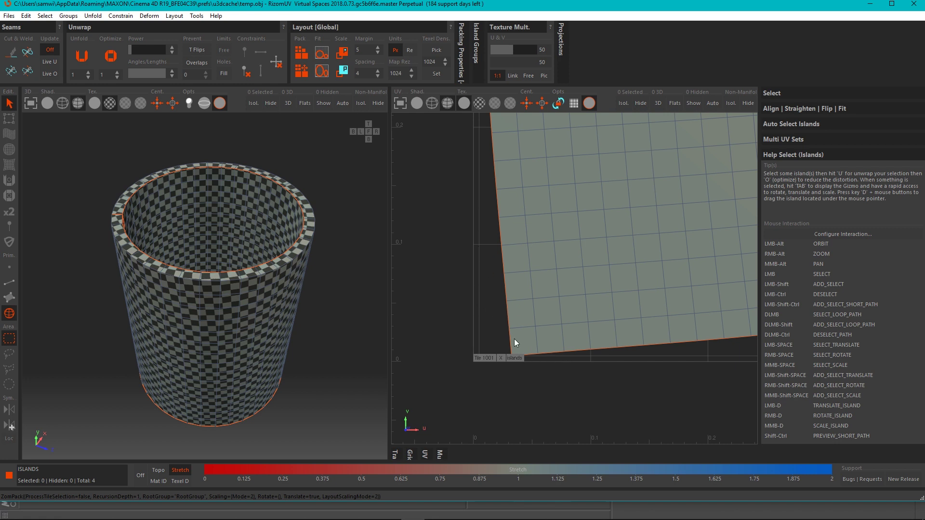
pyautogui.scroll(3, 533, 365)
pyautogui.scroll(2, 540, 299)
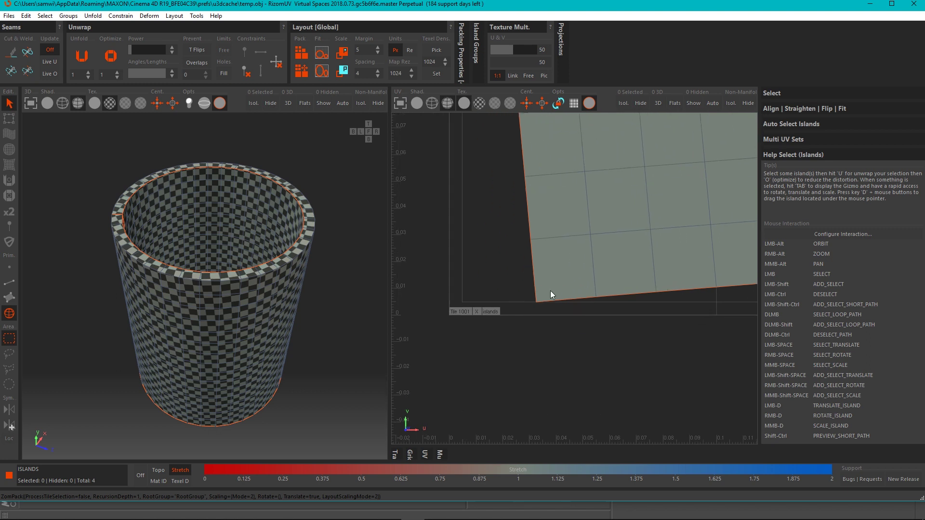
pyautogui.keyDown('alt'); pyautogui.moveTo(550, 290); pyautogui.dragTo(557, 276, button='middle'); pyautogui.keyUp('alt')
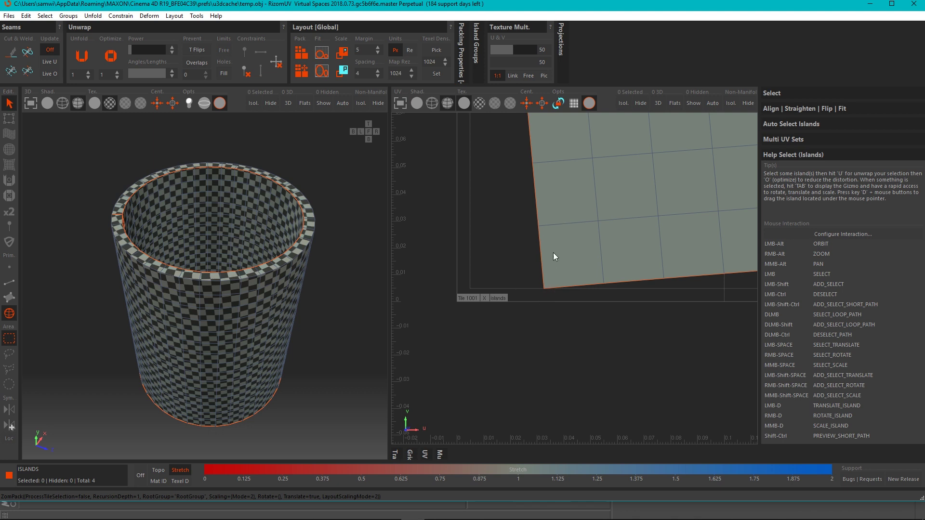
pyautogui.scroll(-2, 564, 239)
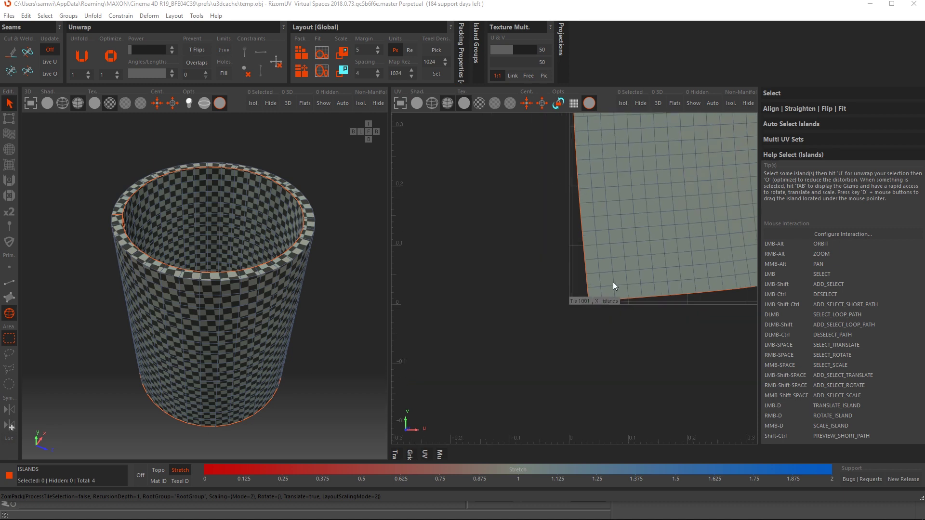
# - Set the island spacing to 10 px, repack the layout, and inspect the gap between the inner wall island and the larger circular island
pyautogui.scroll(-5, 613, 282)
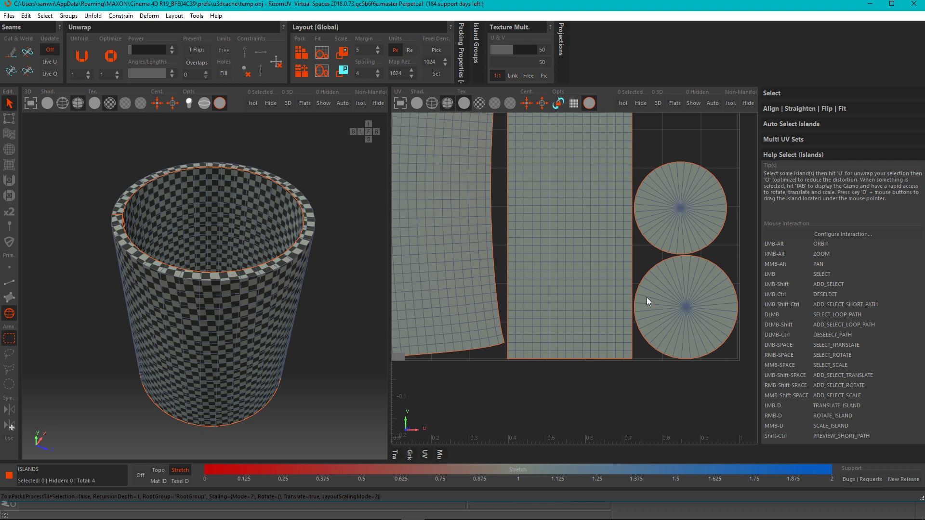
pyautogui.scroll(4, 646, 308)
pyautogui.keyDown('alt'); pyautogui.moveTo(599, 294); pyautogui.dragTo(604, 293, button='middle'); pyautogui.keyUp('alt')
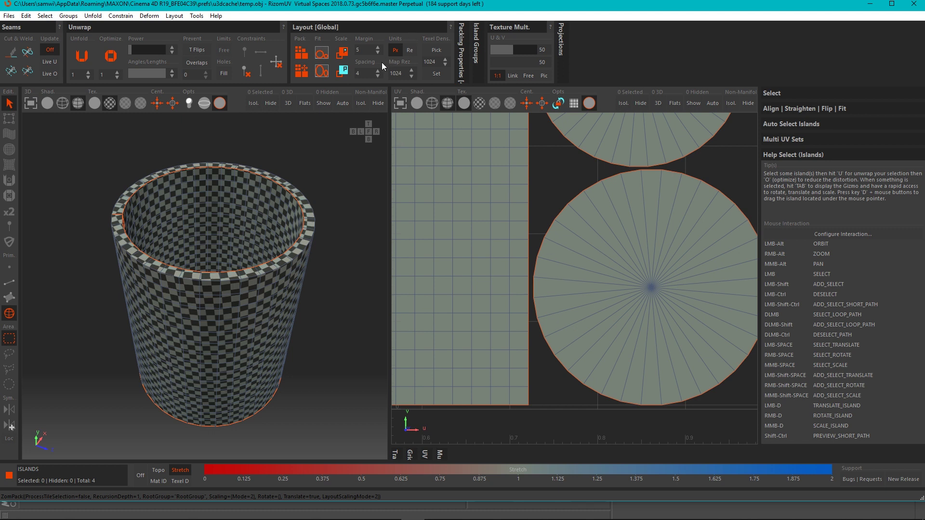
pyautogui.doubleClick(364, 72)
pyautogui.write('10')
pyautogui.press('Return')
pyautogui.press('p')
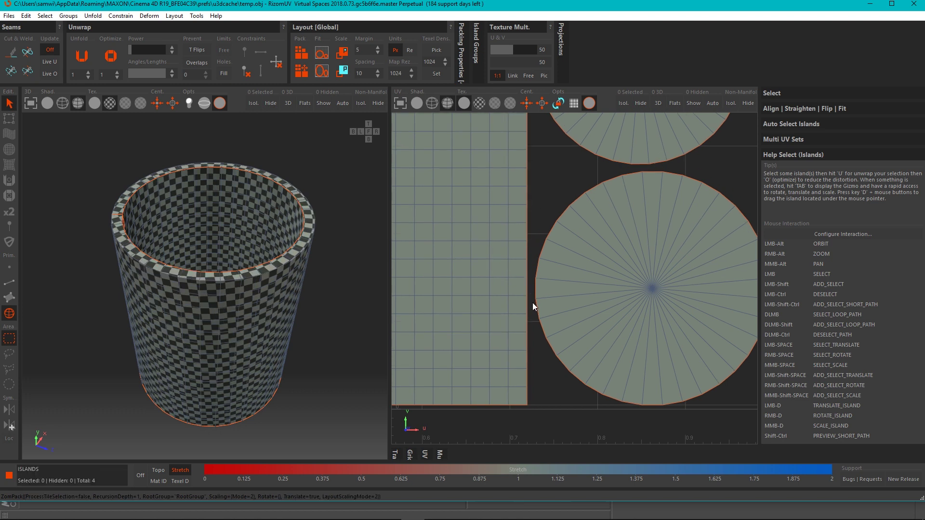
pyautogui.scroll(4, 532, 303)
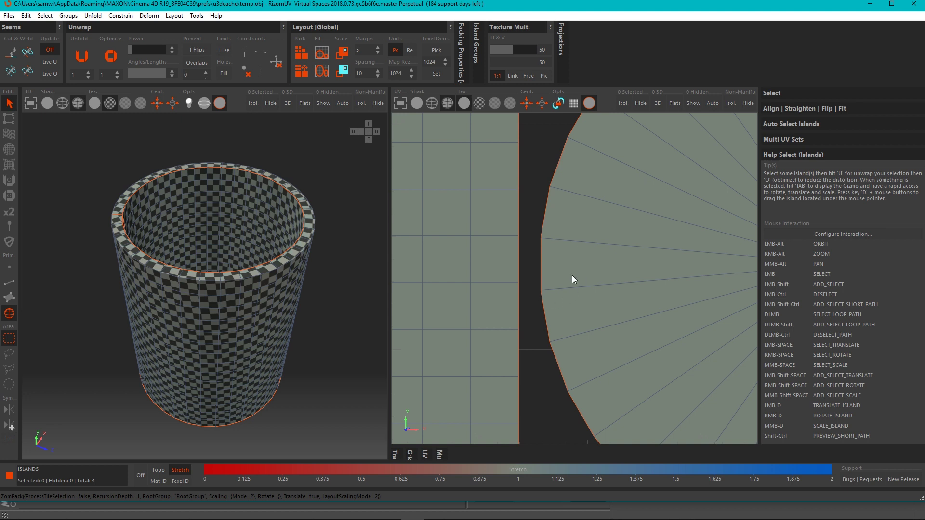
pyautogui.scroll(-8, 501, 273)
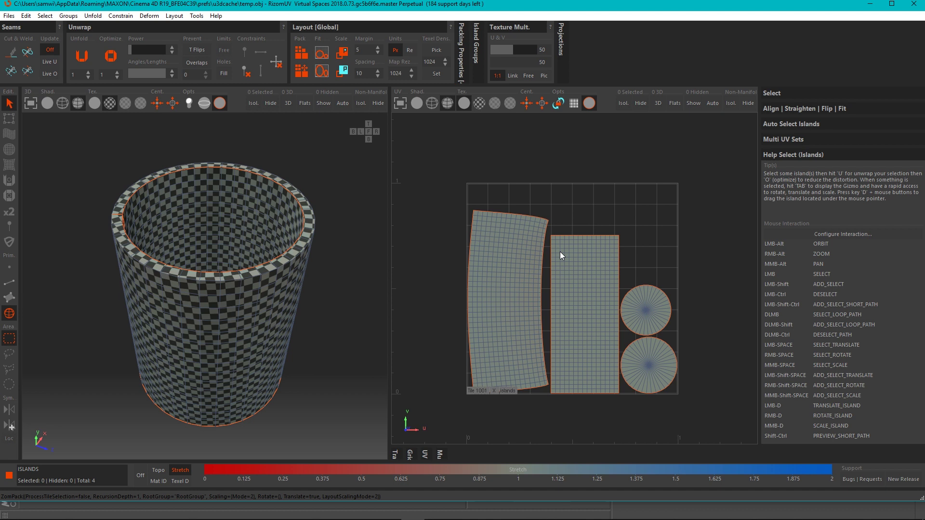
# - Turn off the checker texture on the cup and view it in the full-screen 3D layout before restoring the split view
pyautogui.click(110, 103)
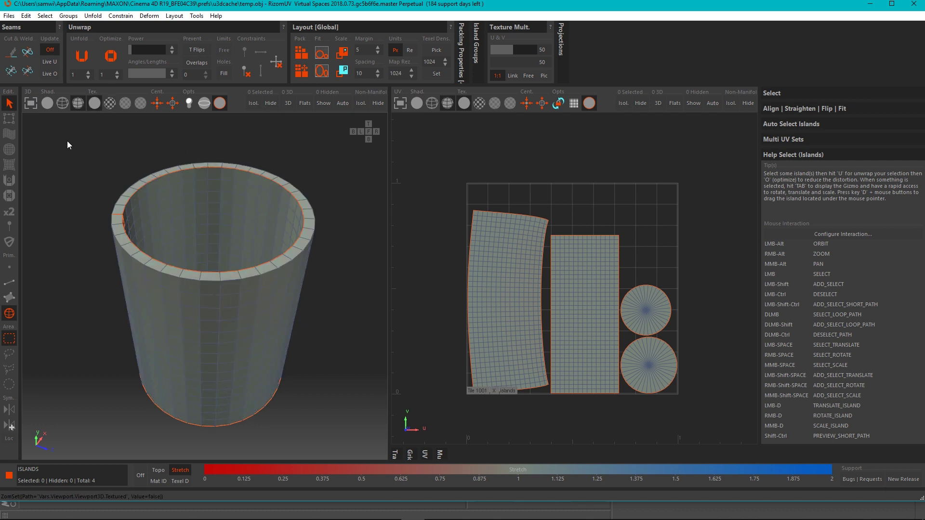
pyautogui.click(30, 104)
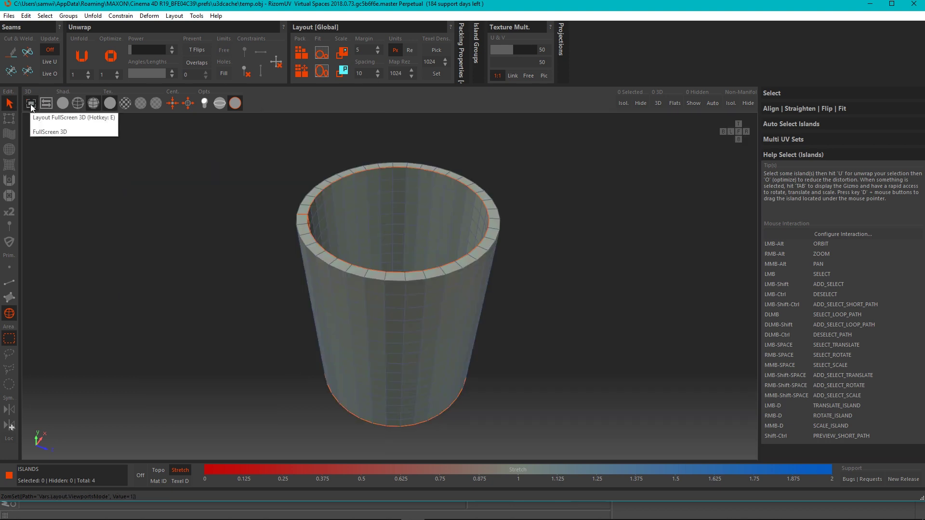
pyautogui.keyDown('alt'); pyautogui.moveTo(404, 342); pyautogui.dragTo(363, 326); pyautogui.keyUp('alt')
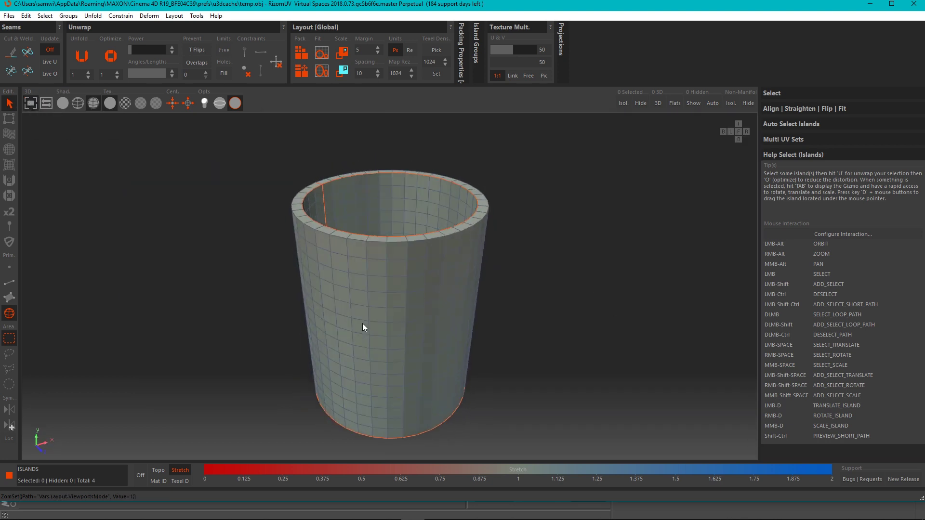
pyautogui.click(30, 104)
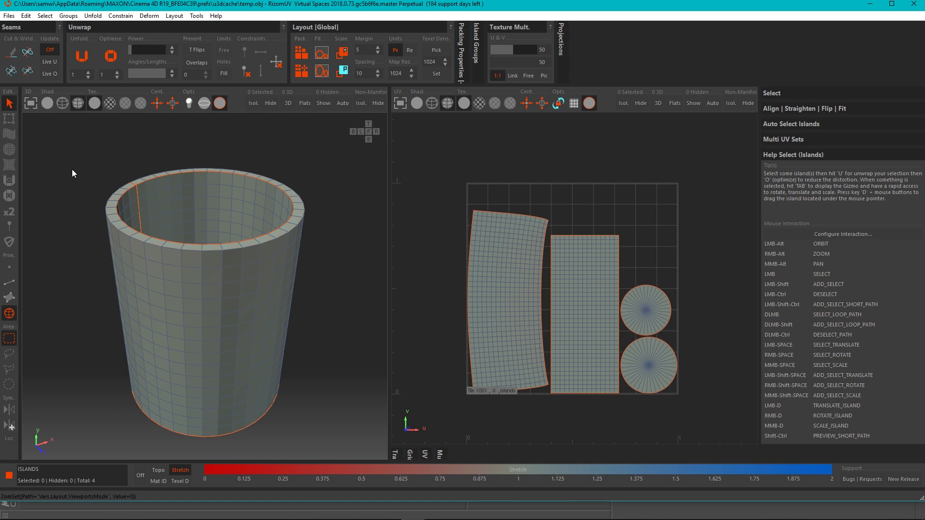
# - Compare the cup in solid shading without mesh lines, in wireframe only, and in solid shading with wireframe
pyautogui.click(44, 104)
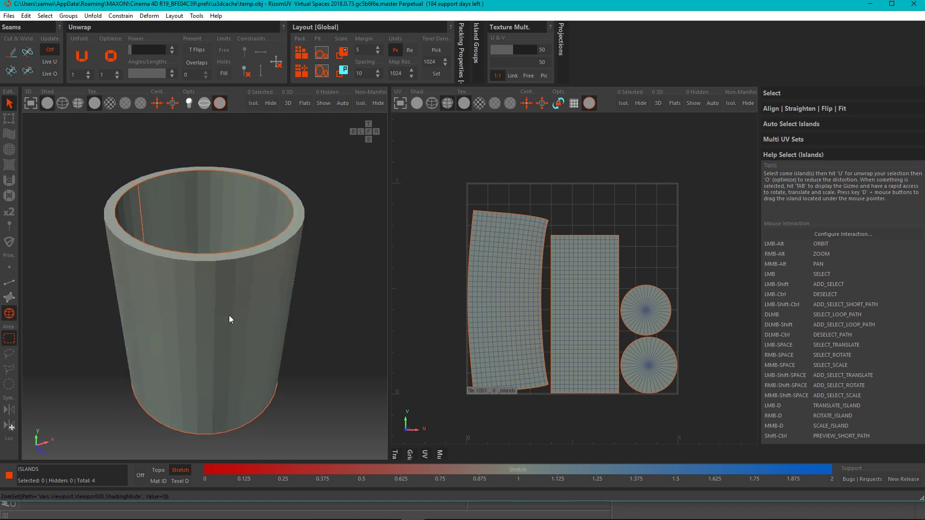
pyautogui.keyDown('alt'); pyautogui.moveTo(227, 294); pyautogui.dragTo(222, 302); pyautogui.keyUp('alt')
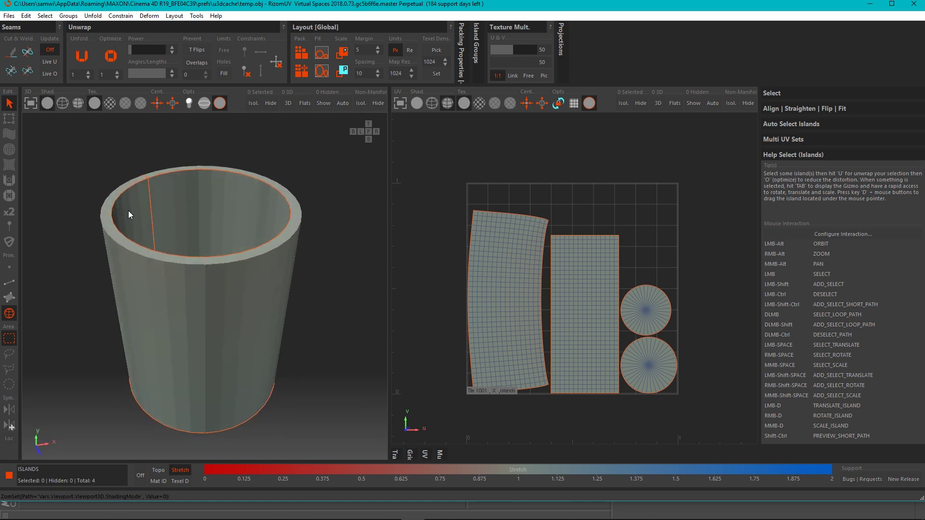
pyautogui.click(63, 103)
pyautogui.moveTo(116, 199)
pyautogui.keyDown('alt'); pyautogui.mouseDown()
pyautogui.moveTo(188, 330)
pyautogui.moveTo(166, 376)
pyautogui.moveTo(217, 275)
pyautogui.moveTo(210, 316)
pyautogui.moveTo(219, 315)
pyautogui.mouseUp(); pyautogui.keyUp('alt')
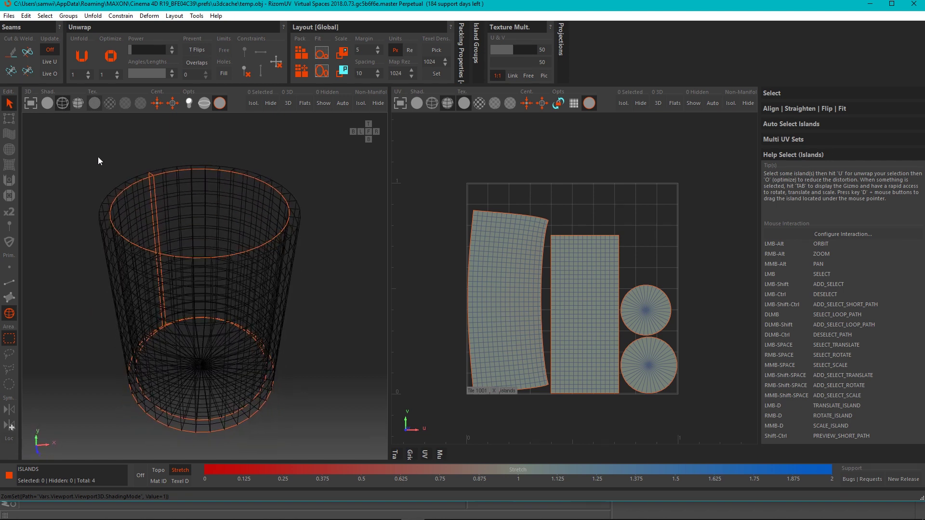
pyautogui.click(77, 104)
pyautogui.keyDown('alt'); pyautogui.moveTo(187, 274); pyautogui.dragTo(203, 285); pyautogui.keyUp('alt')
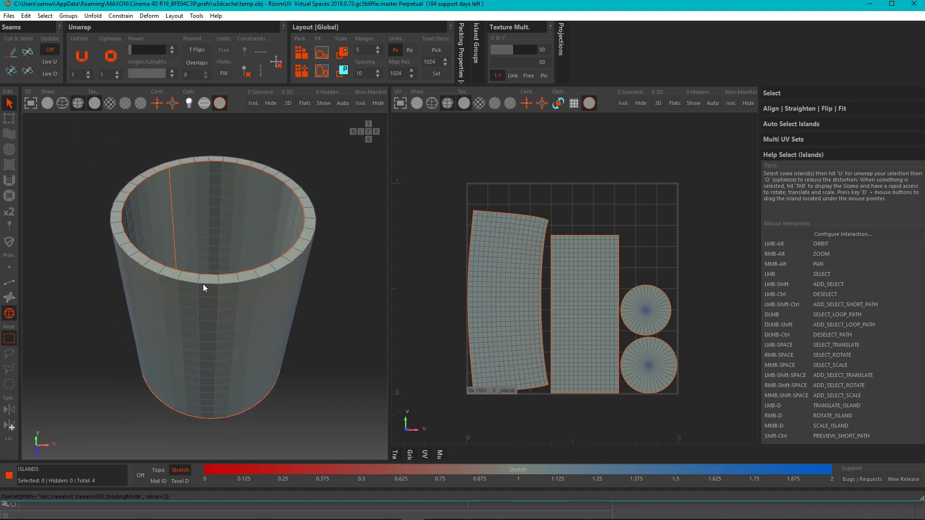
# - Switch the cup's display through plain, checkerboard and coloured line textures to the custom texture map mode, and check where texture maps are loaded
pyautogui.click(94, 103)
pyautogui.click(110, 104)
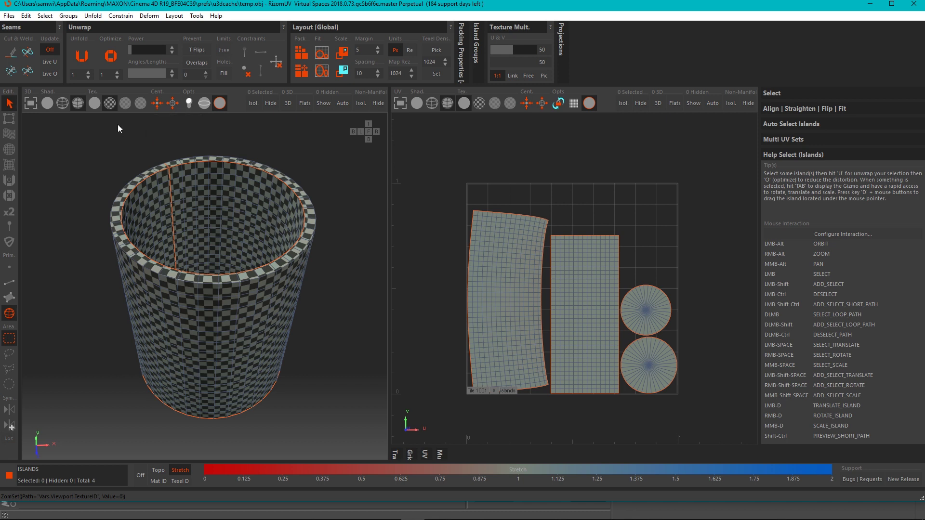
pyautogui.click(125, 103)
pyautogui.keyDown('alt'); pyautogui.moveTo(128, 161); pyautogui.dragTo(200, 332); pyautogui.keyUp('alt')
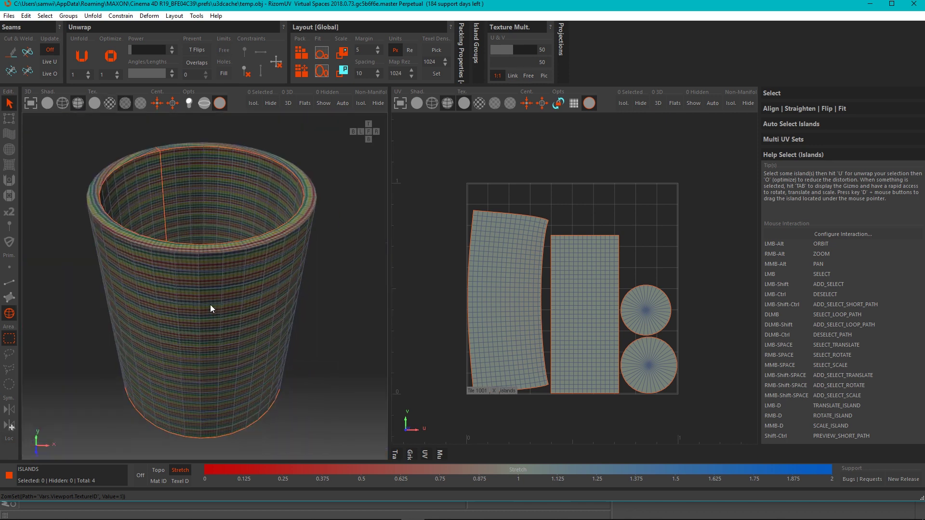
pyautogui.click(139, 104)
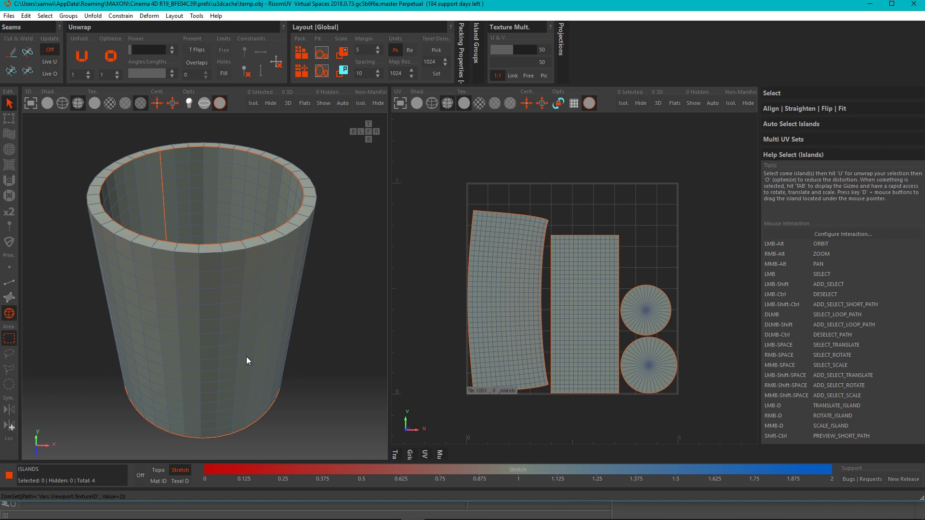
pyautogui.click(9, 15)
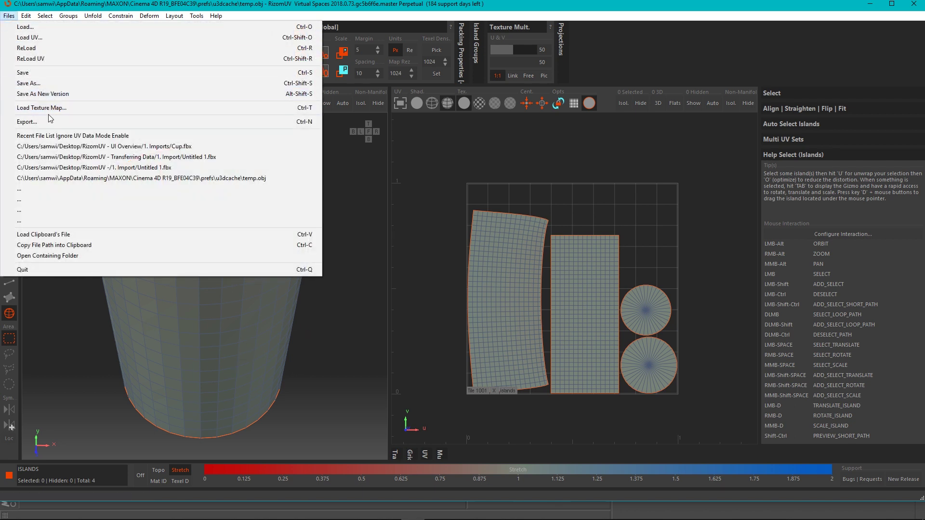
pyautogui.click(127, 117)
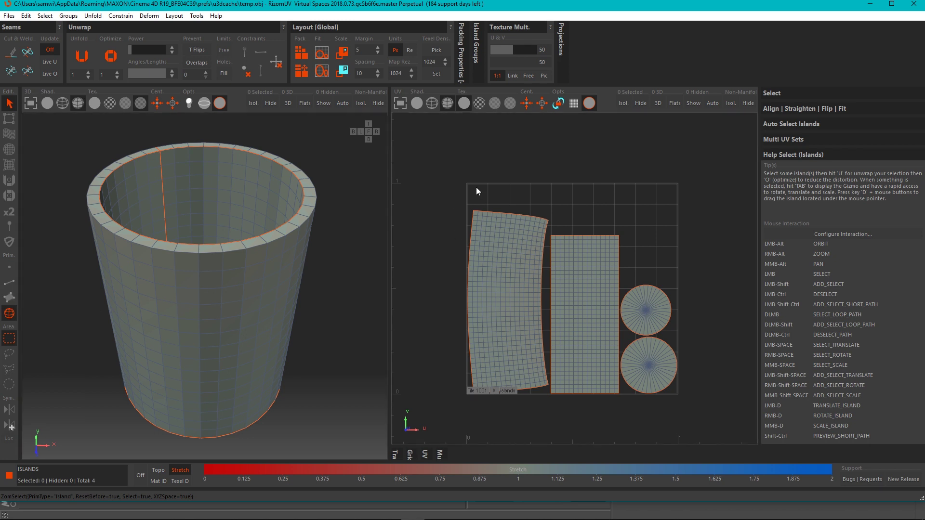
# - Centre the UV view on the selected outer wall island, and do the same with both wall islands selected
pyautogui.moveTo(449, 197); pyautogui.dragTo(516, 308)
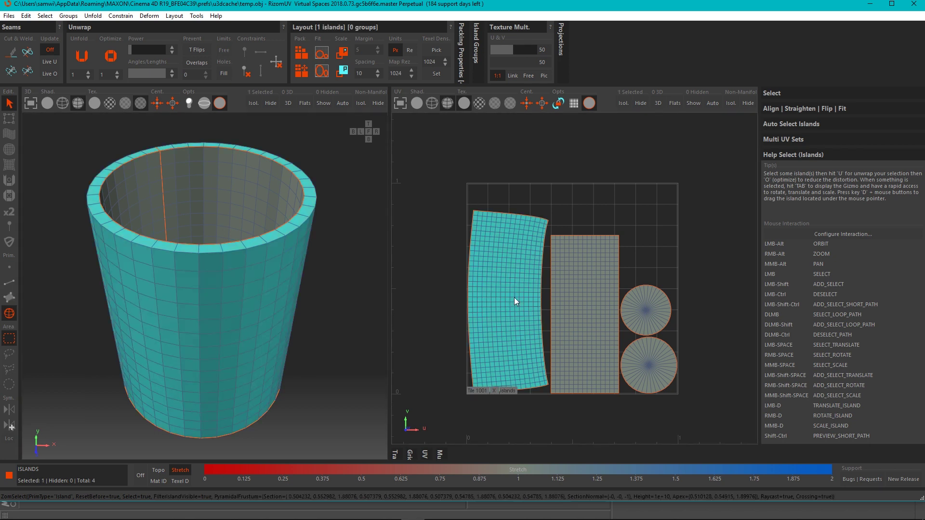
pyautogui.press('f')
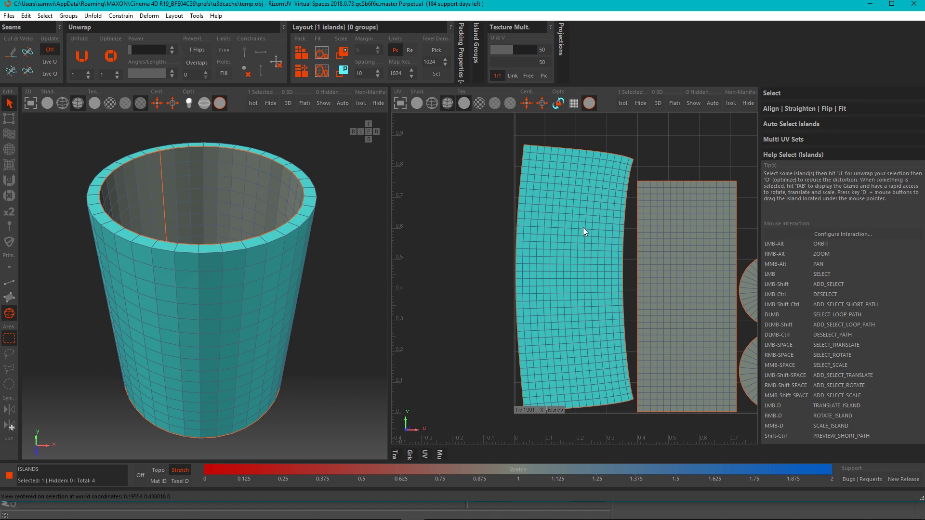
pyautogui.click(489, 227)
pyautogui.moveTo(496, 140); pyautogui.dragTo(720, 395)
pyautogui.press('f')
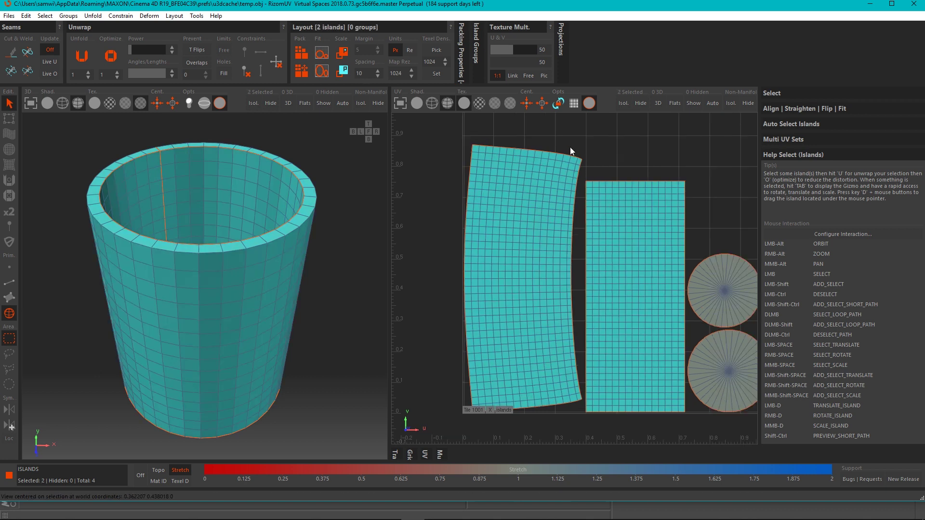
# - Clear the island selection and frame the entire UV layout, including once more from a far zoomed-out view
pyautogui.click(429, 321)
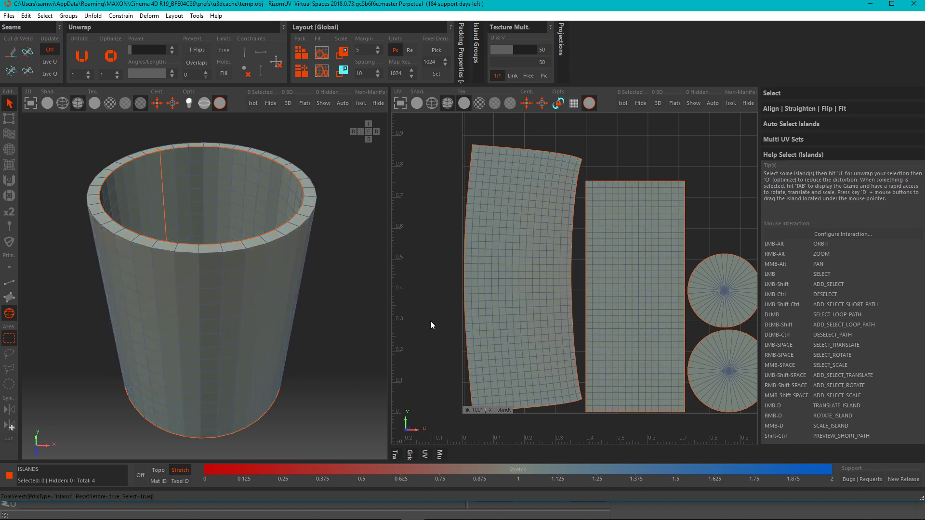
pyautogui.press('f')
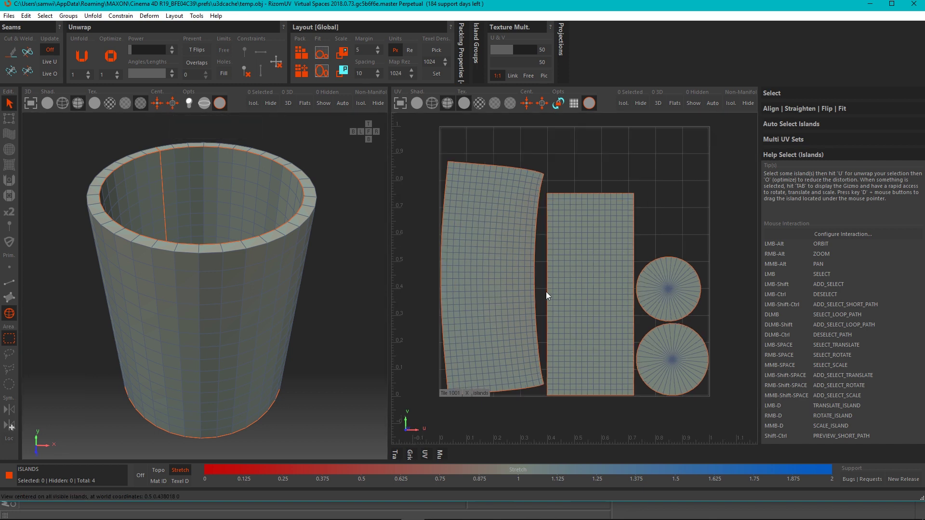
pyautogui.press('a')
pyautogui.scroll(-8, 566, 301)
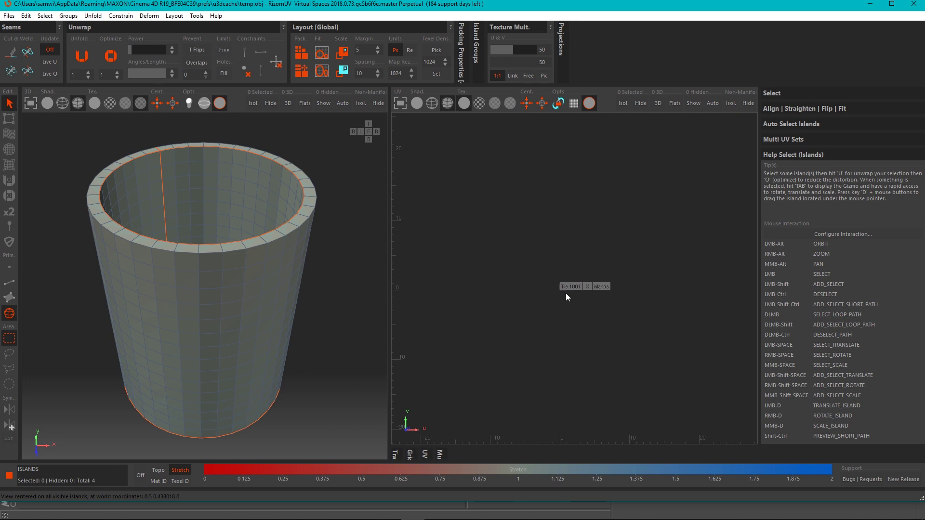
pyautogui.press('a')
pyautogui.press('f')
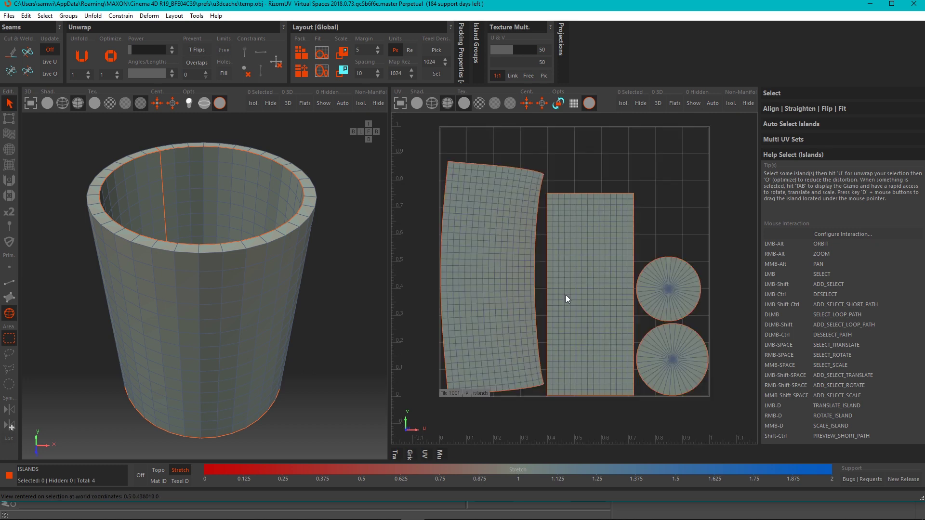
# - Compare the cup's appearance with the 3D viewport lighting disabled and enabled, leaving the lighting on
pyautogui.click(190, 102)
pyautogui.click(190, 103)
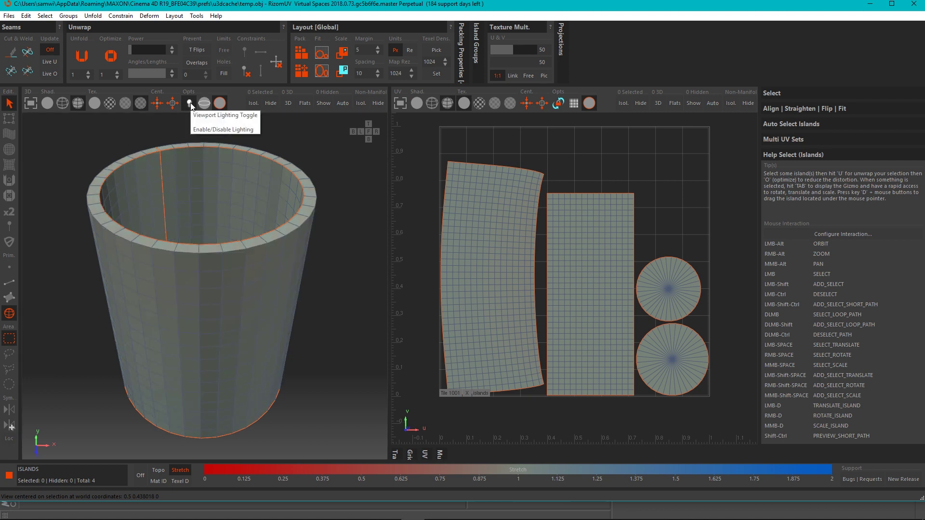
pyautogui.click(190, 102)
pyautogui.moveTo(241, 282)
pyautogui.keyDown('alt'); pyautogui.mouseDown()
pyautogui.moveTo(236, 326)
pyautogui.moveTo(233, 272)
pyautogui.mouseUp(); pyautogui.keyUp('alt')
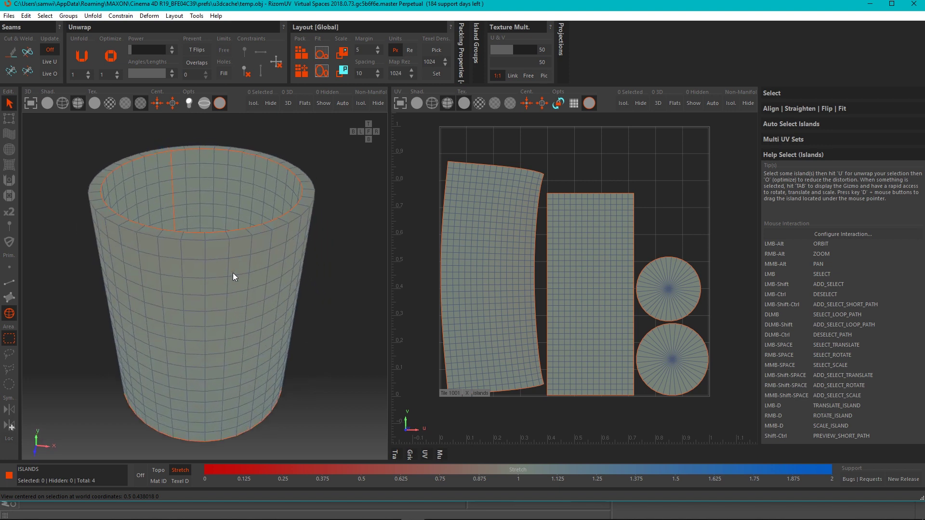
pyautogui.click(189, 102)
pyautogui.moveTo(215, 237)
pyautogui.keyDown('alt'); pyautogui.mouseDown()
pyautogui.moveTo(216, 269)
pyautogui.moveTo(226, 239)
pyautogui.moveTo(214, 247)
pyautogui.mouseUp(); pyautogui.keyUp('alt')
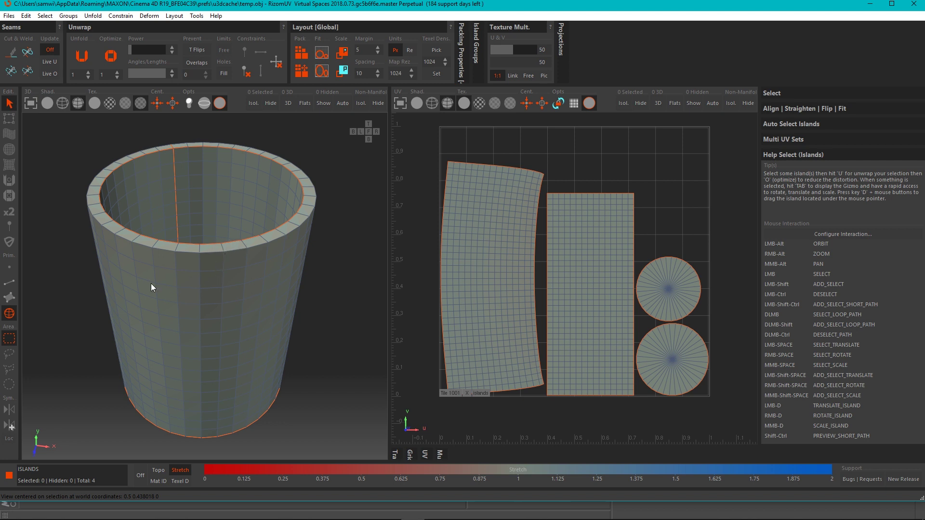
# - Area-select edges near the cup's upper rim in edge mode, compare them with see-through selection enabled and disabled, and clear the selection
pyautogui.click(10, 283)
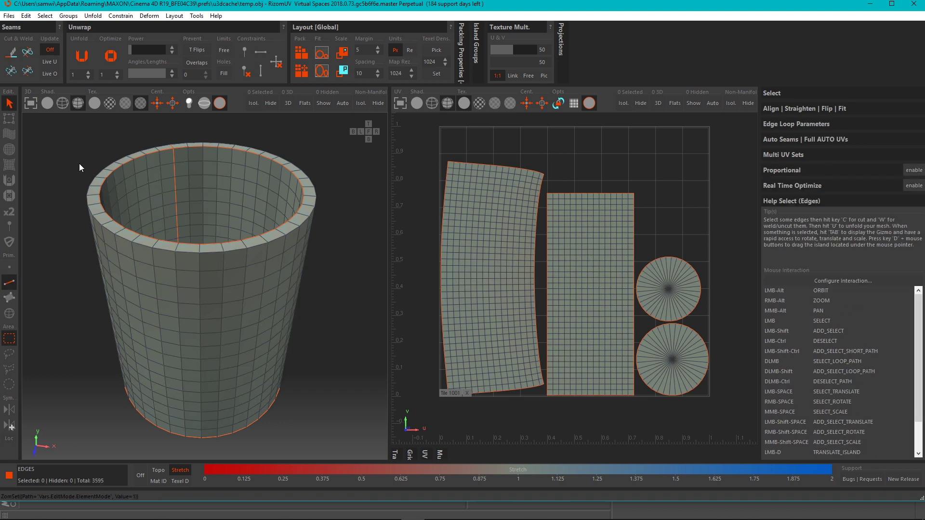
pyautogui.moveTo(80, 167); pyautogui.dragTo(140, 276)
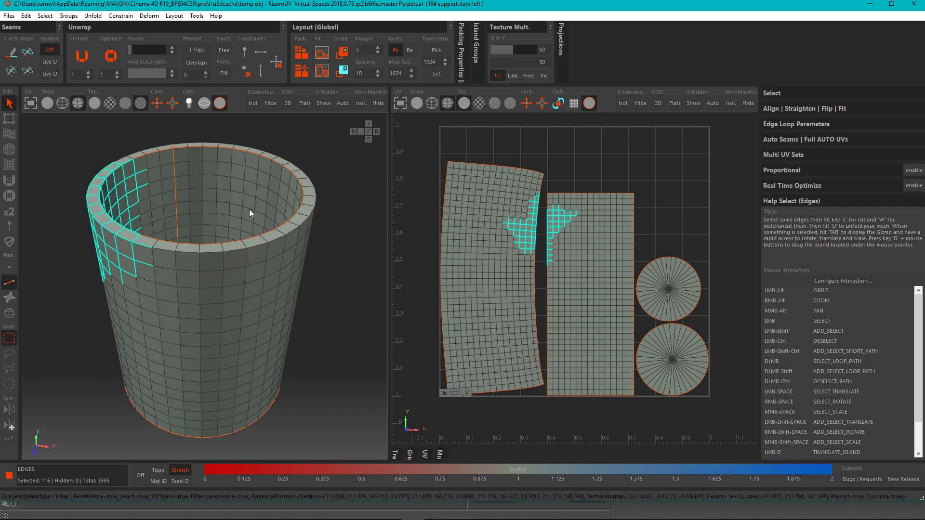
pyautogui.keyDown('alt'); pyautogui.moveTo(249, 210); pyautogui.dragTo(268, 269); pyautogui.keyUp('alt')
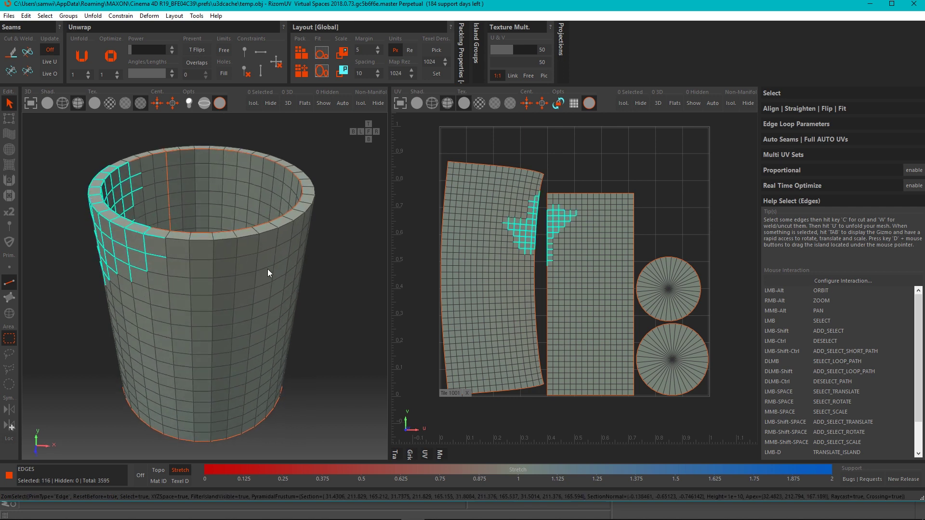
pyautogui.click(206, 103)
pyautogui.keyDown('alt'); pyautogui.moveTo(251, 227); pyautogui.dragTo(141, 185); pyautogui.keyUp('alt')
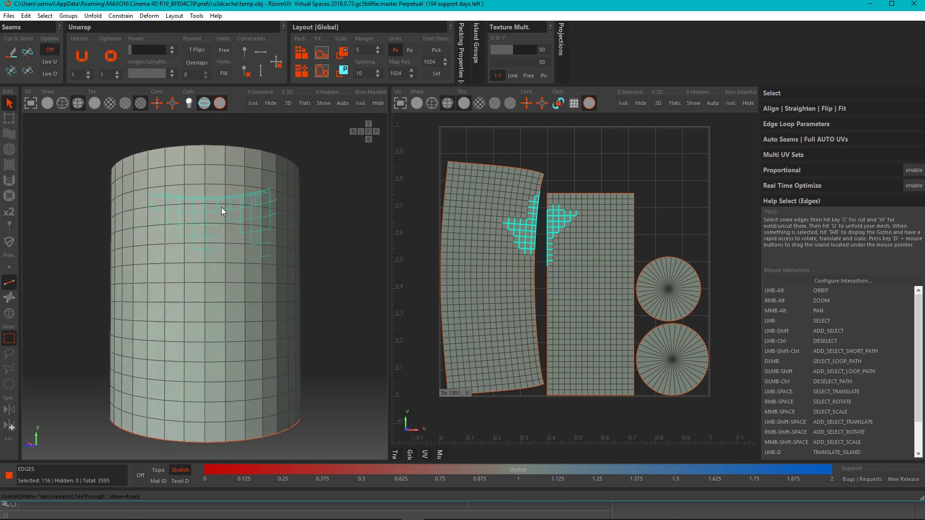
pyautogui.click(205, 103)
pyautogui.keyDown('alt'); pyautogui.moveTo(210, 231); pyautogui.dragTo(334, 317); pyautogui.keyUp('alt')
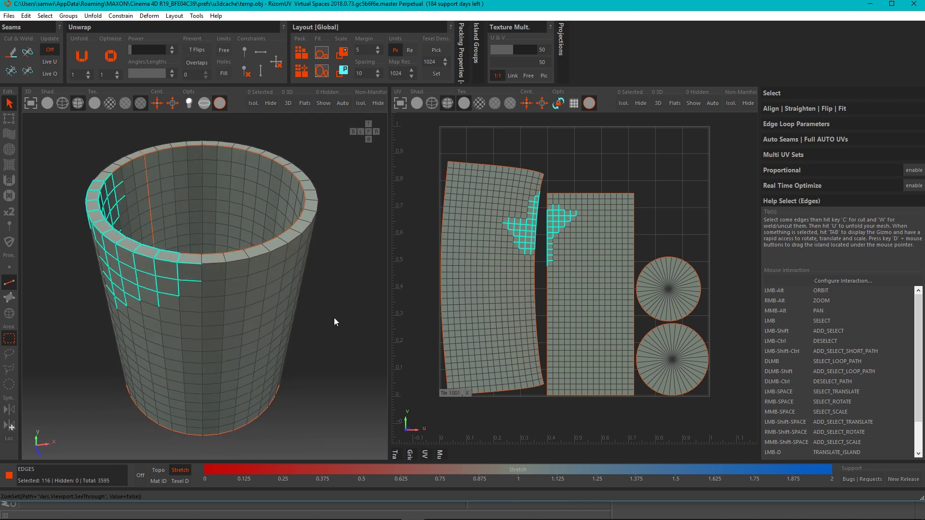
pyautogui.click(335, 321)
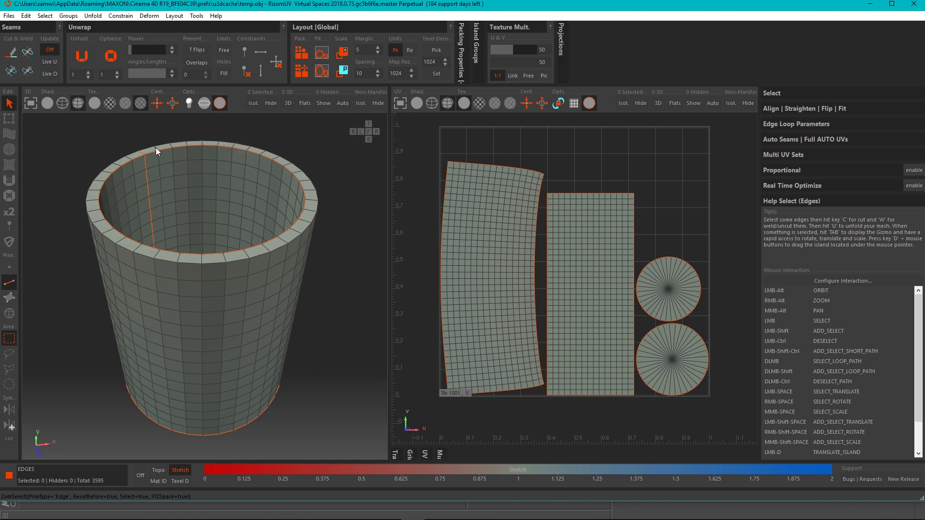
# - Compare the cup in the 3D viewport with the island border highlighting hidden and shown, leaving it shown
pyautogui.click(219, 103)
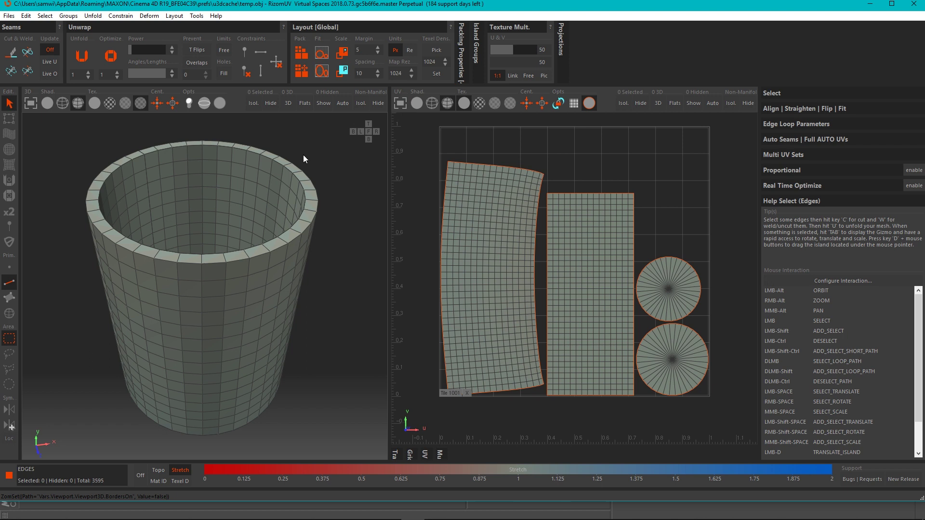
pyautogui.click(221, 103)
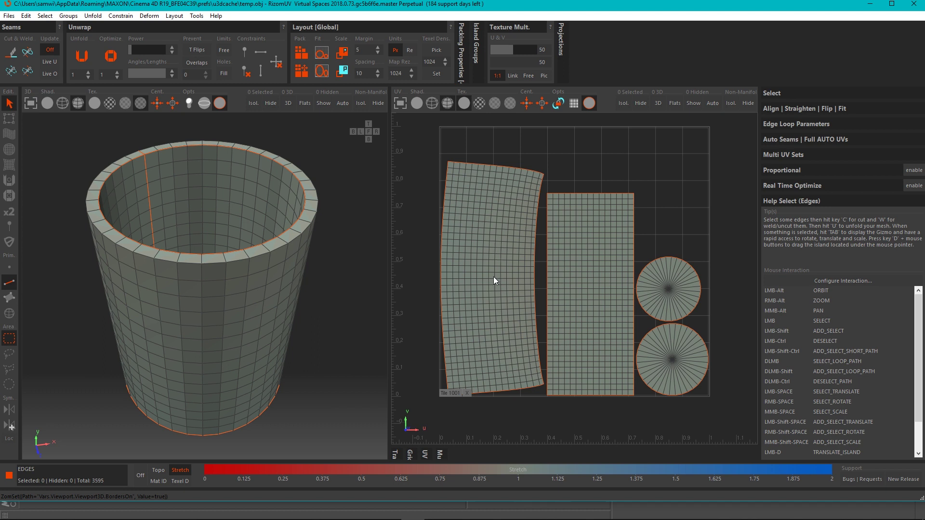
# - Isolate the outer wall, inner wall and disc islands one at a time, showing all islands again after each
pyautogui.press('i')
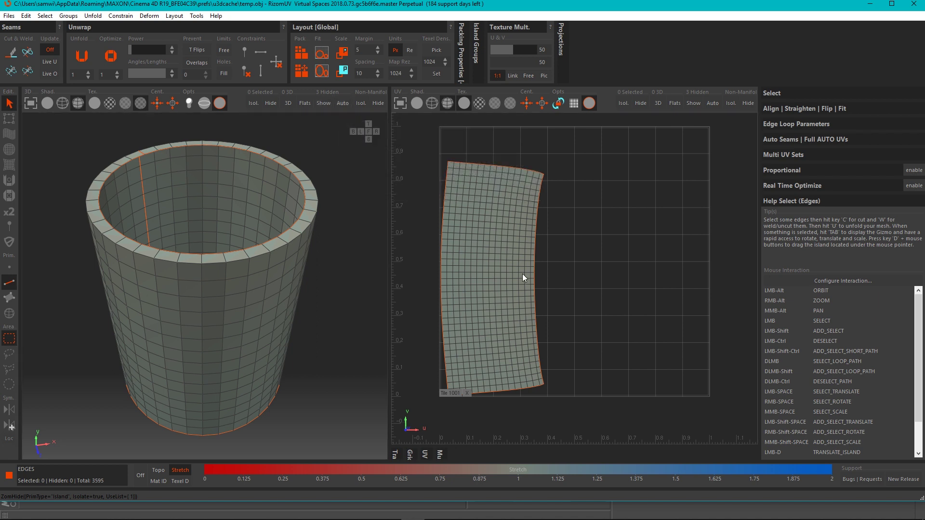
pyautogui.press('y')
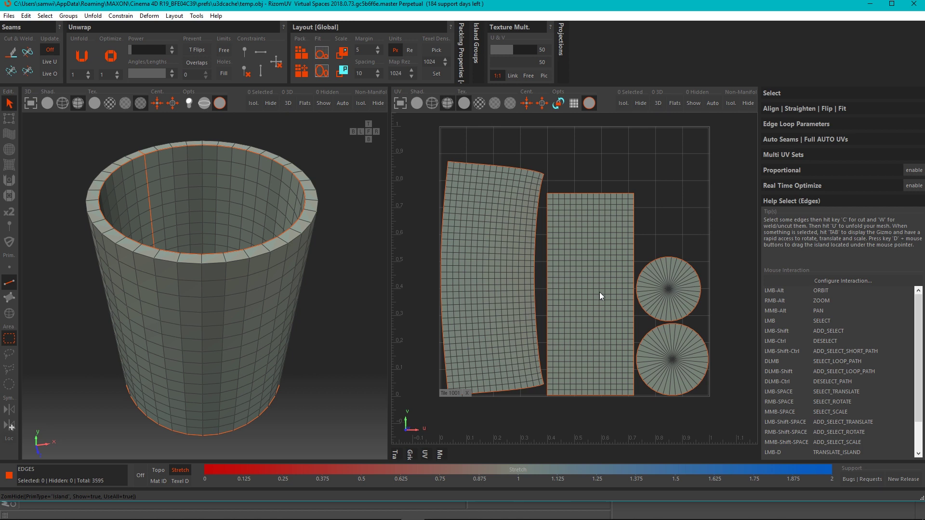
pyautogui.press('i')
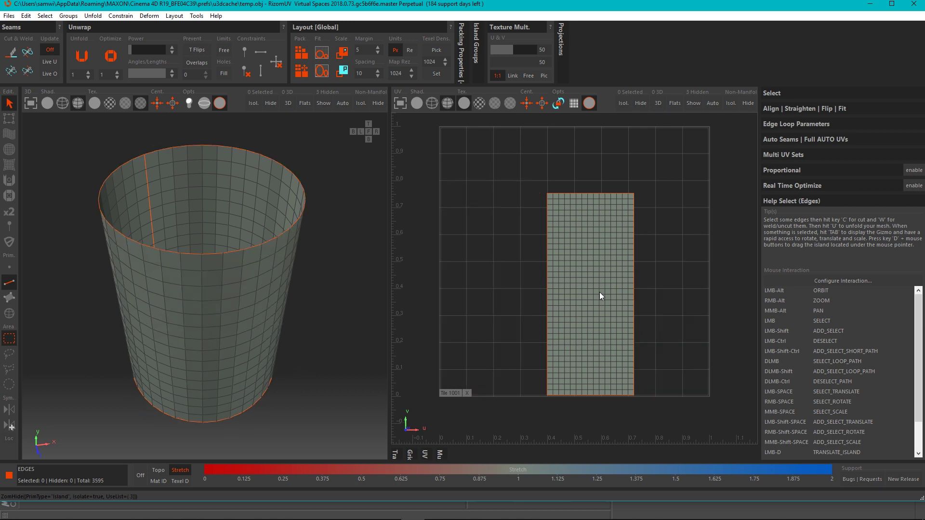
pyautogui.press('y')
pyautogui.press('i')
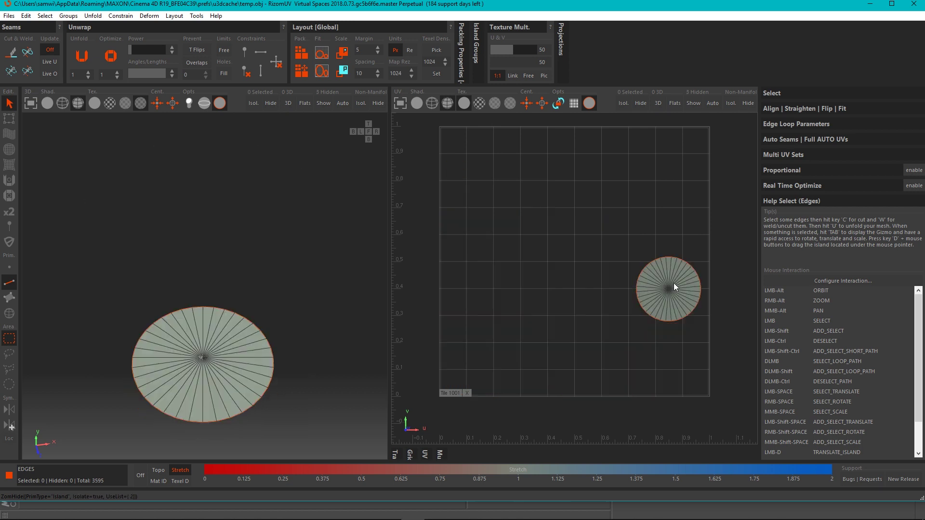
pyautogui.press('y')
pyautogui.press('i')
pyautogui.press('y')
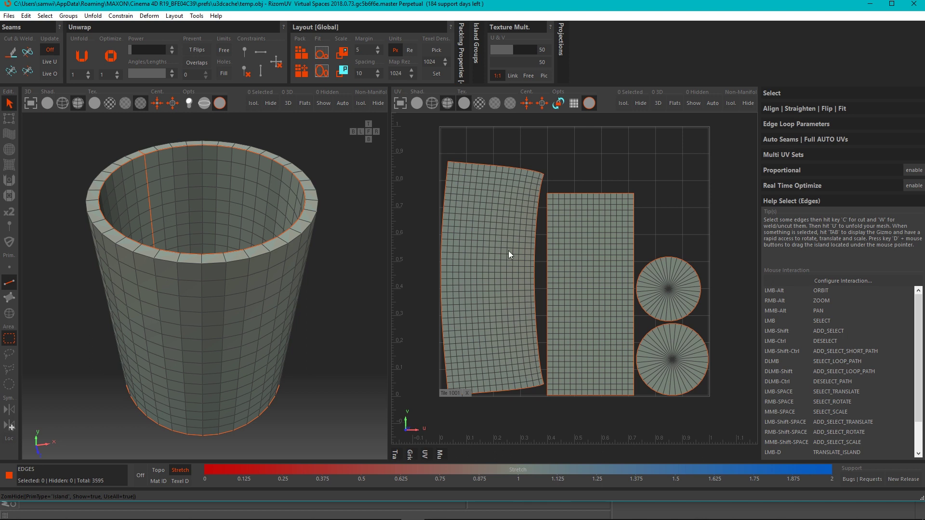
# - Hide the outer wall island and one more island in turn, showing all islands again each time
pyautogui.press('h')
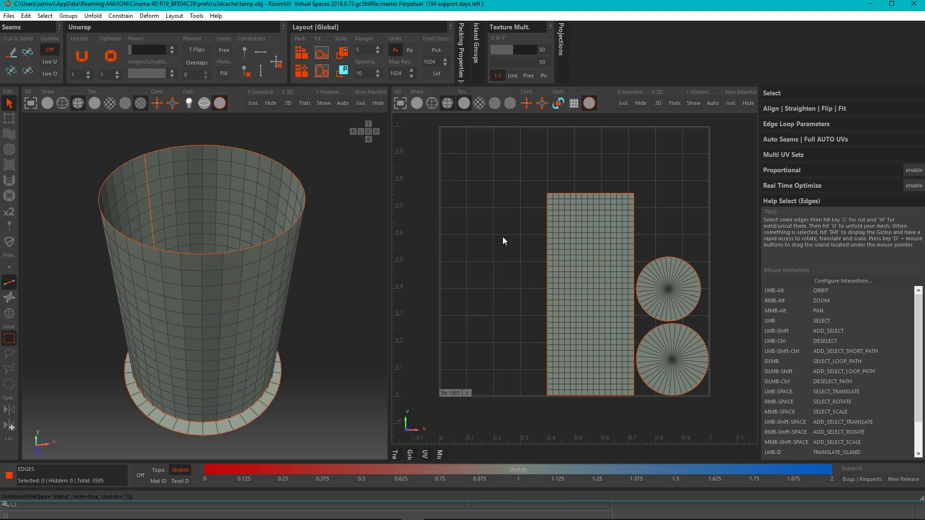
pyautogui.hotkey('shift', 'h')
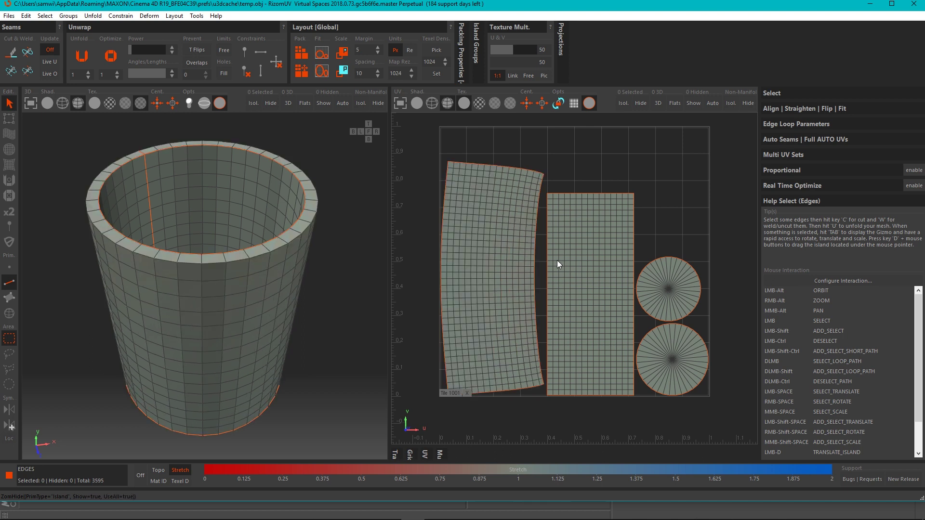
pyautogui.press('h')
pyautogui.hotkey('shift', 'h')
pyautogui.press('y')
# - Try the 3D and Flats isolation filters on the cup, restoring all hidden islands after each
pyautogui.click(288, 102)
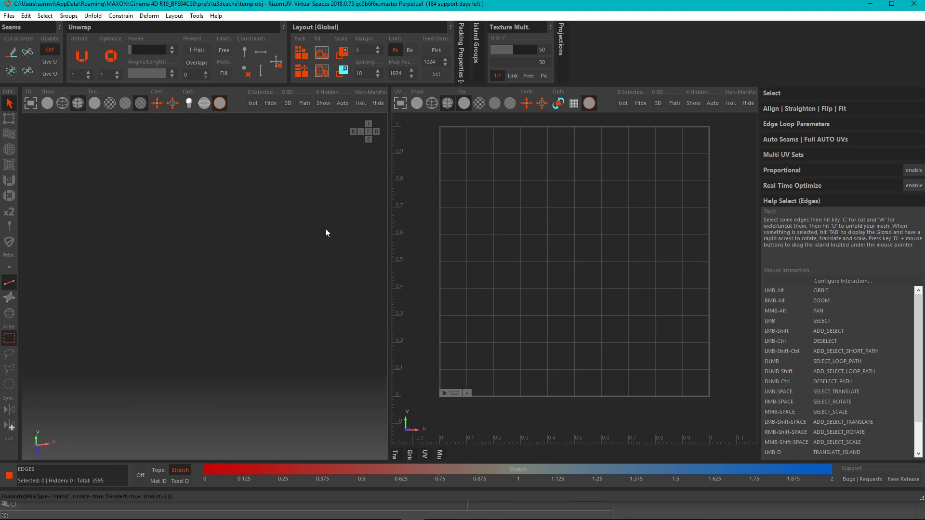
pyautogui.hotkey('shift', 'h')
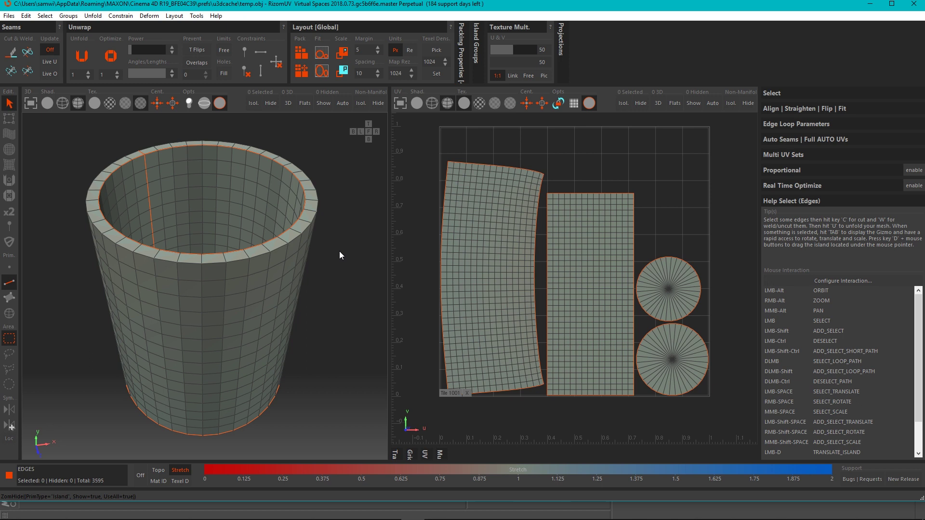
pyautogui.click(305, 103)
pyautogui.press('y')
# - Select all edges in the UV view, try to hide them while in edge mode, and dismiss the notice
pyautogui.moveTo(424, 154); pyautogui.dragTo(706, 405)
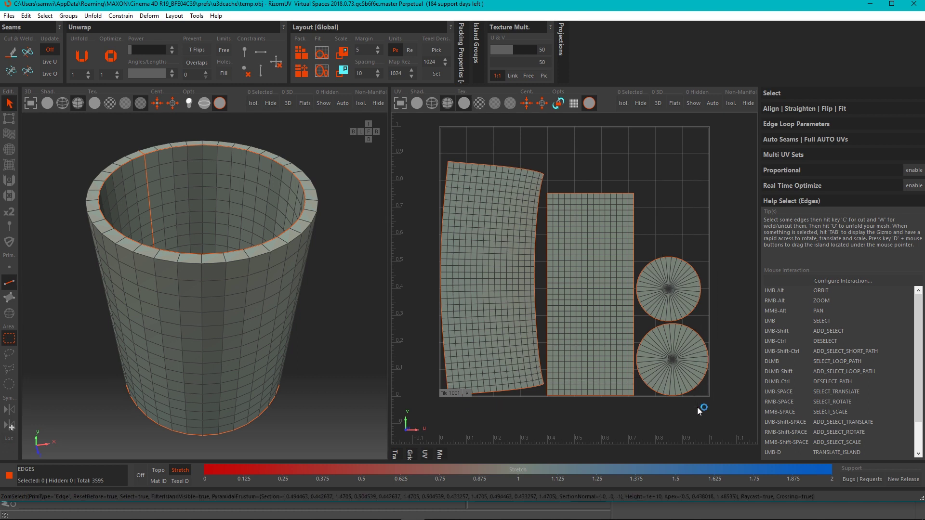
pyautogui.click(271, 103)
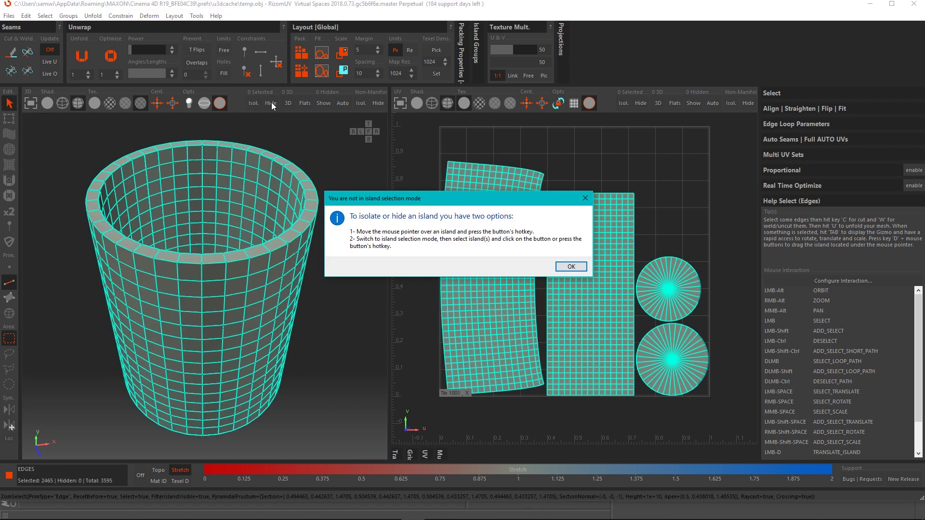
pyautogui.click(570, 267)
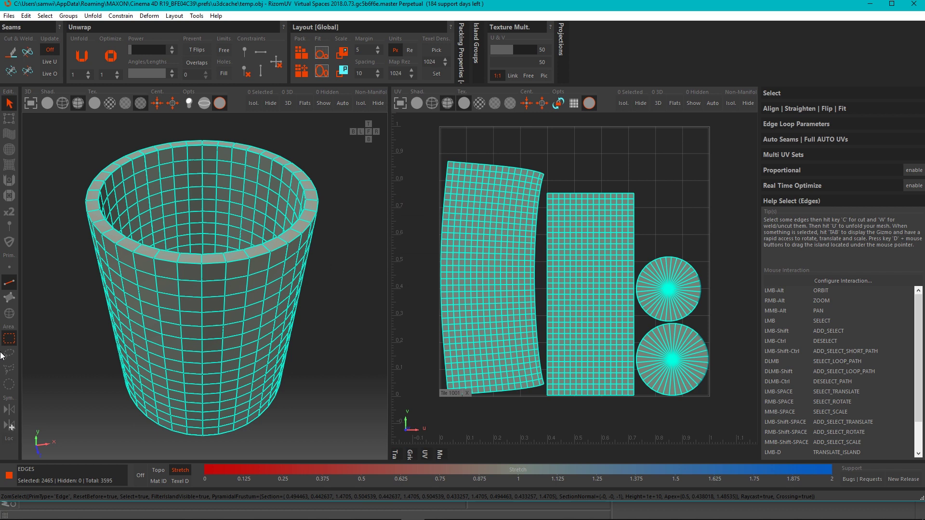
# - Hide all four islands using island selection mode, show them again and clear the selection
pyautogui.click(9, 313)
pyautogui.moveTo(433, 145); pyautogui.dragTo(631, 339)
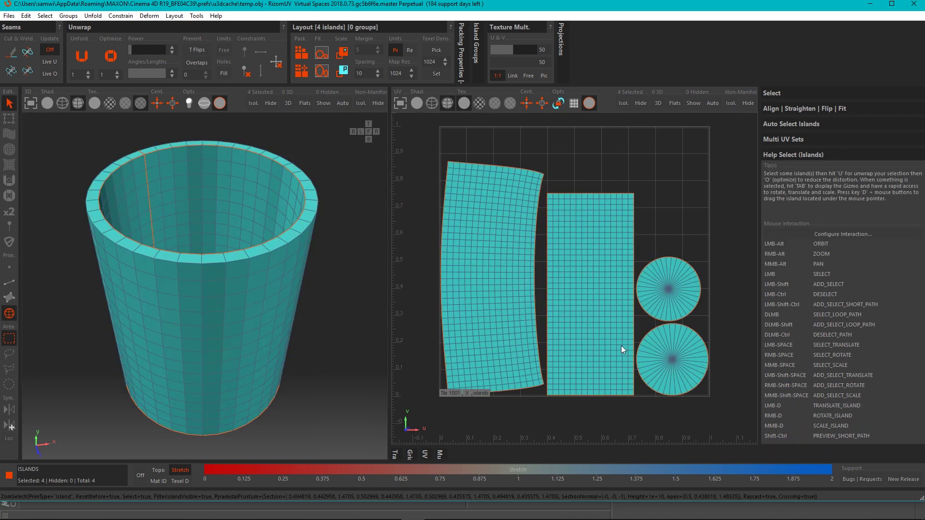
pyautogui.click(271, 103)
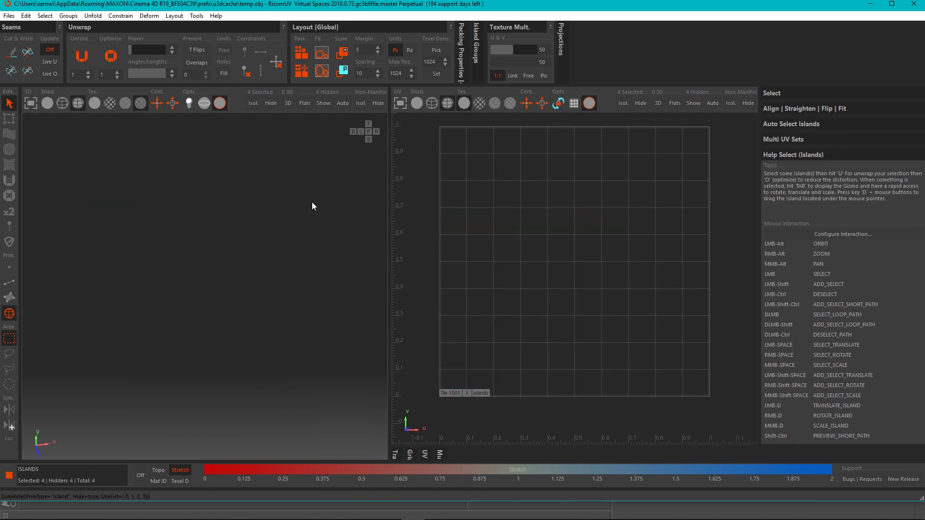
pyautogui.click(319, 103)
pyautogui.click(357, 240)
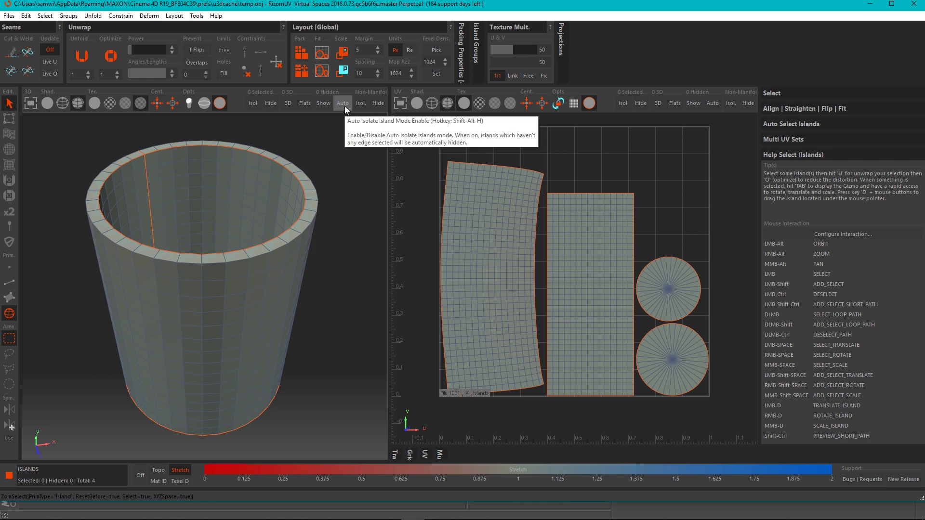
# - Enable Auto Isolate Island Mode and test it in edge mode by selecting an edge on the smaller disc and clearing the selection
pyautogui.click(345, 106)
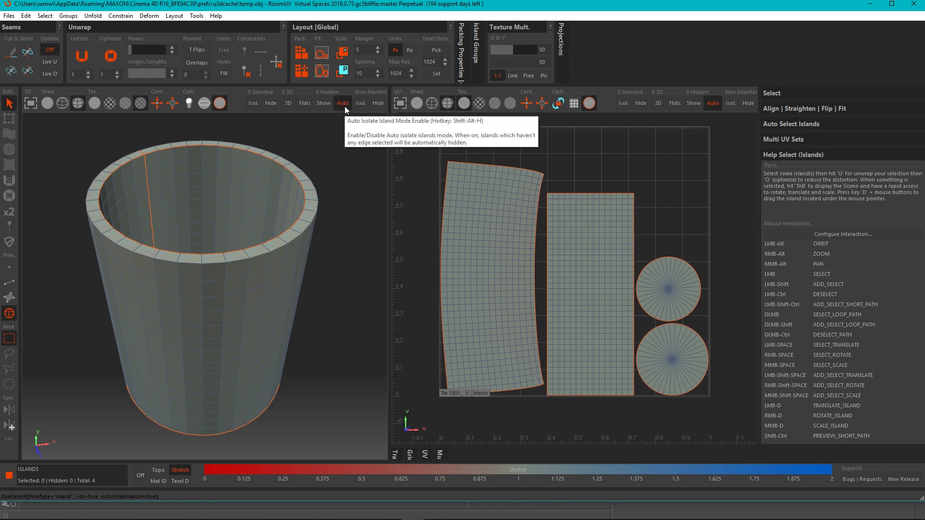
pyautogui.click(10, 283)
pyautogui.keyDown('alt'); pyautogui.moveTo(345, 377); pyautogui.dragTo(161, 339); pyautogui.keyUp('alt')
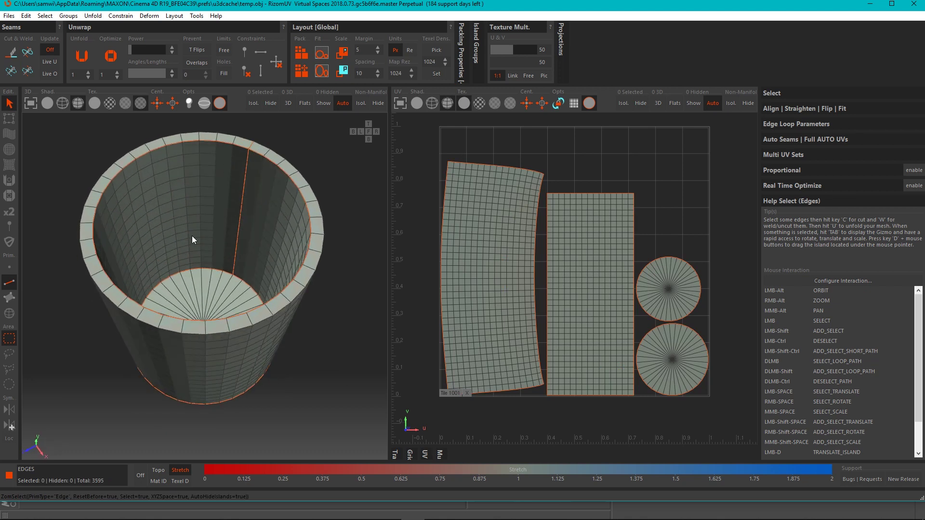
pyautogui.keyDown('alt'); pyautogui.moveTo(211, 255); pyautogui.dragTo(221, 255); pyautogui.keyUp('alt')
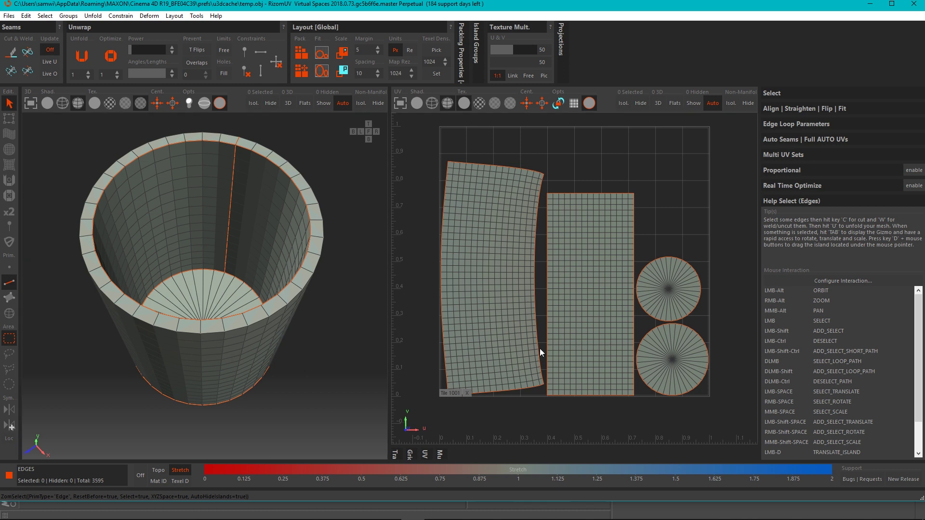
pyautogui.click(655, 308)
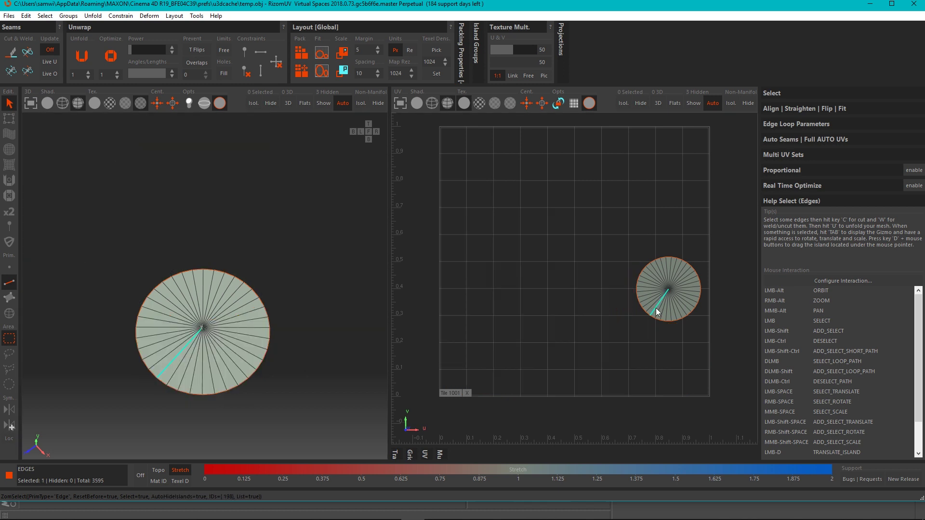
pyautogui.keyDown('alt'); pyautogui.moveTo(235, 386); pyautogui.dragTo(206, 338); pyautogui.keyUp('alt')
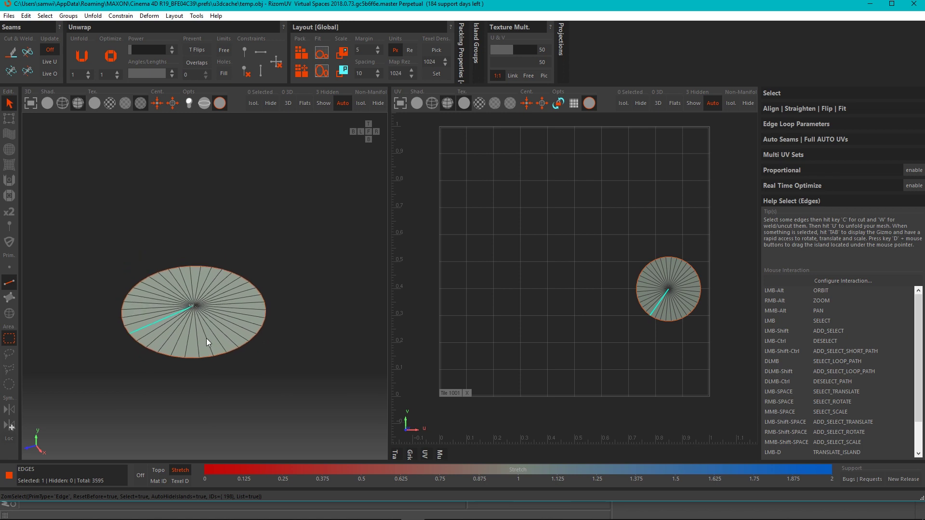
pyautogui.click(365, 337)
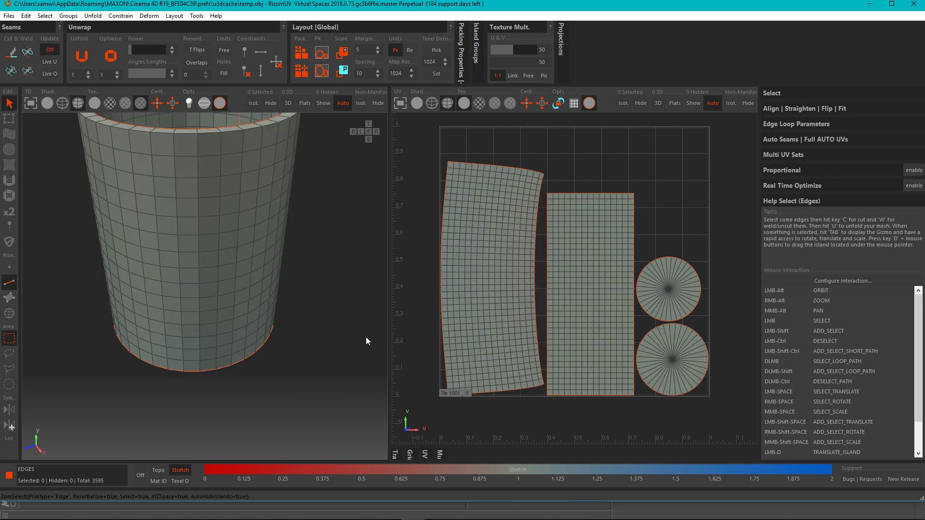
# - Test automatic isolation on the outer and inner wall islands by selecting one edge on each, clearing the selection after each
pyautogui.click(494, 291)
pyautogui.keyDown('alt'); pyautogui.moveTo(238, 239); pyautogui.dragTo(248, 276); pyautogui.keyUp('alt')
pyautogui.click(335, 317)
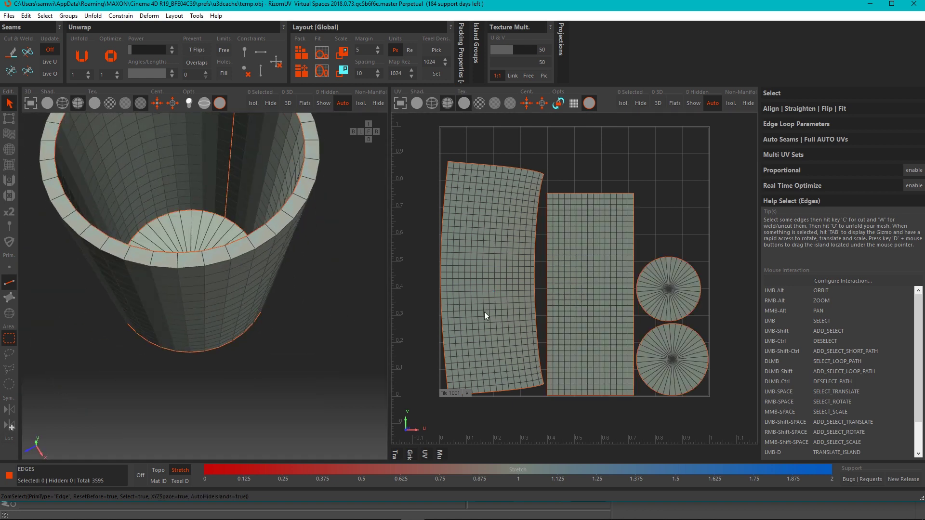
pyautogui.click(613, 288)
pyautogui.keyDown('alt'); pyautogui.moveTo(109, 302); pyautogui.dragTo(240, 303); pyautogui.keyUp('alt')
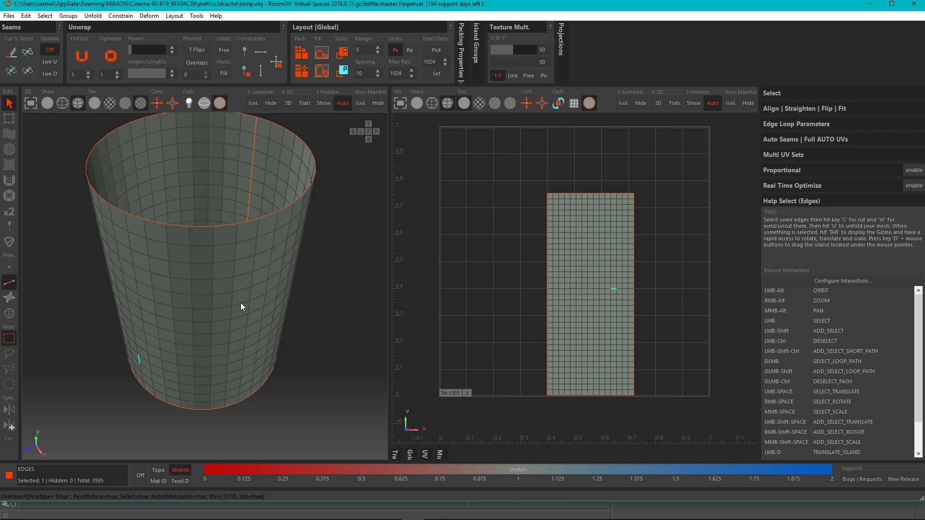
pyautogui.click(341, 296)
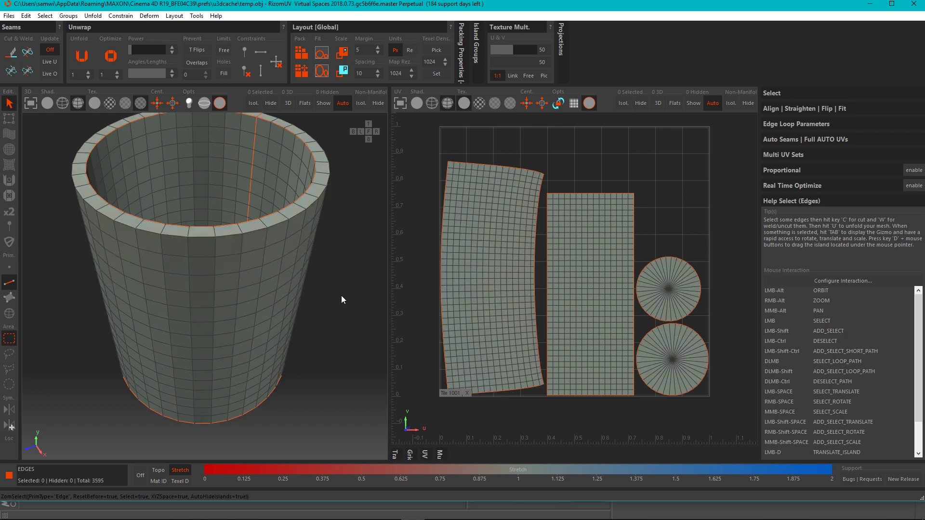
pyautogui.keyDown('alt'); pyautogui.moveTo(361, 137); pyautogui.dragTo(353, 166, button='middle'); pyautogui.keyUp('alt')
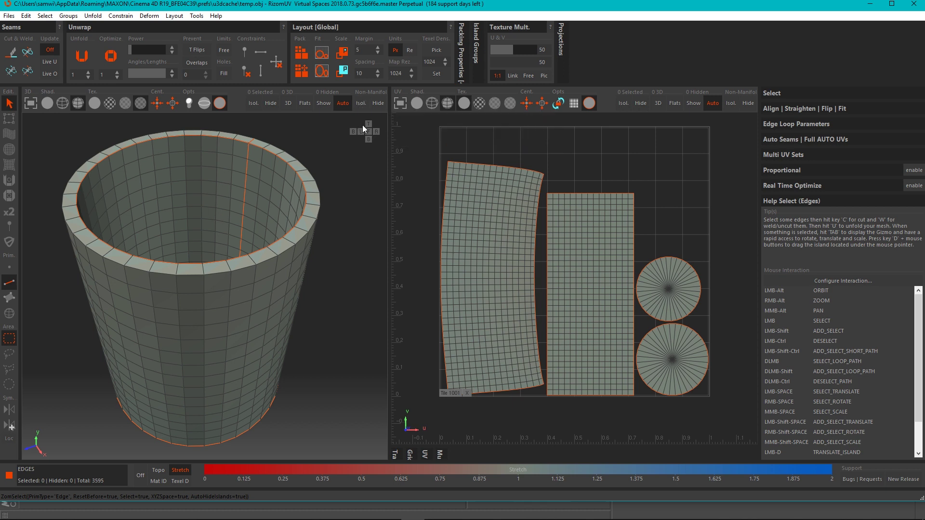
pyautogui.scroll(-2, 249, 307)
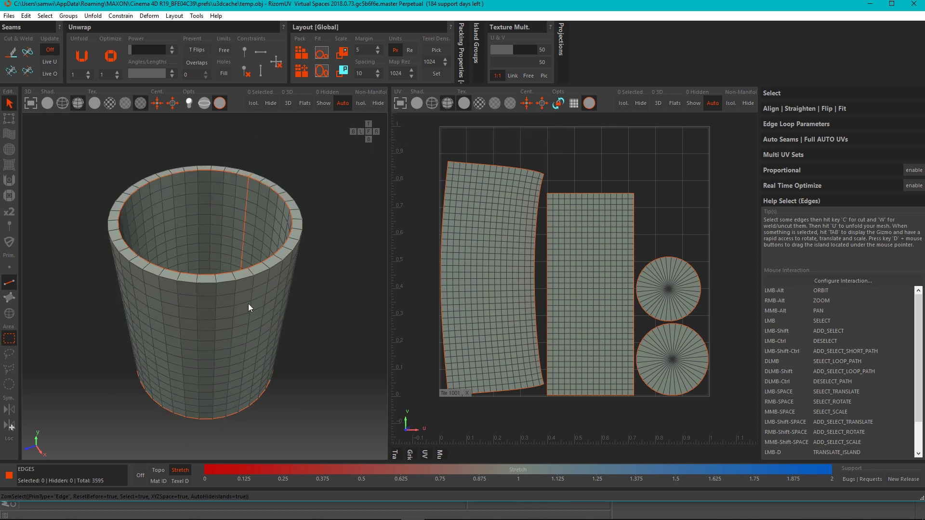
pyautogui.keyDown('alt'); pyautogui.moveTo(244, 296); pyautogui.dragTo(244, 309); pyautogui.keyUp('alt')
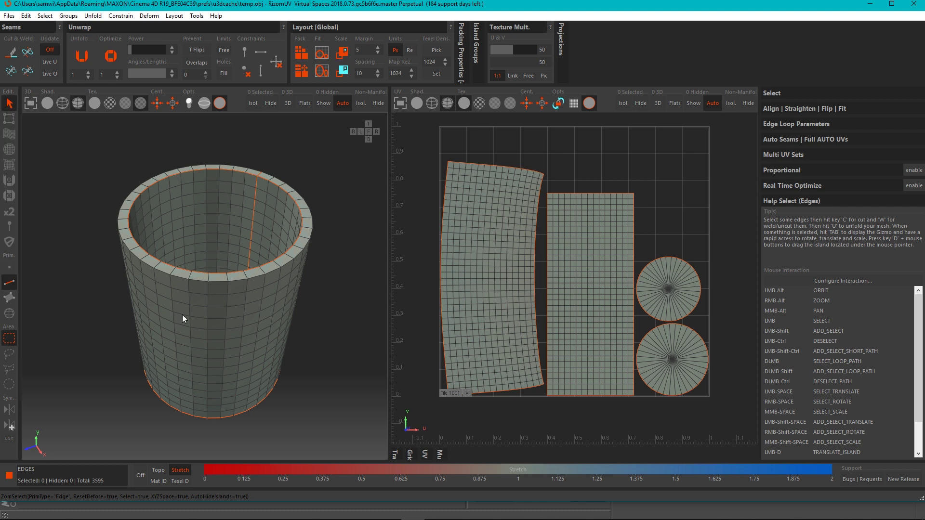
# - Activate the Drag brush and set its radius to 0.22
pyautogui.click(12, 137)
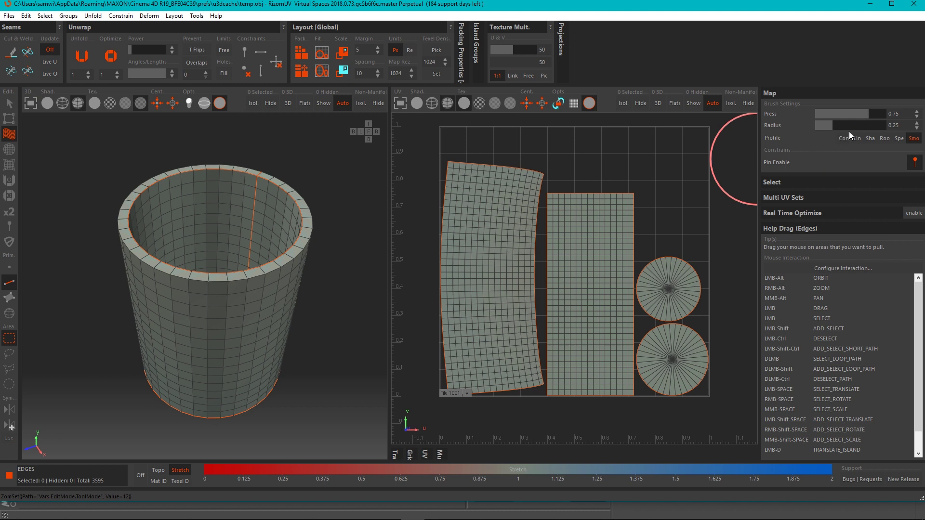
pyautogui.click(828, 126)
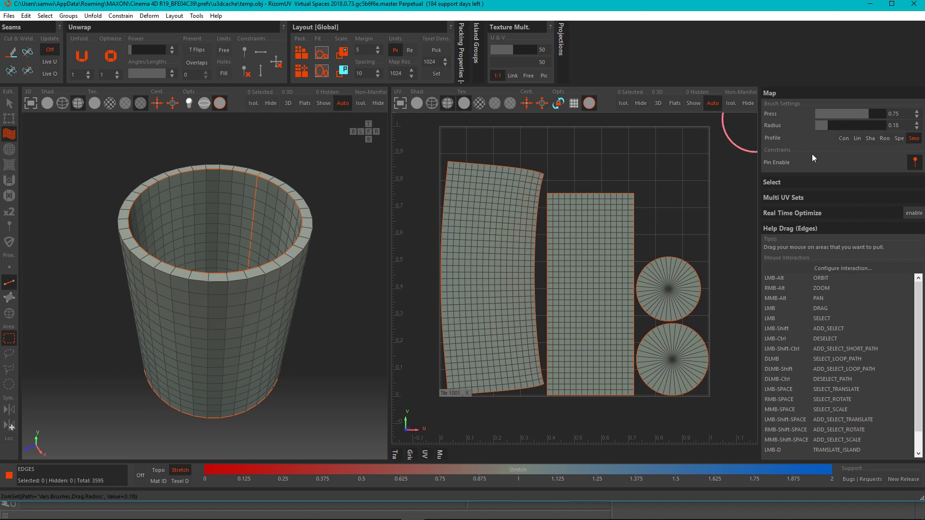
pyautogui.click(831, 125)
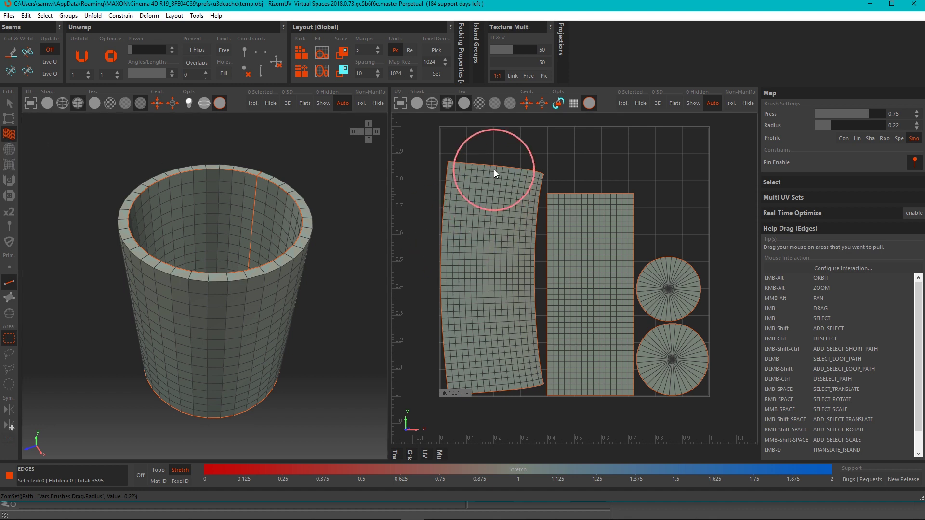
# - Pull the upper ends of both wall islands outward with the Drag brush, and undo the deformations
pyautogui.moveTo(470, 189)
pyautogui.mouseDown()
pyautogui.moveTo(484, 156)
pyautogui.moveTo(485, 170)
pyautogui.moveTo(521, 184)
pyautogui.moveTo(557, 157)
pyautogui.mouseUp()
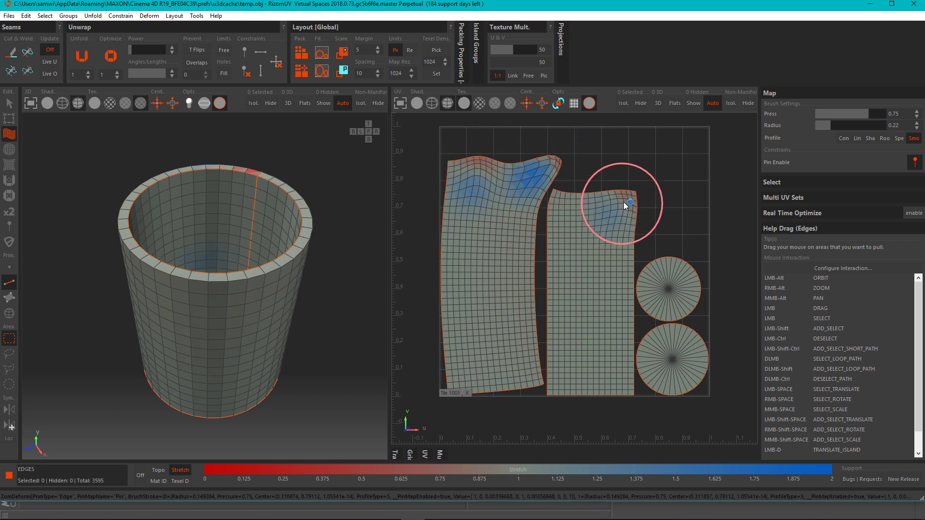
pyautogui.moveTo(623, 201); pyautogui.dragTo(653, 175)
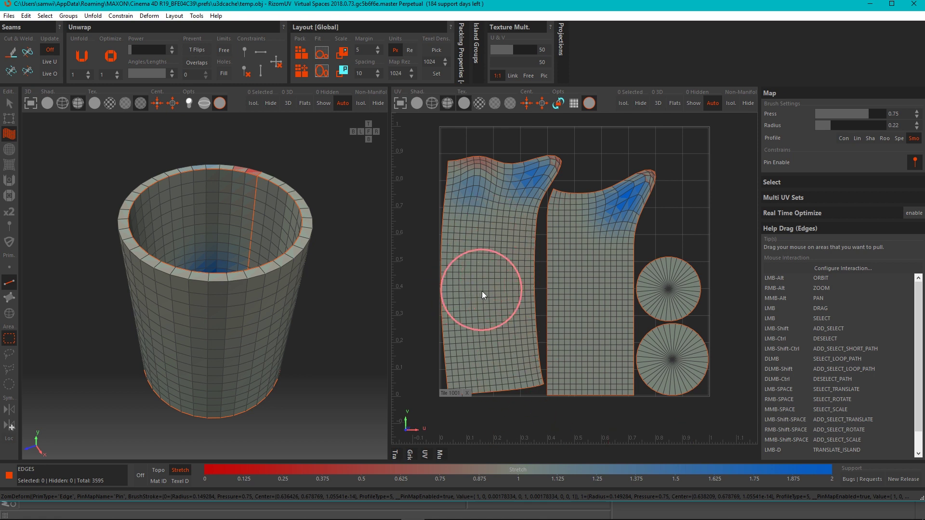
pyautogui.hotkey('ctrl', 'z')
pyautogui.hotkey('ctrl', 'z')
pyautogui.hotkey('ctrl', 'z')
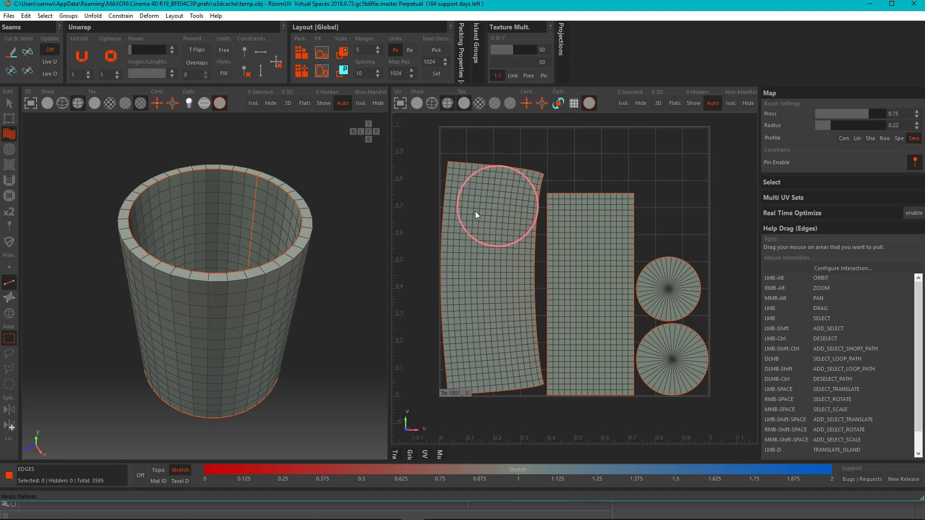
# - Try the Drag brush on the middle and upper edge of the inner wall island, and undo both strokes
pyautogui.moveTo(587, 275); pyautogui.dragTo(623, 240)
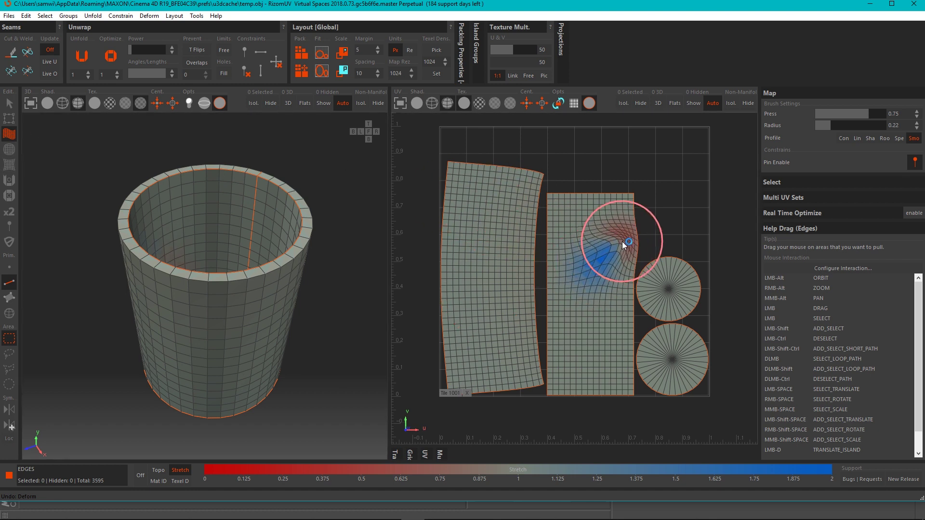
pyautogui.moveTo(583, 207); pyautogui.dragTo(636, 171)
pyautogui.hotkey('ctrl', 'z')
pyautogui.hotkey('ctrl', 'z')
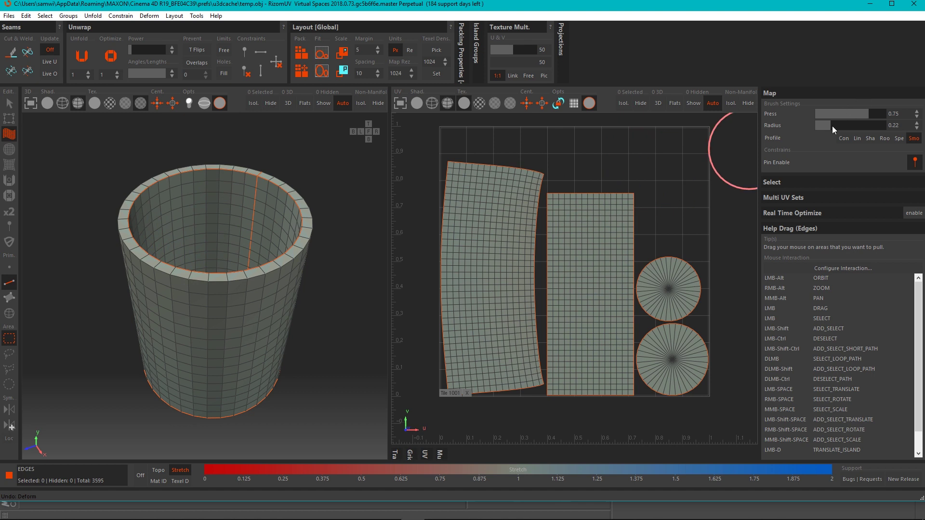
# - Set the Drag brush radius to 0.52, pull the inner wall island toward the discs, and undo the stroke
pyautogui.moveTo(831, 126); pyautogui.dragTo(851, 125)
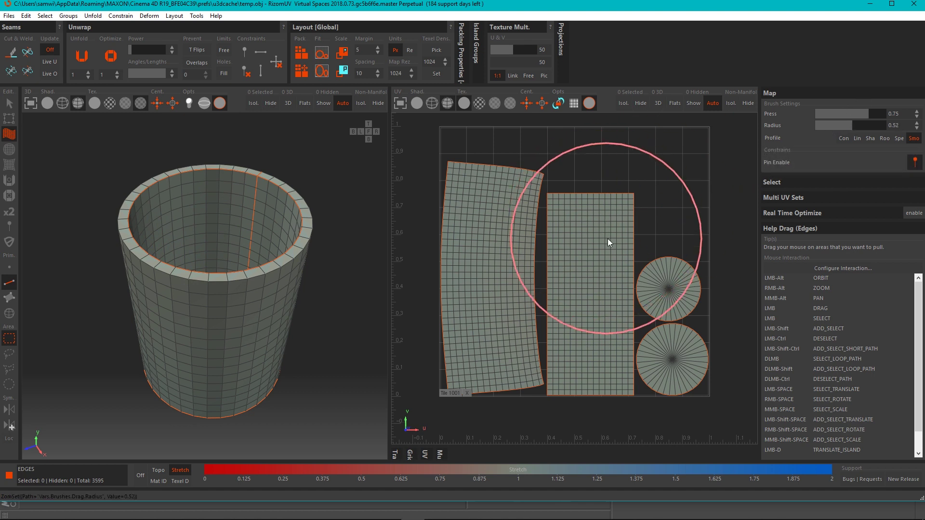
pyautogui.moveTo(608, 239)
pyautogui.mouseDown()
pyautogui.moveTo(663, 184)
pyautogui.moveTo(643, 256)
pyautogui.moveTo(677, 323)
pyautogui.moveTo(704, 305)
pyautogui.moveTo(675, 324)
pyautogui.mouseUp()
pyautogui.hotkey('ctrl', 'z')
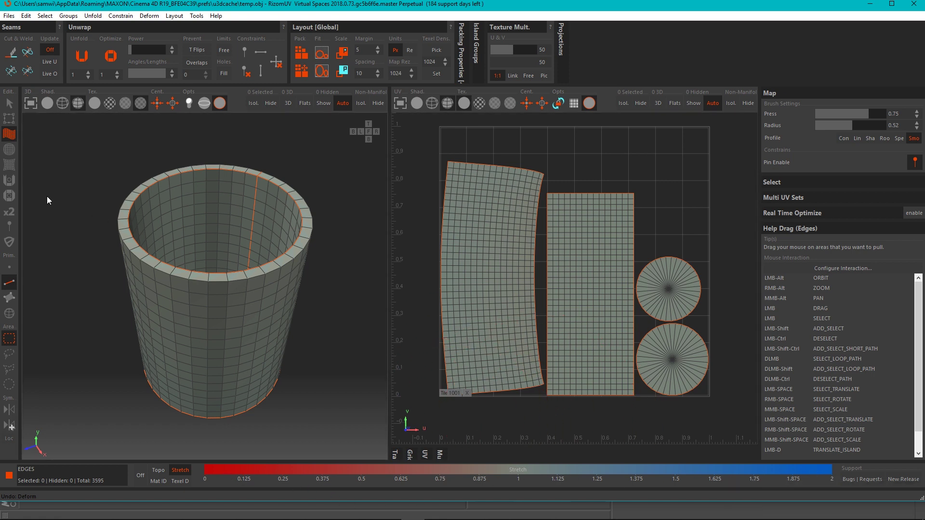
# - Enlarge the upper area of the outer wall island and the upper corner of the inner wall island with the Spread brush
pyautogui.click(9, 148)
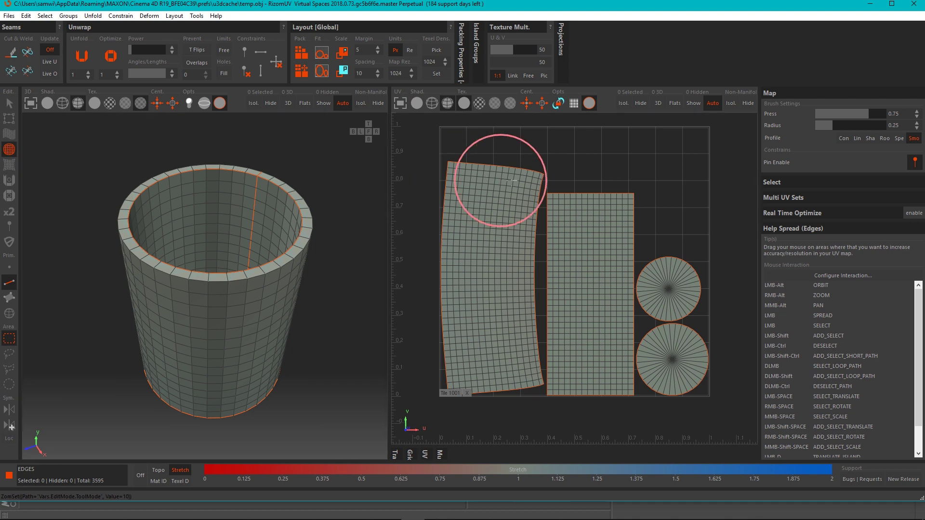
pyautogui.moveTo(475, 202); pyautogui.dragTo(483, 200)
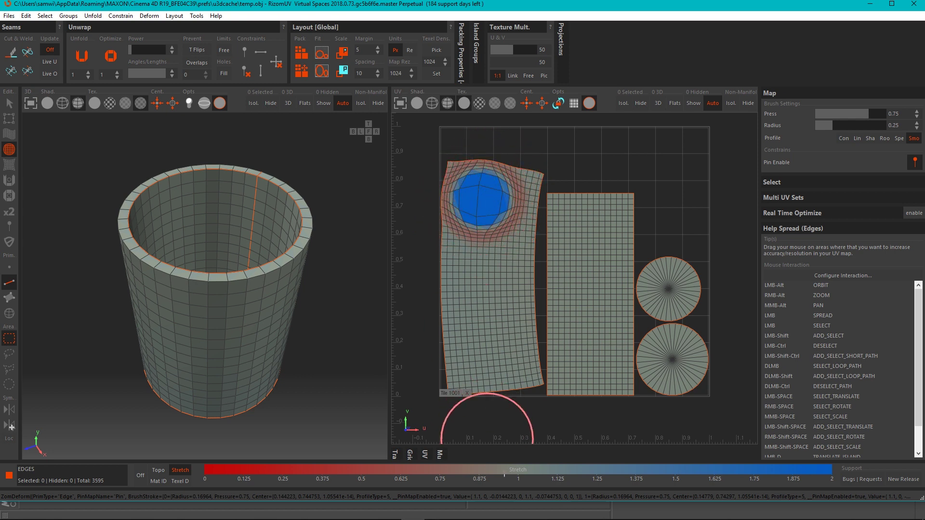
pyautogui.click(618, 217)
pyautogui.moveTo(618, 217)
pyautogui.mouseDown()
pyautogui.moveTo(605, 212)
pyautogui.moveTo(636, 189)
pyautogui.mouseUp()
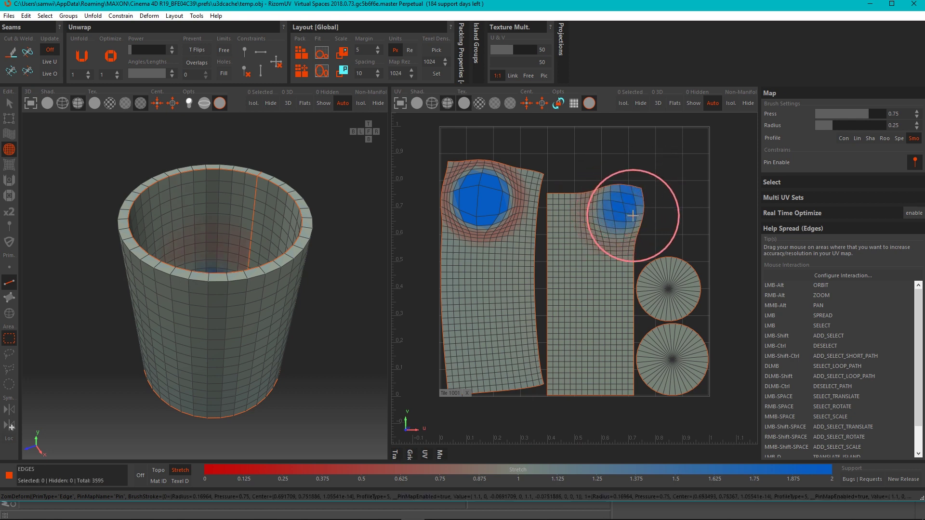
pyautogui.moveTo(637, 225); pyautogui.dragTo(612, 197)
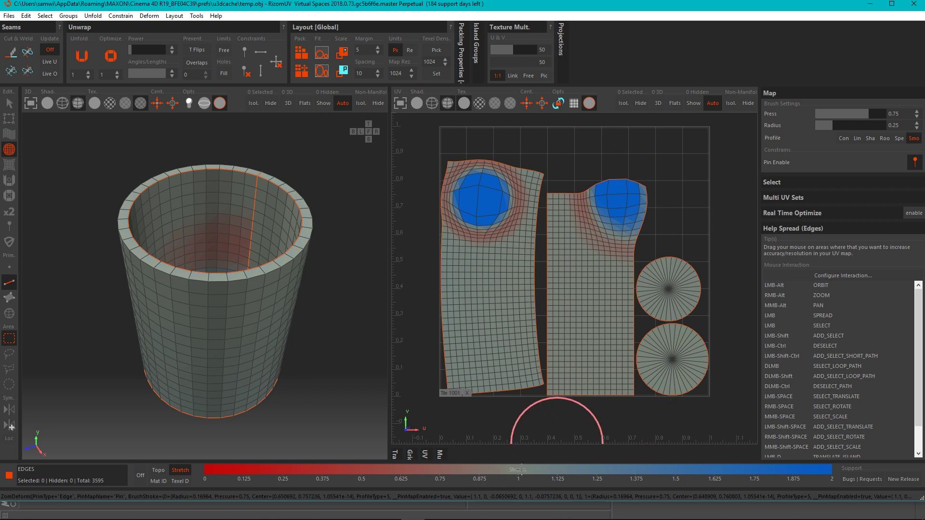
# - Contract the middle of the outer wall island with the Pinch brush, and run Unfold on the islands
pyautogui.click(9, 164)
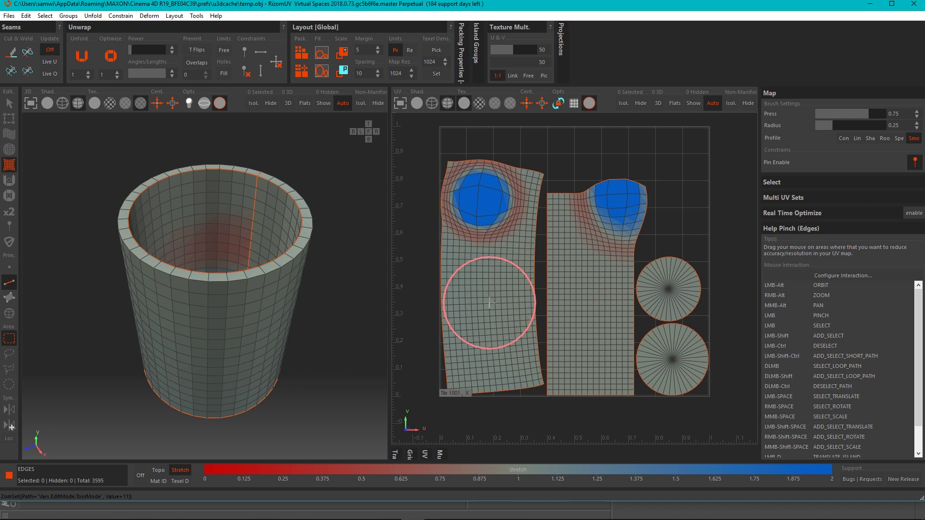
pyautogui.moveTo(489, 303); pyautogui.dragTo(498, 323)
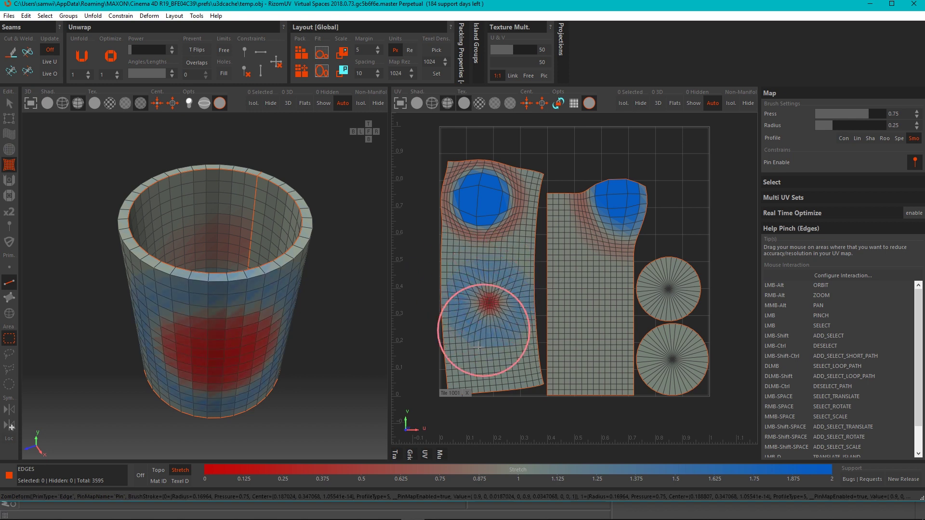
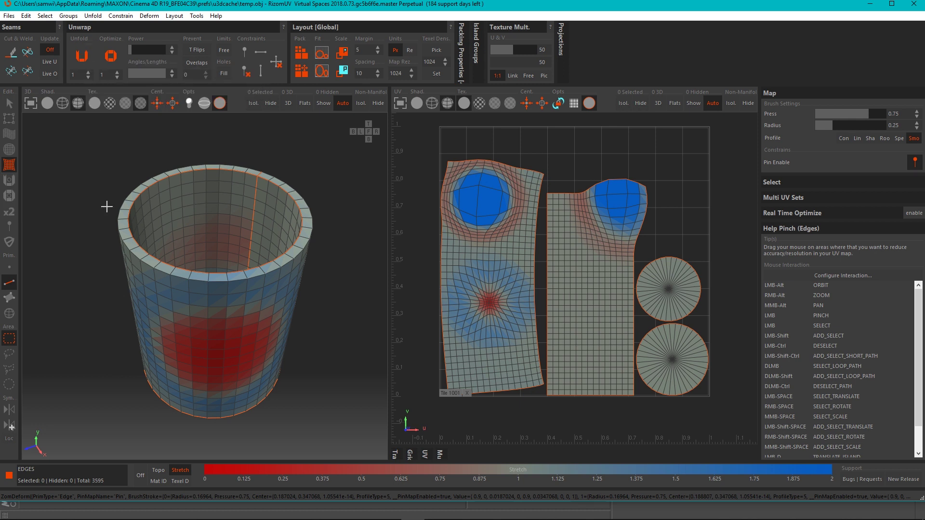
pyautogui.press('u')
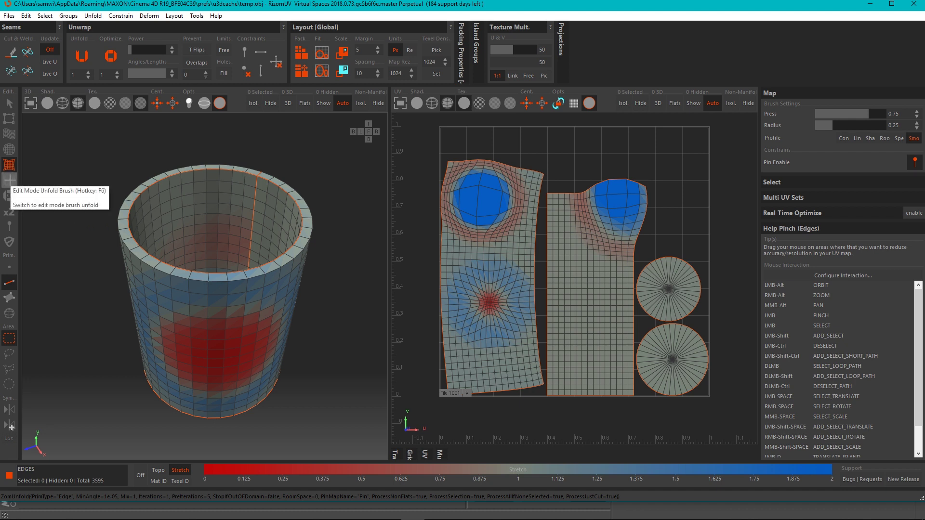
# - Paint over the distorted areas of the wall islands with the Unfold brush, and repack the islands
pyautogui.click(10, 180)
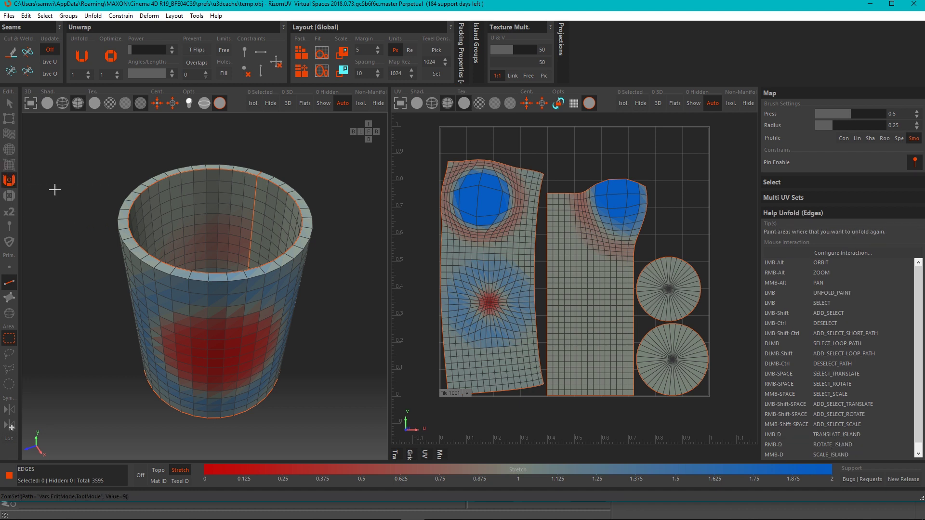
pyautogui.click(486, 201)
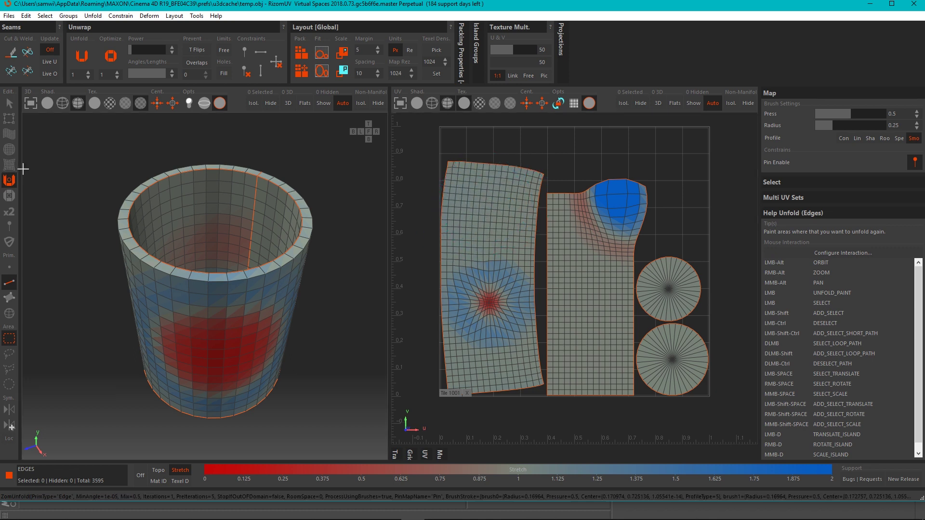
pyautogui.moveTo(464, 204)
pyautogui.mouseDown()
pyautogui.moveTo(469, 291)
pyautogui.moveTo(511, 332)
pyautogui.moveTo(513, 232)
pyautogui.moveTo(604, 218)
pyautogui.moveTo(626, 202)
pyautogui.moveTo(556, 237)
pyautogui.moveTo(563, 234)
pyautogui.moveTo(593, 359)
pyautogui.moveTo(536, 229)
pyautogui.moveTo(471, 257)
pyautogui.moveTo(467, 302)
pyautogui.moveTo(450, 302)
pyautogui.moveTo(439, 182)
pyautogui.moveTo(540, 284)
pyautogui.moveTo(533, 200)
pyautogui.moveTo(486, 332)
pyautogui.mouseUp()
pyautogui.press('p')
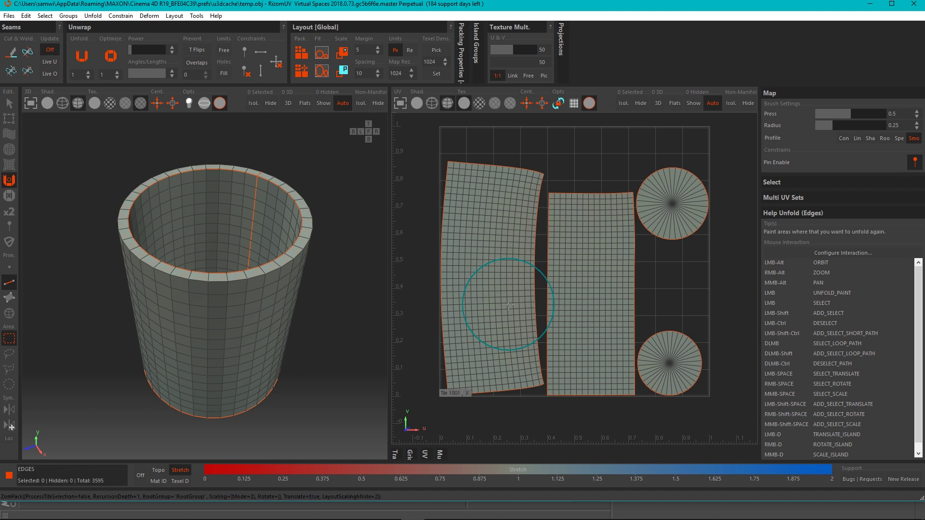
# - Show the checker texture on the 3D cup and distort the inner wall island's upper end with the Drag brush at radius 0.31
pyautogui.click(109, 103)
pyautogui.moveTo(238, 361)
pyautogui.keyDown('alt'); pyautogui.mouseDown()
pyautogui.moveTo(233, 377)
pyautogui.moveTo(233, 362)
pyautogui.mouseUp(); pyautogui.keyUp('alt')
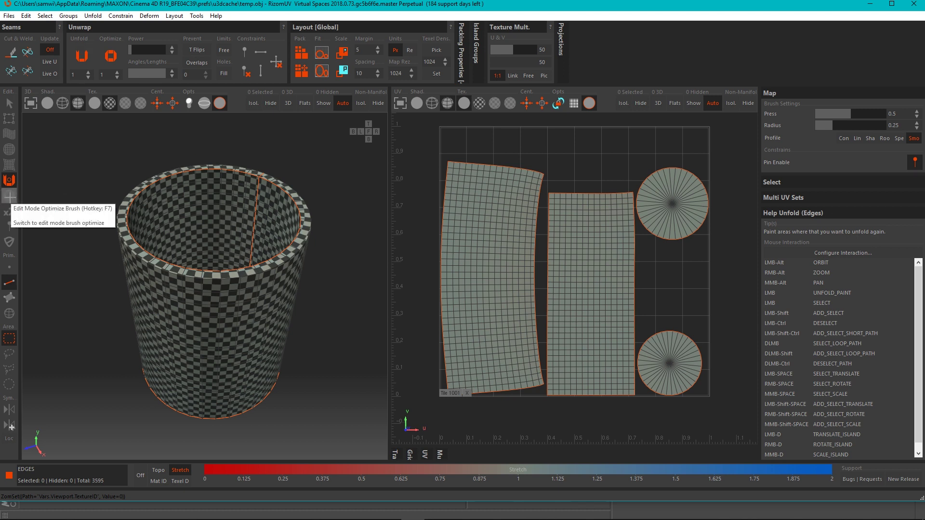
pyautogui.click(9, 134)
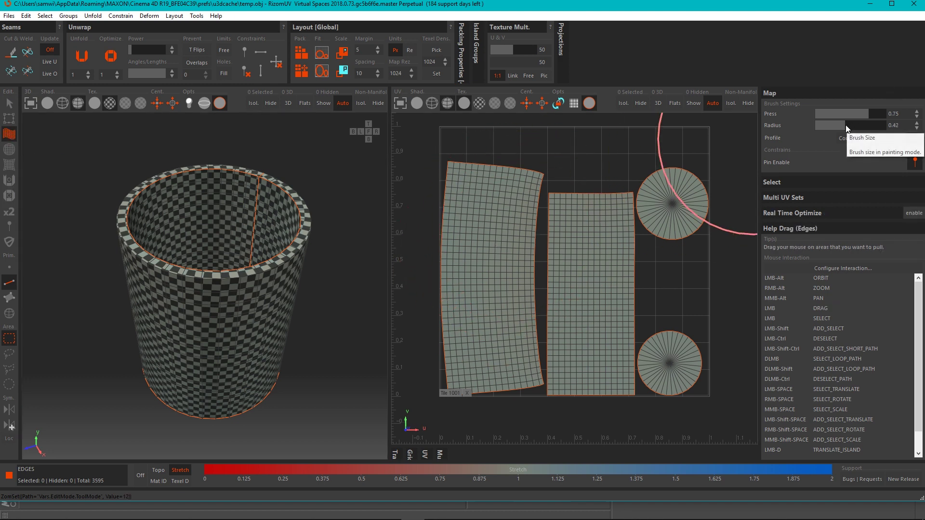
pyautogui.moveTo(850, 125); pyautogui.dragTo(837, 126)
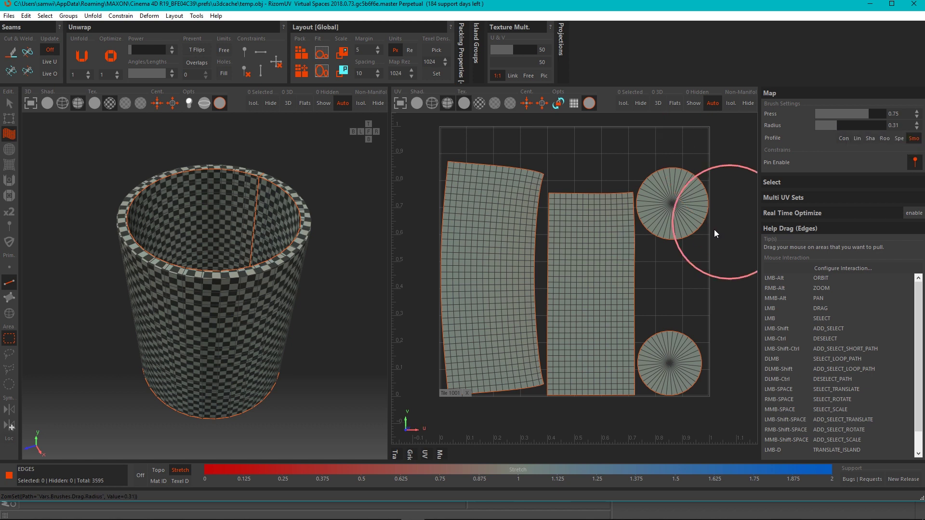
pyautogui.moveTo(559, 221)
pyautogui.mouseDown()
pyautogui.moveTo(558, 198)
pyautogui.moveTo(596, 236)
pyautogui.moveTo(626, 177)
pyautogui.mouseUp()
# - Relax the distorted upper end of the inner wall island with the Optimize brush, and repack the islands
pyautogui.click(8, 198)
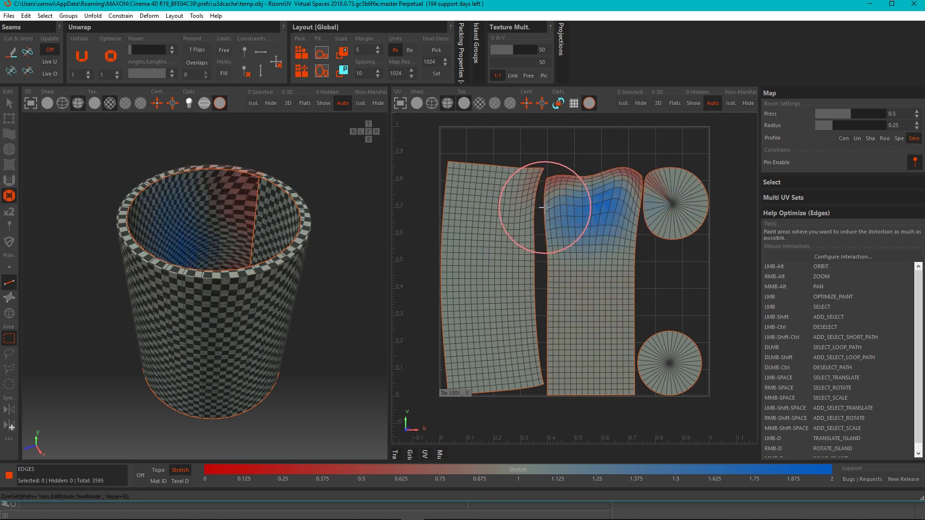
pyautogui.moveTo(547, 216)
pyautogui.mouseDown()
pyautogui.moveTo(615, 190)
pyautogui.moveTo(623, 198)
pyautogui.moveTo(600, 282)
pyautogui.moveTo(579, 194)
pyautogui.moveTo(653, 241)
pyautogui.moveTo(625, 231)
pyautogui.moveTo(630, 217)
pyautogui.mouseUp()
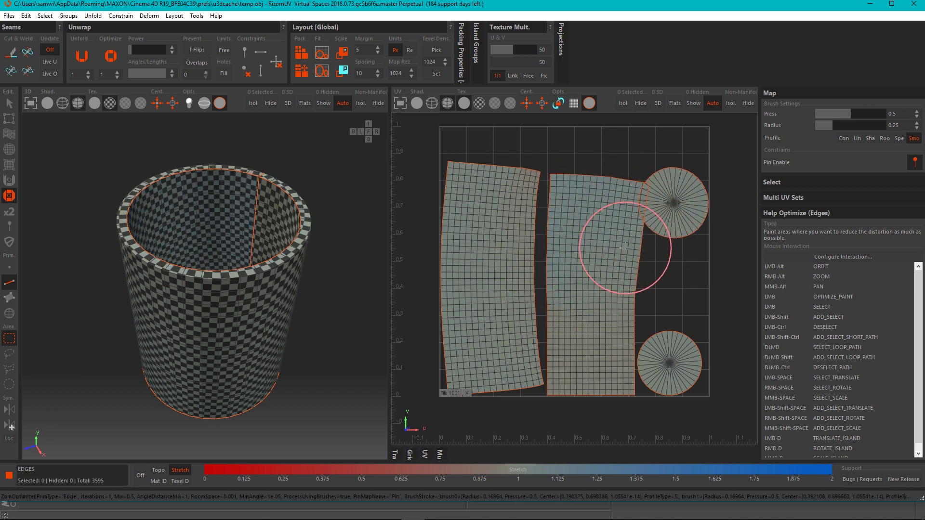
pyautogui.press('p')
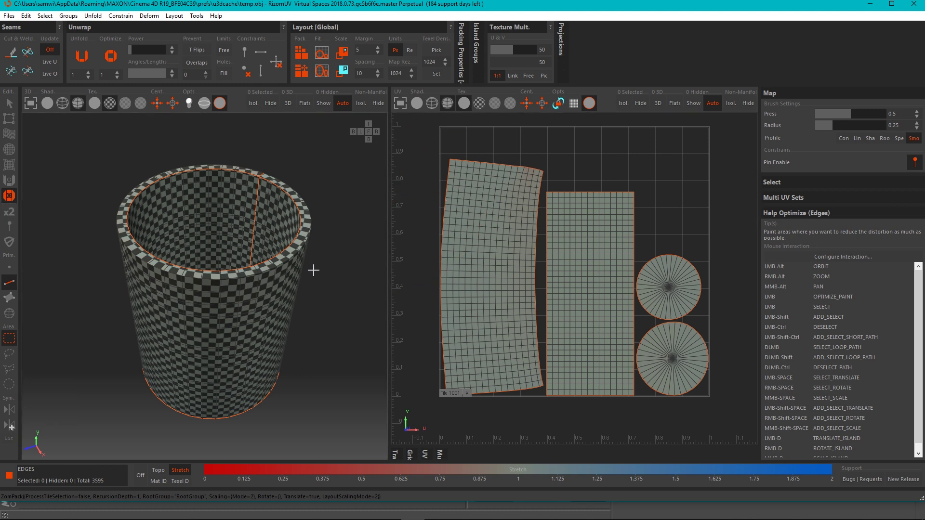
# - Paint the upper half of the outer wall island with the Density brush at value 2, optimize the islands and repack them
pyautogui.click(9, 211)
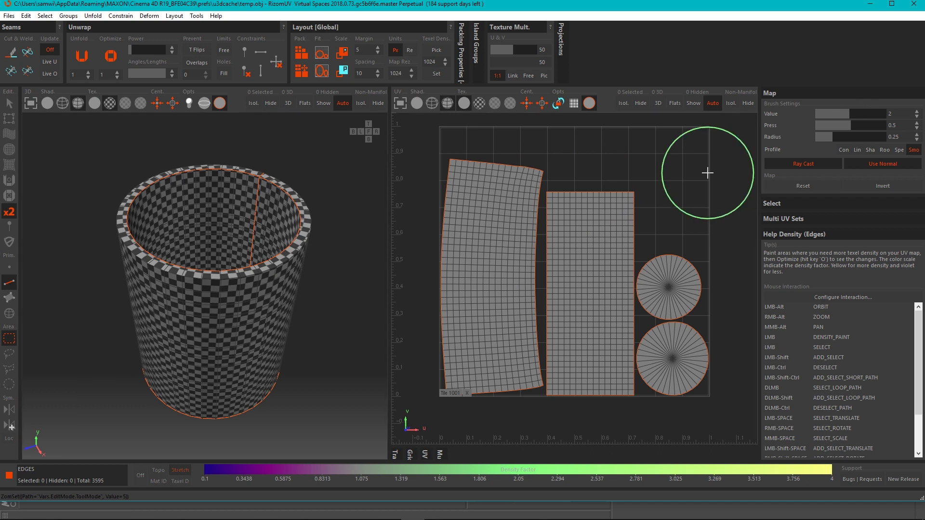
pyautogui.moveTo(505, 182)
pyautogui.mouseDown()
pyautogui.moveTo(448, 178)
pyautogui.moveTo(465, 223)
pyautogui.moveTo(511, 215)
pyautogui.moveTo(506, 234)
pyautogui.moveTo(530, 237)
pyautogui.mouseUp()
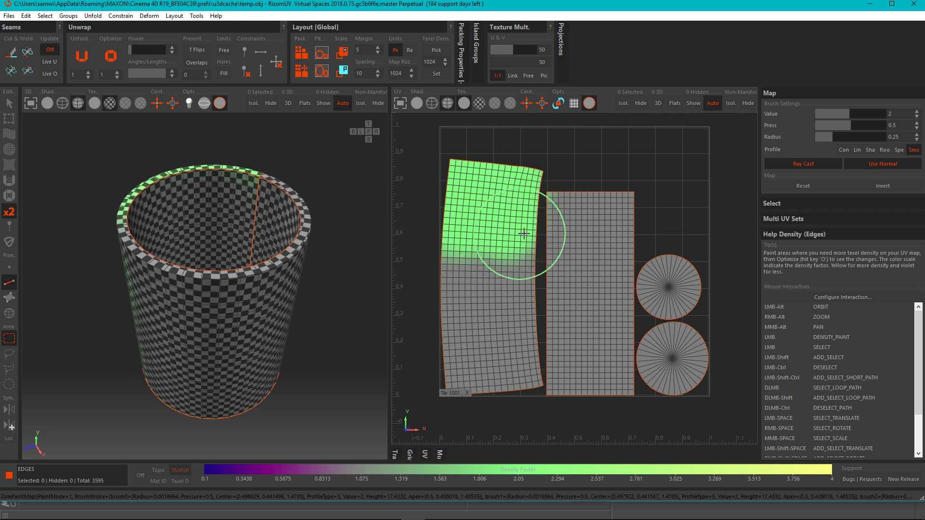
pyautogui.press('o')
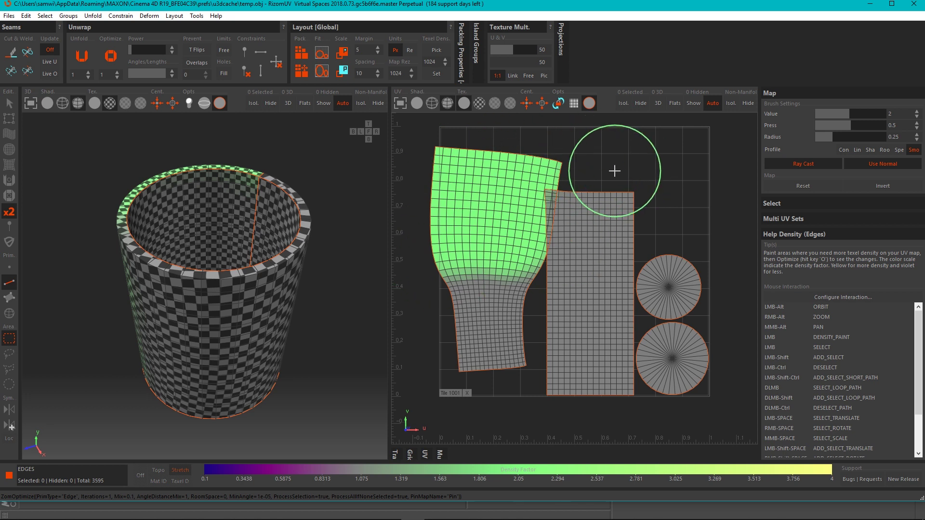
pyautogui.press('p')
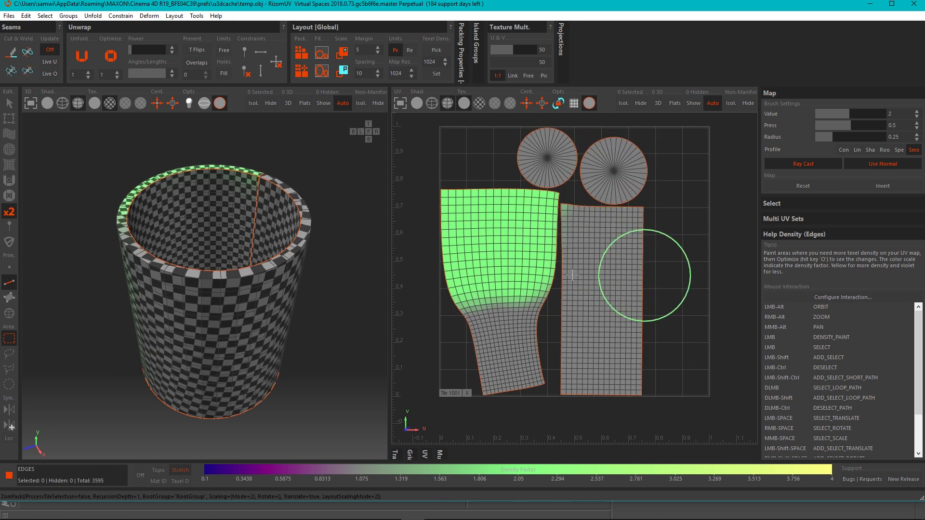
# - Examine the outer wall's texel density in the UV layout and the checker pattern at the seam on the 3D cup
pyautogui.scroll(3, 504, 258)
pyautogui.scroll(-1, 503, 260)
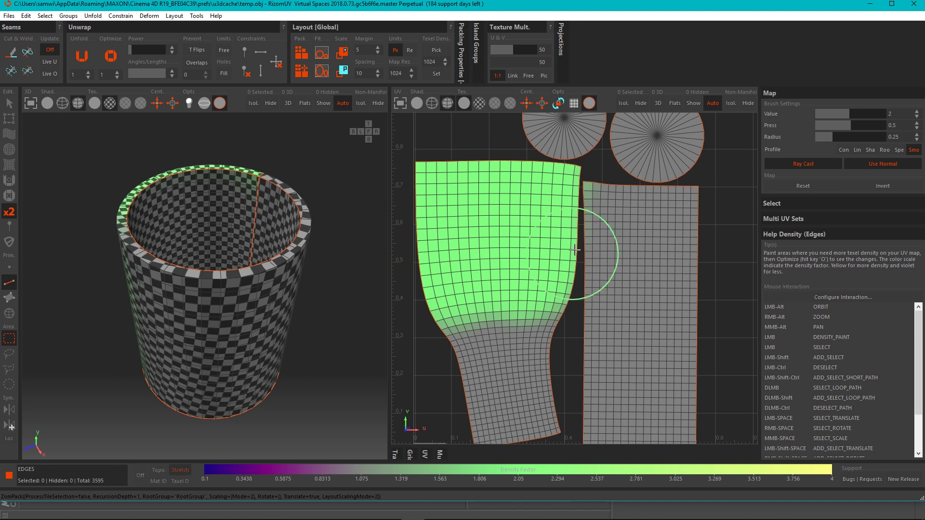
pyautogui.moveTo(186, 367)
pyautogui.keyDown('alt'); pyautogui.mouseDown()
pyautogui.moveTo(211, 309)
pyautogui.moveTo(320, 299)
pyautogui.moveTo(343, 283)
pyautogui.moveTo(449, 287)
pyautogui.moveTo(532, 274)
pyautogui.moveTo(475, 288)
pyautogui.mouseUp(); pyautogui.keyUp('alt')
pyautogui.keyDown('alt'); pyautogui.moveTo(121, 268); pyautogui.dragTo(231, 276, button='right'); pyautogui.keyUp('alt')
pyautogui.moveTo(232, 277)
pyautogui.keyDown('alt'); pyautogui.mouseDown()
pyautogui.moveTo(228, 261)
pyautogui.moveTo(236, 285)
pyautogui.moveTo(258, 289)
pyautogui.moveTo(227, 274)
pyautogui.moveTo(242, 269)
pyautogui.moveTo(212, 264)
pyautogui.moveTo(217, 255)
pyautogui.mouseUp(); pyautogui.keyUp('alt')
pyautogui.scroll(3, 184, 204)
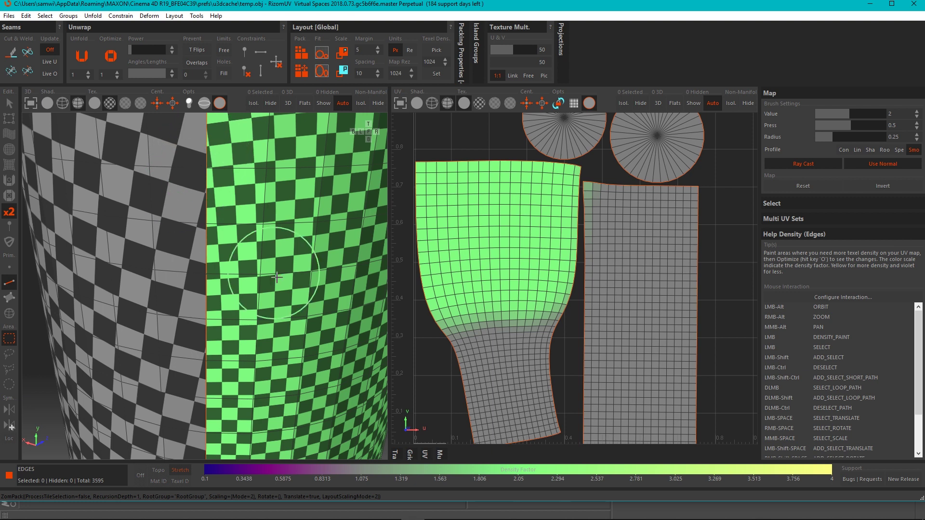
pyautogui.press('f')
pyautogui.keyDown('alt'); pyautogui.moveTo(294, 288); pyautogui.dragTo(255, 289); pyautogui.keyUp('alt')
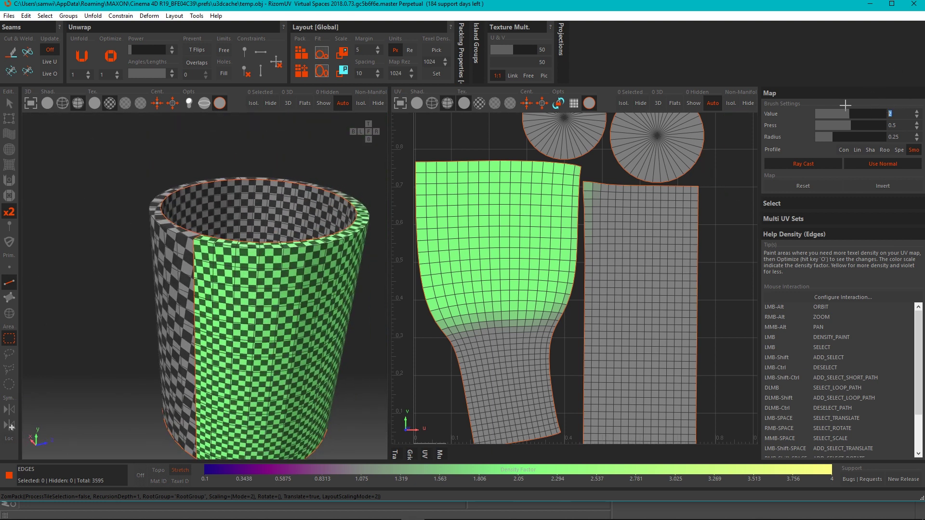
# - Paint the upper part of the outer wall island with the Density brush at value 4, then optimize and repack the islands
pyautogui.write('4')
pyautogui.press('Return')
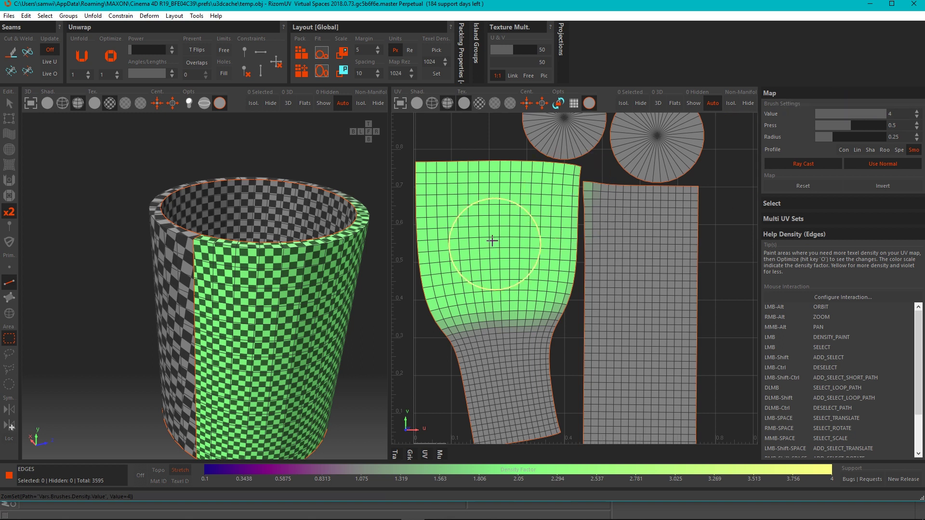
pyautogui.moveTo(491, 240)
pyautogui.mouseDown()
pyautogui.moveTo(482, 245)
pyautogui.moveTo(439, 178)
pyautogui.moveTo(441, 265)
pyautogui.moveTo(495, 276)
pyautogui.moveTo(464, 288)
pyautogui.moveTo(550, 255)
pyautogui.moveTo(523, 177)
pyautogui.moveTo(488, 229)
pyautogui.mouseUp()
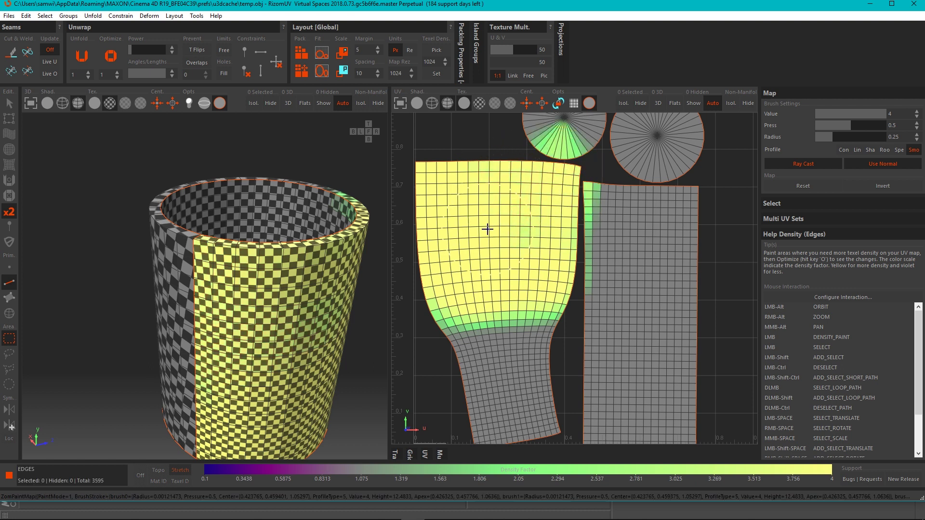
pyautogui.press('o')
pyautogui.press('p')
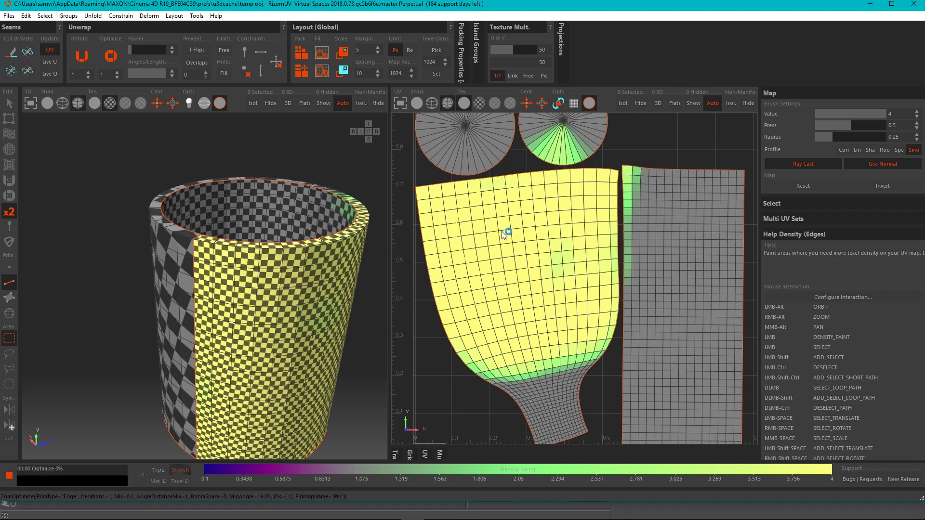
pyautogui.press('o')
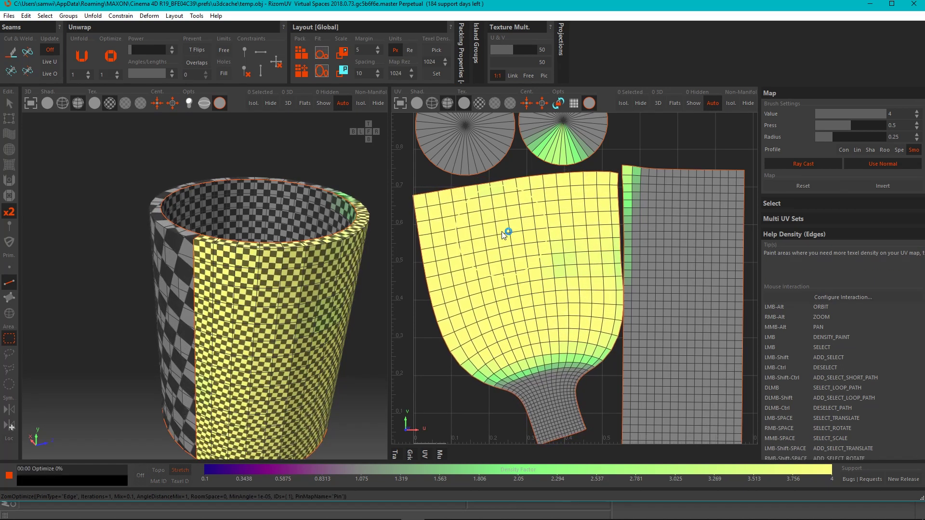
pyautogui.press('p')
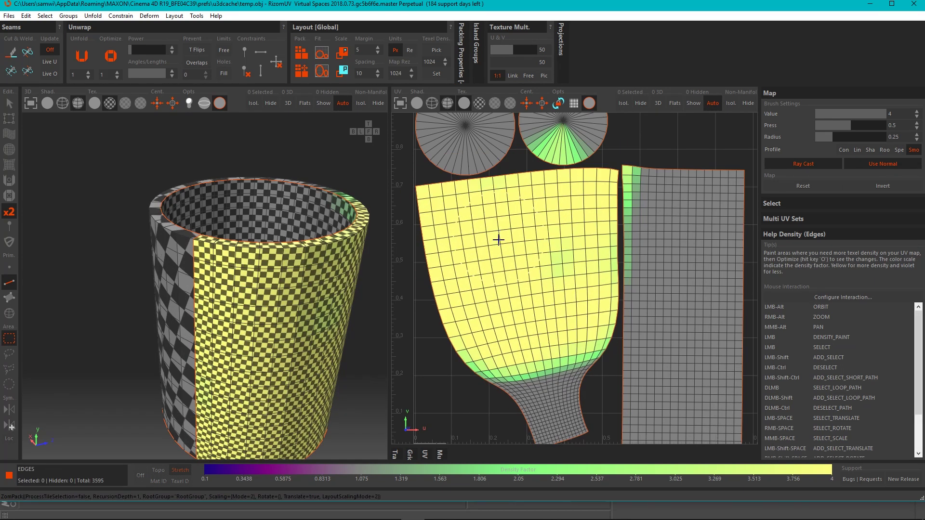
# - Examine the checker density on both sides of the outer wall's seam on the 3D cup
pyautogui.scroll(-3, 527, 223)
pyautogui.keyDown('alt'); pyautogui.moveTo(264, 331); pyautogui.dragTo(280, 293); pyautogui.keyUp('alt')
pyautogui.scroll(3, 281, 295)
pyautogui.keyDown('alt'); pyautogui.moveTo(217, 265); pyautogui.dragTo(232, 267); pyautogui.keyUp('alt')
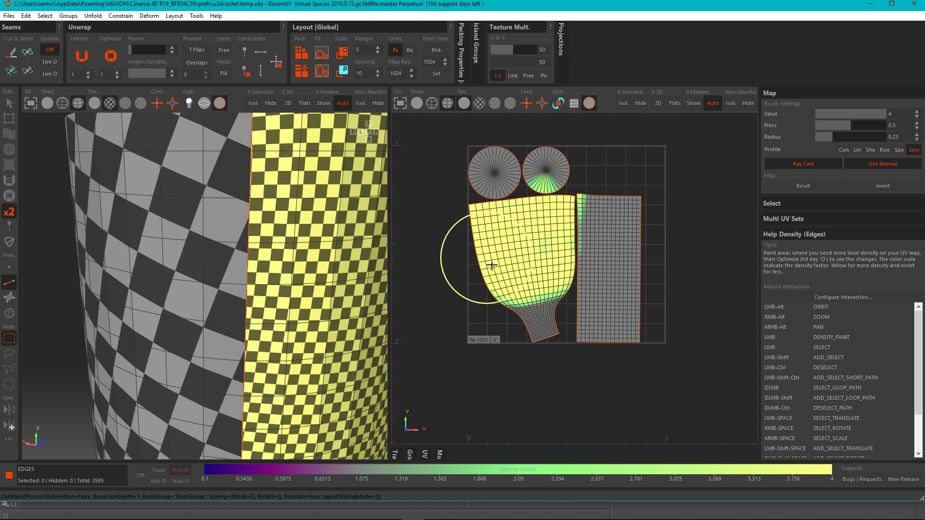
pyautogui.scroll(-5, 262, 270)
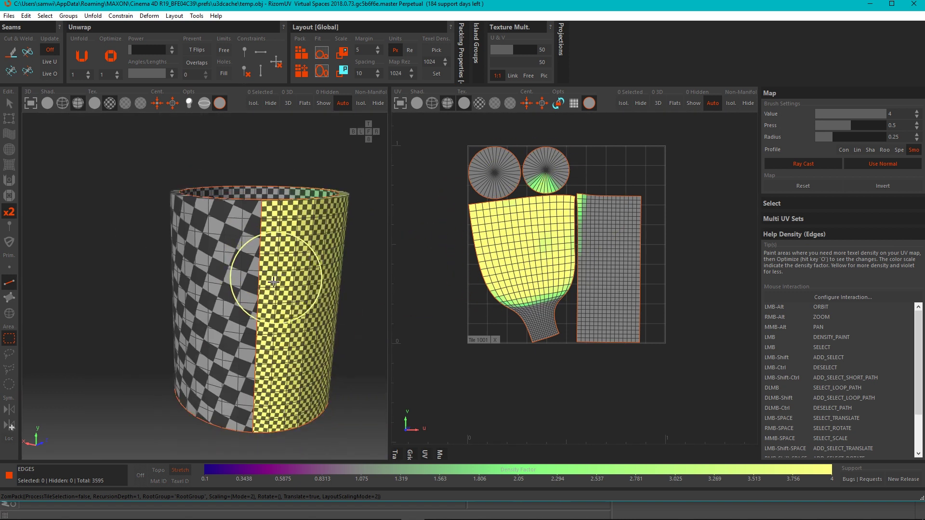
pyautogui.keyDown('alt'); pyautogui.moveTo(280, 276); pyautogui.dragTo(278, 298); pyautogui.keyUp('alt')
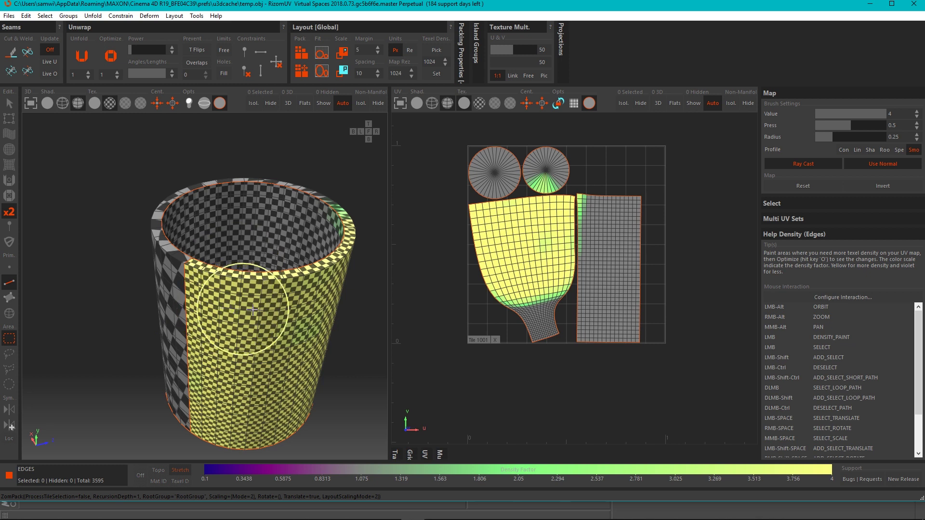
# - Paint the middle of the outer wall island with the Density brush at value 0.607 and optimize the islands
pyautogui.moveTo(883, 113); pyautogui.dragTo(825, 122)
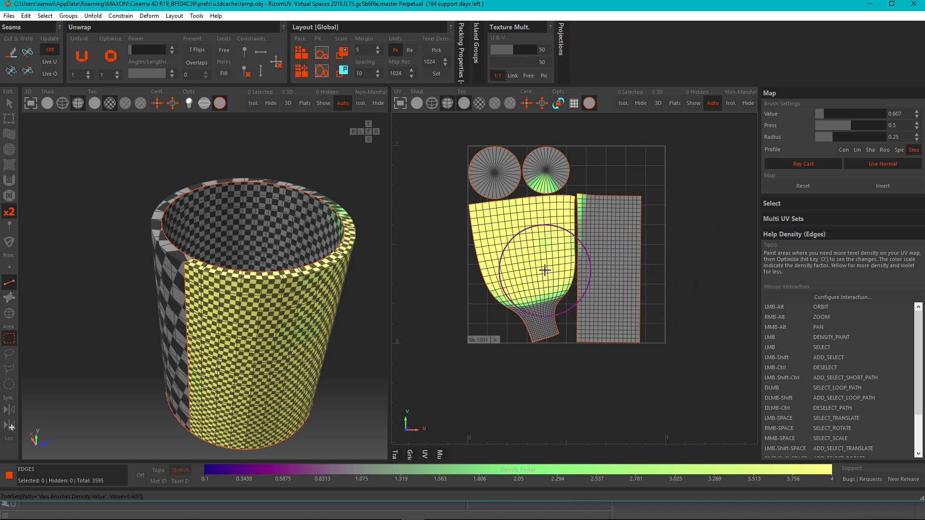
pyautogui.moveTo(544, 258)
pyautogui.mouseDown()
pyautogui.moveTo(544, 238)
pyautogui.moveTo(528, 269)
pyautogui.moveTo(516, 269)
pyautogui.mouseUp()
pyautogui.press('o')
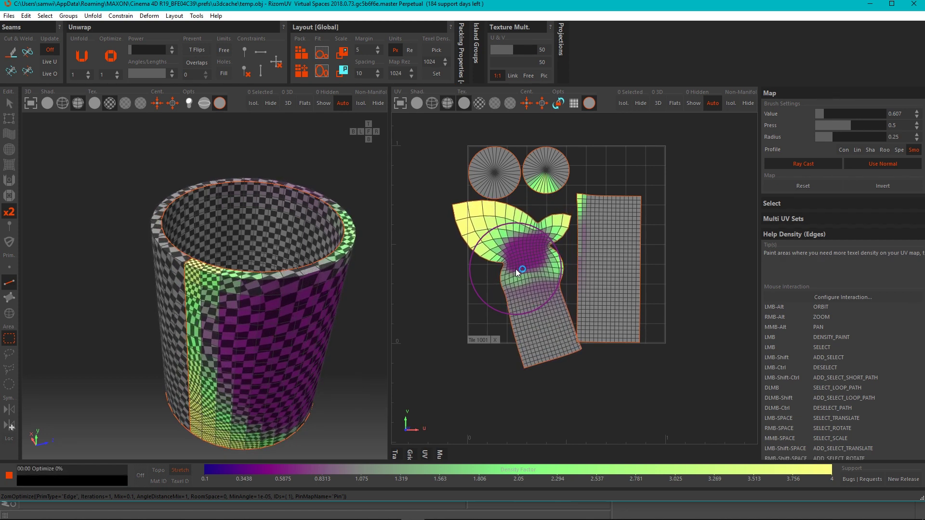
pyautogui.moveTo(264, 397)
pyautogui.keyDown('alt'); pyautogui.mouseDown()
pyautogui.moveTo(243, 313)
pyautogui.moveTo(217, 365)
pyautogui.moveTo(273, 383)
pyautogui.mouseUp(); pyautogui.keyUp('alt')
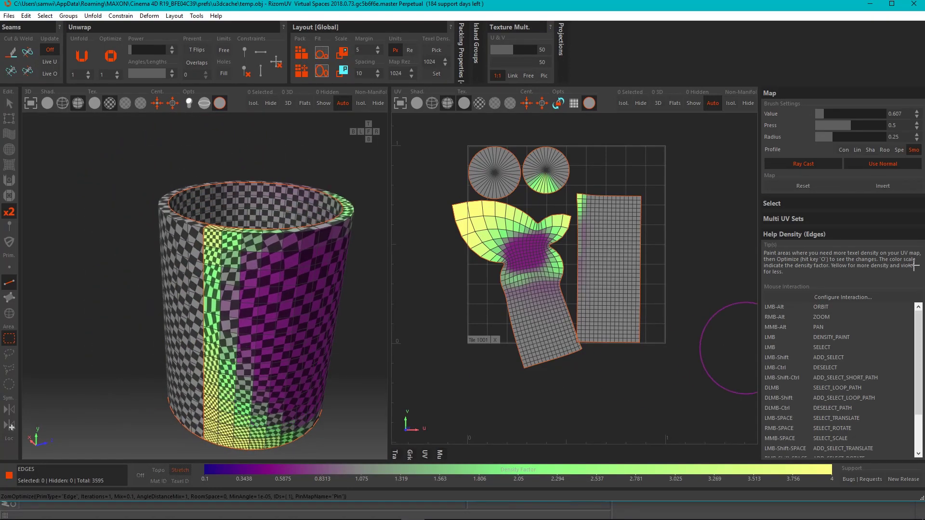
# - Reset the painted density on all islands by brushing over them at value 1, then repack and optimize them
pyautogui.moveTo(902, 114); pyautogui.dragTo(830, 116)
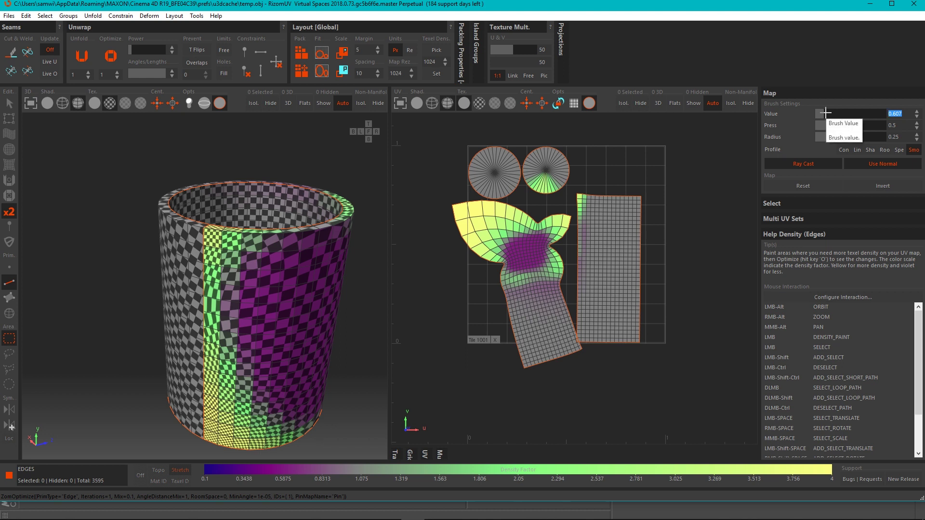
pyautogui.write('1')
pyautogui.press('Return')
pyautogui.click(543, 257)
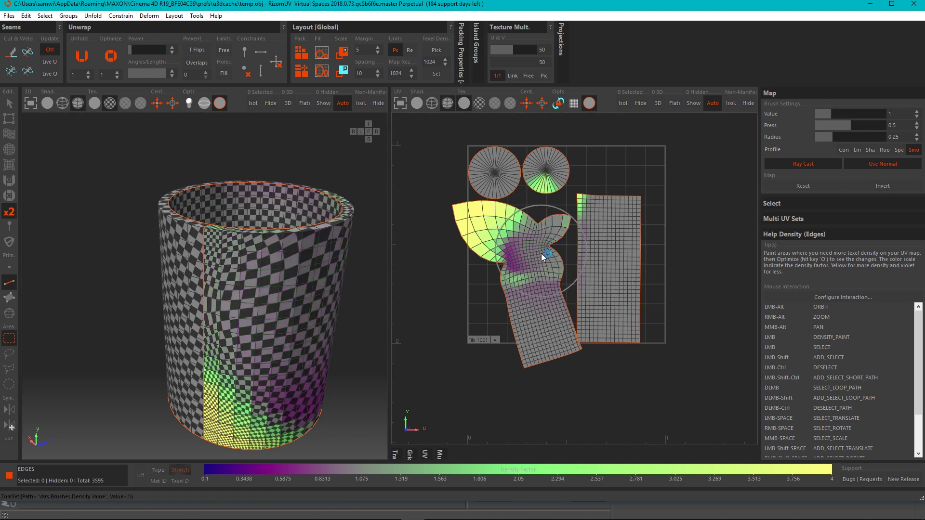
pyautogui.moveTo(543, 257)
pyautogui.mouseDown()
pyautogui.moveTo(506, 303)
pyautogui.moveTo(474, 222)
pyautogui.moveTo(541, 252)
pyautogui.moveTo(565, 198)
pyautogui.moveTo(553, 165)
pyautogui.moveTo(527, 207)
pyautogui.moveTo(568, 128)
pyautogui.moveTo(580, 282)
pyautogui.mouseUp()
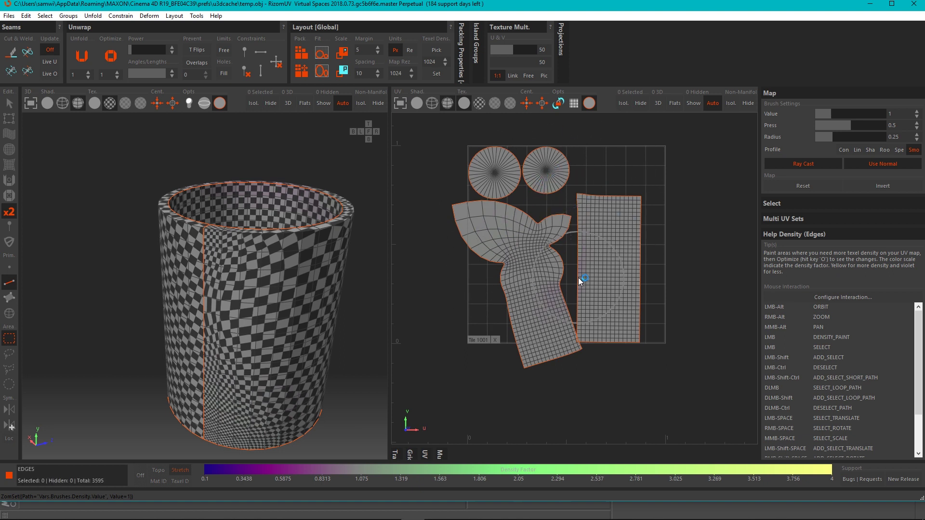
pyautogui.press('o')
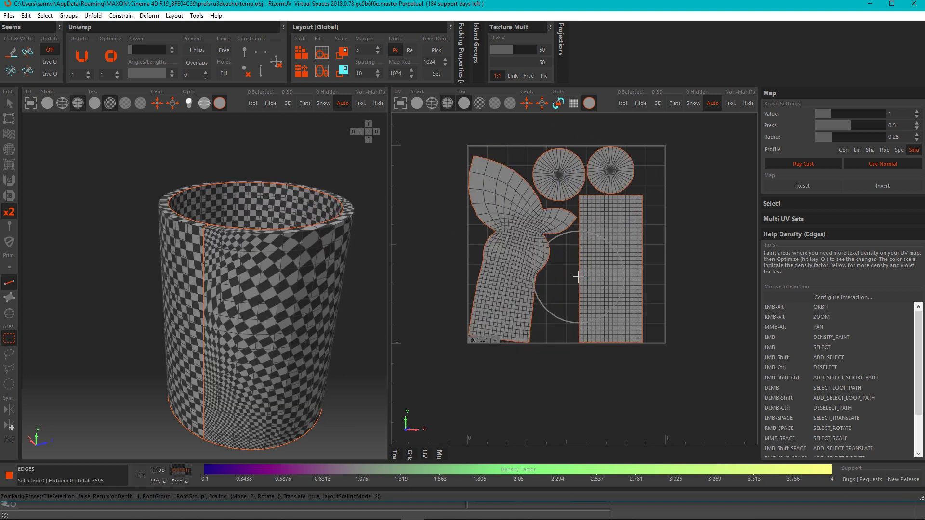
pyautogui.press('o')
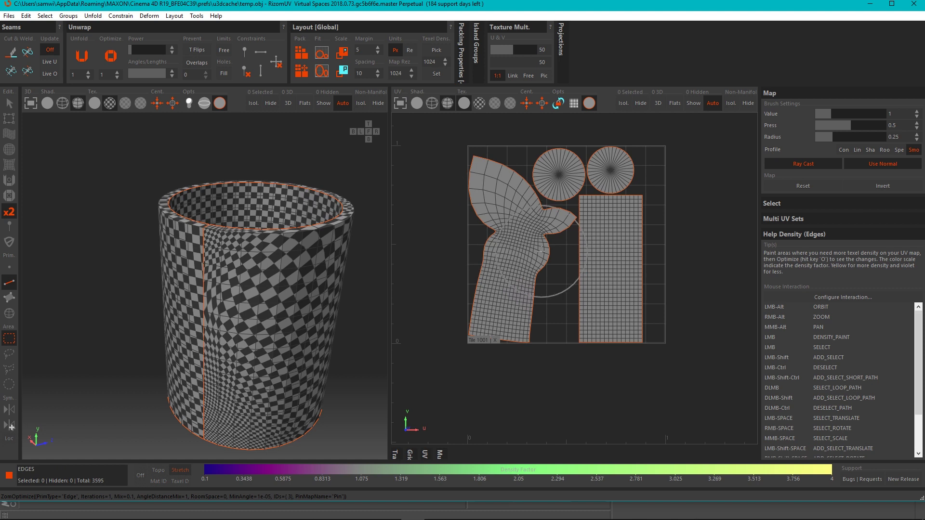
# - Relax the distorted outer wall island with the Optimize brush, return to Select mode, and optimize and repack all islands
pyautogui.click(8, 196)
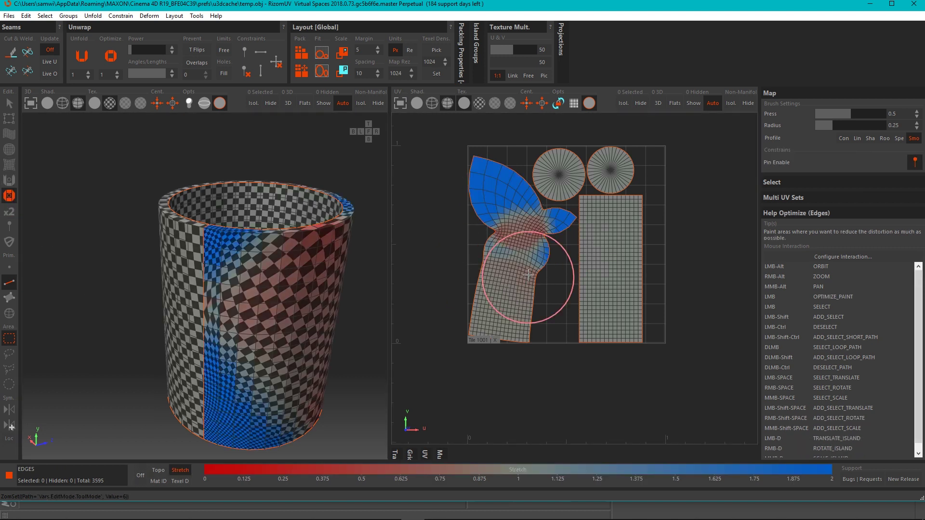
pyautogui.moveTo(527, 274)
pyautogui.mouseDown()
pyautogui.moveTo(489, 179)
pyautogui.moveTo(559, 222)
pyautogui.moveTo(502, 254)
pyautogui.moveTo(501, 308)
pyautogui.moveTo(541, 195)
pyautogui.moveTo(505, 264)
pyautogui.moveTo(577, 193)
pyautogui.moveTo(643, 177)
pyautogui.moveTo(655, 322)
pyautogui.moveTo(645, 405)
pyautogui.mouseUp()
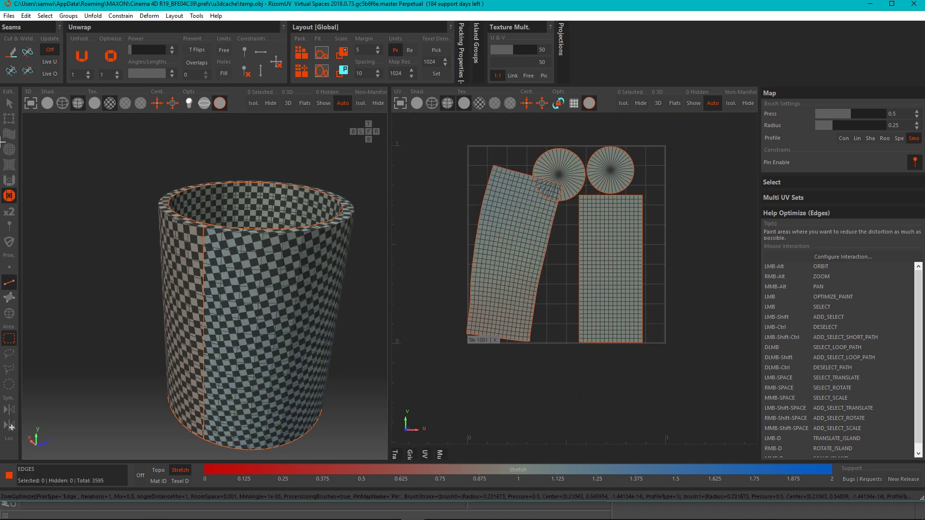
pyautogui.click(9, 103)
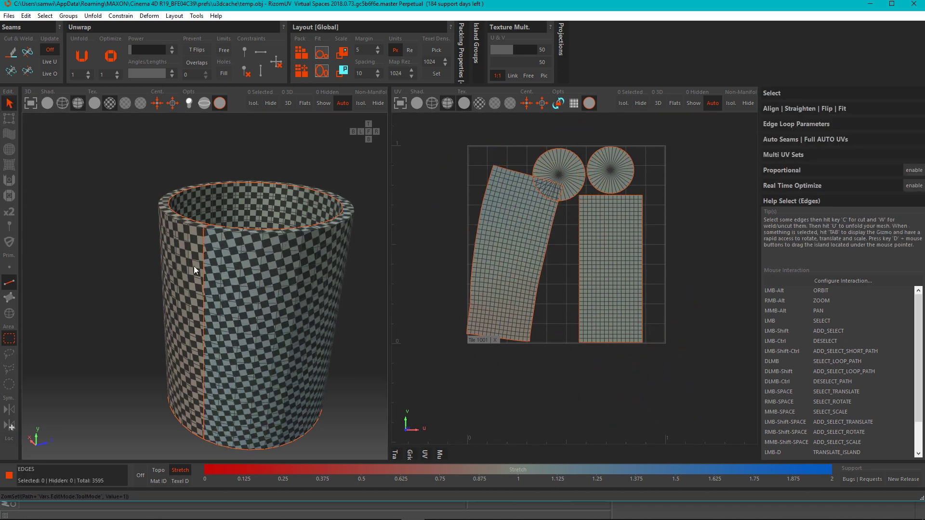
pyautogui.press('p')
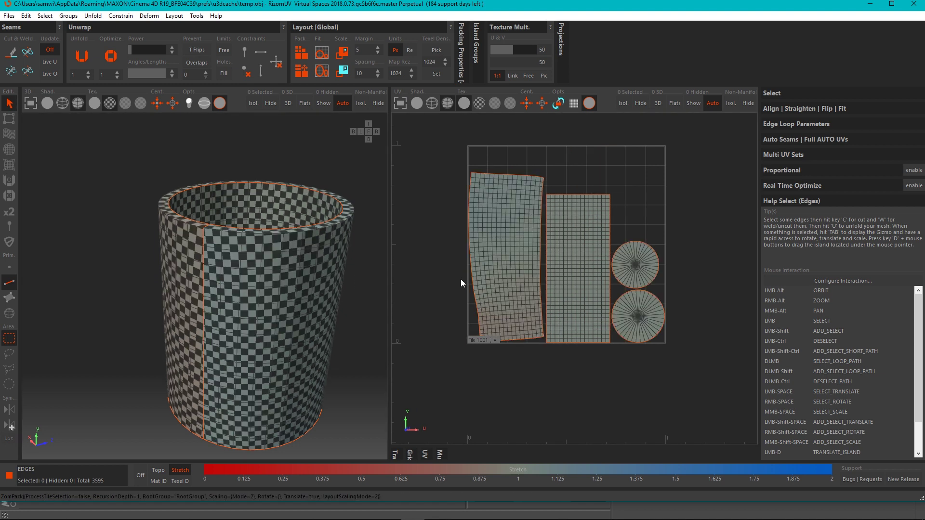
pyautogui.press('o')
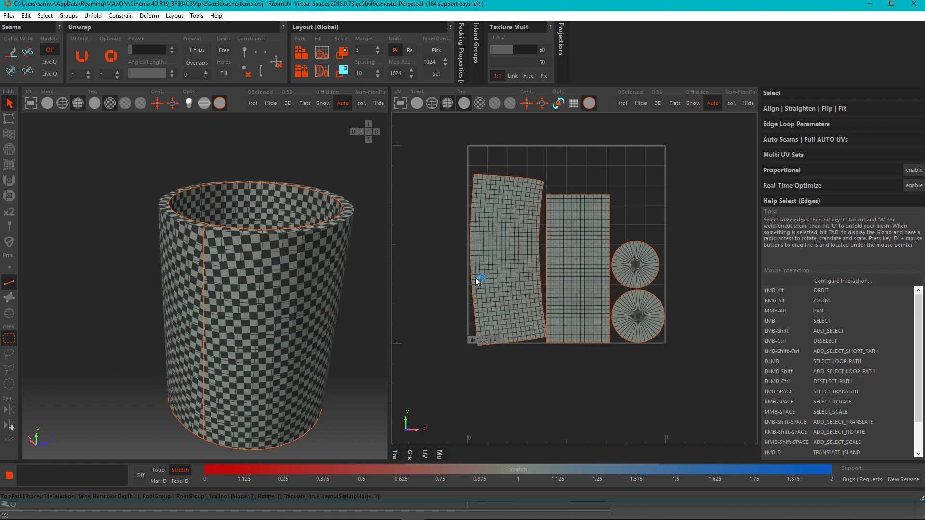
pyautogui.press('p')
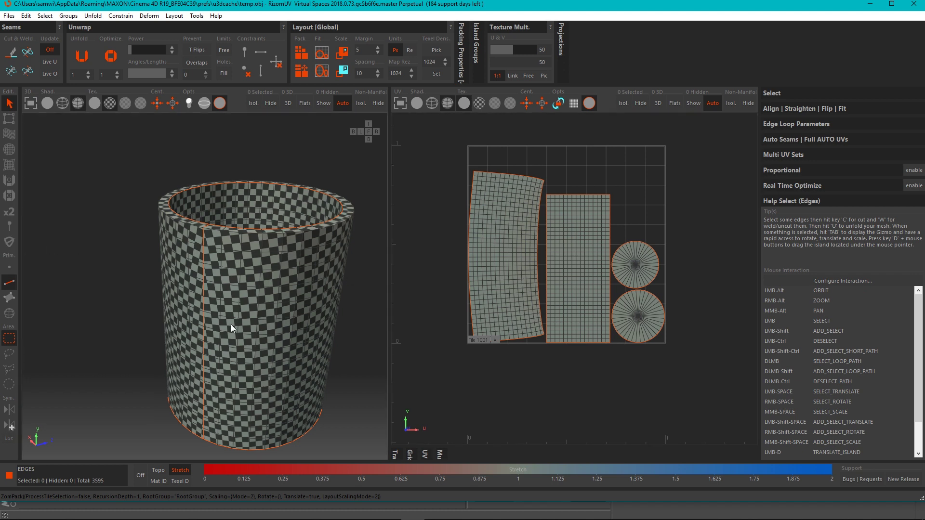
# - Straighten the outer wall island into a vertical rectangular grid in island mode, and repack the islands
pyautogui.keyDown('alt'); pyautogui.moveTo(231, 326); pyautogui.dragTo(264, 304); pyautogui.keyUp('alt')
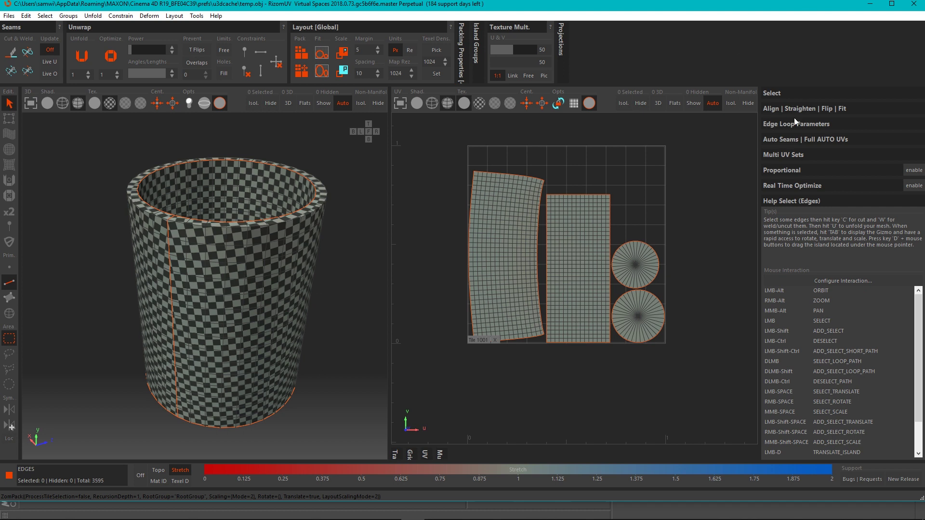
pyautogui.click(778, 109)
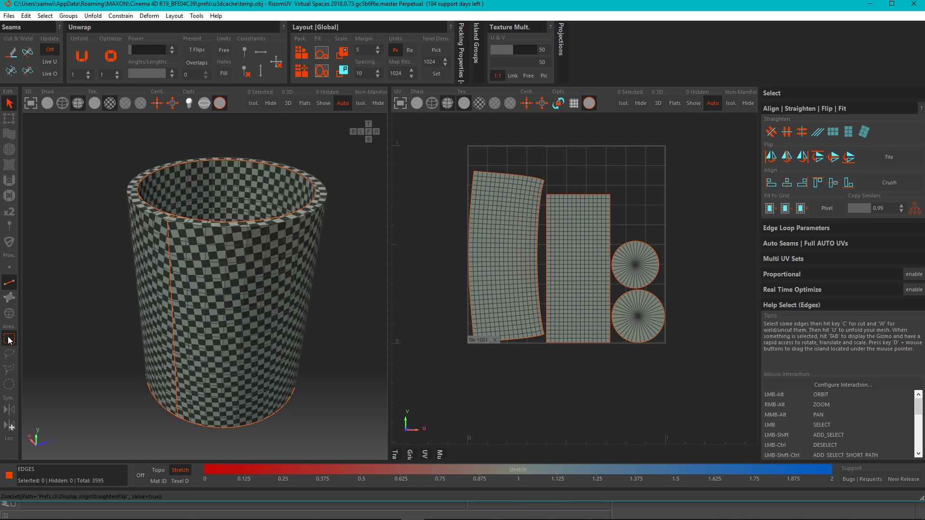
pyautogui.click(10, 319)
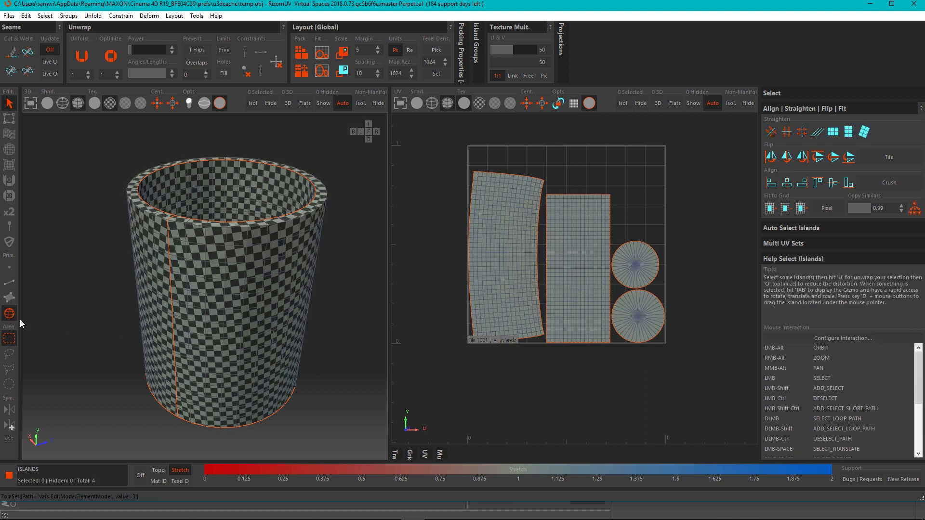
pyautogui.click(515, 291)
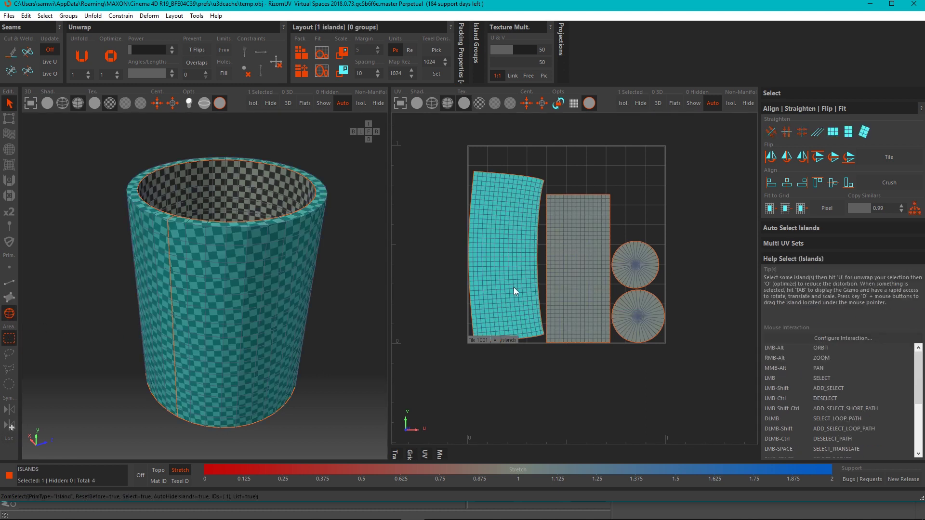
pyautogui.click(849, 132)
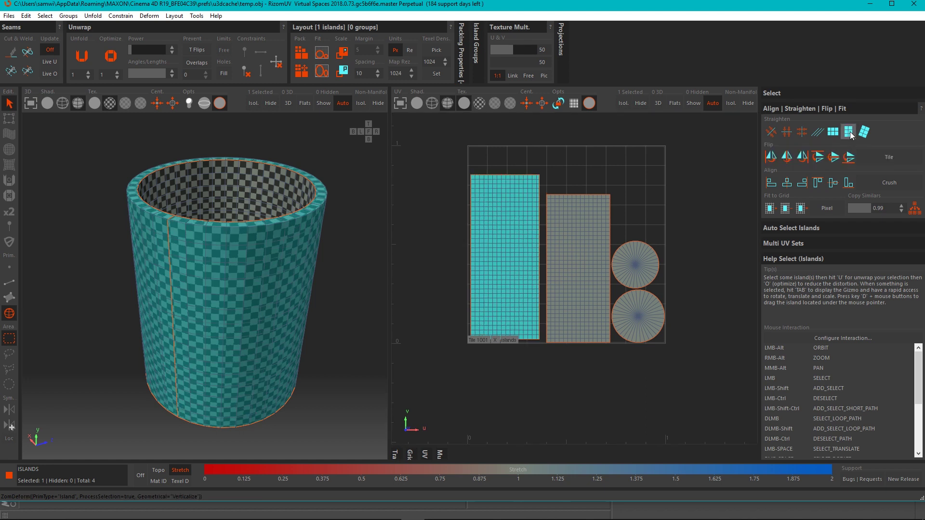
pyautogui.click(451, 368)
pyautogui.press('p')
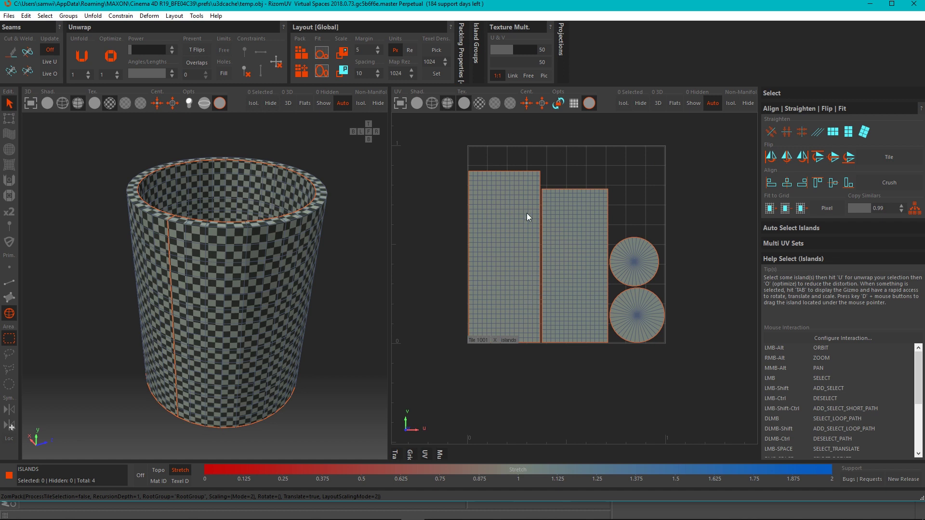
# - Flip the inner wall island horizontally about its side edge and move it back beside the outer wall island
pyautogui.scroll(2, 530, 230)
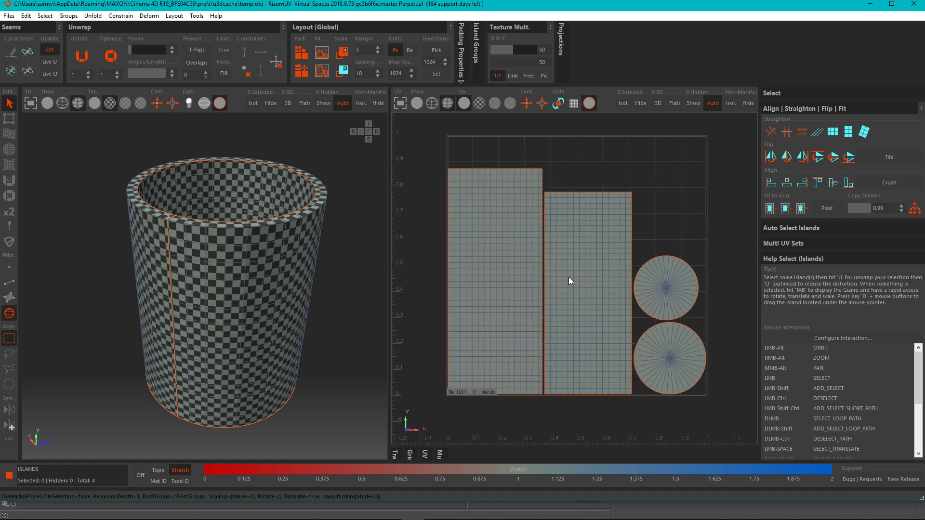
pyautogui.scroll(3, 533, 218)
pyautogui.scroll(-6, 532, 221)
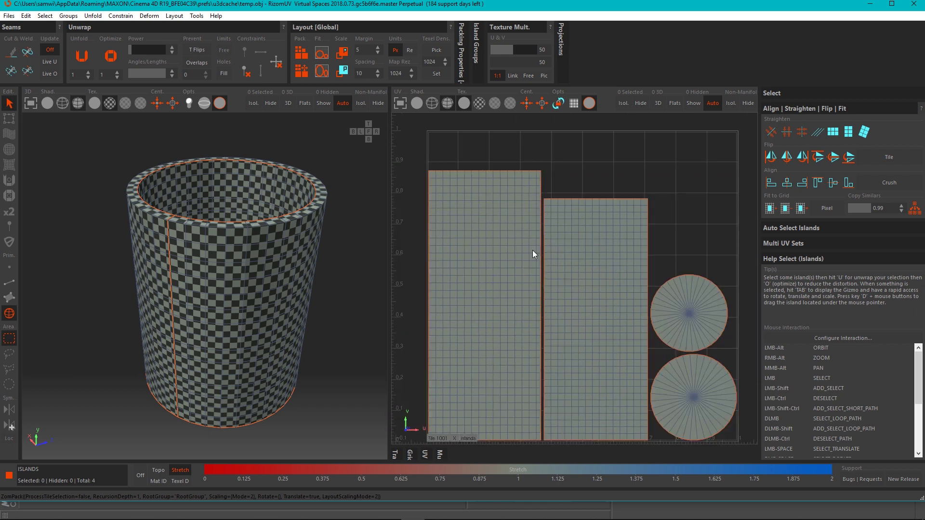
pyautogui.scroll(1, 537, 277)
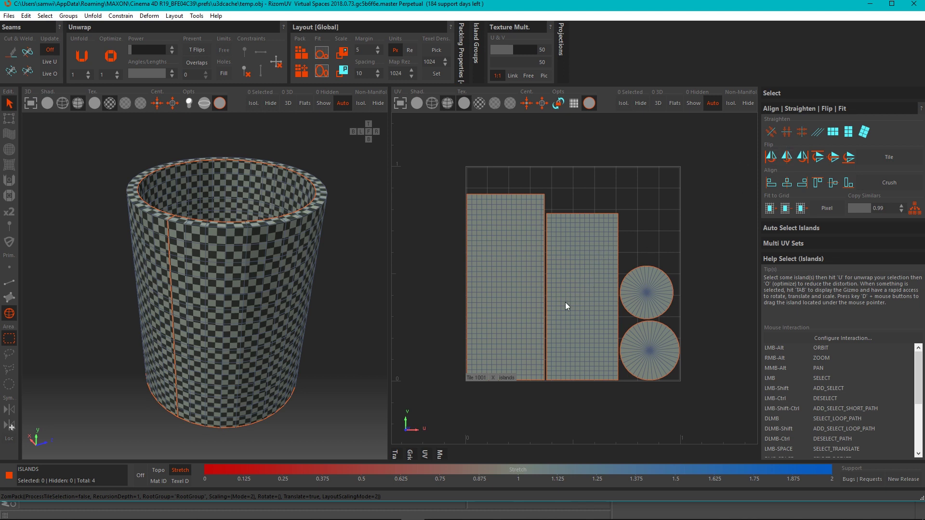
pyautogui.click(583, 251)
pyautogui.scroll(3, 606, 283)
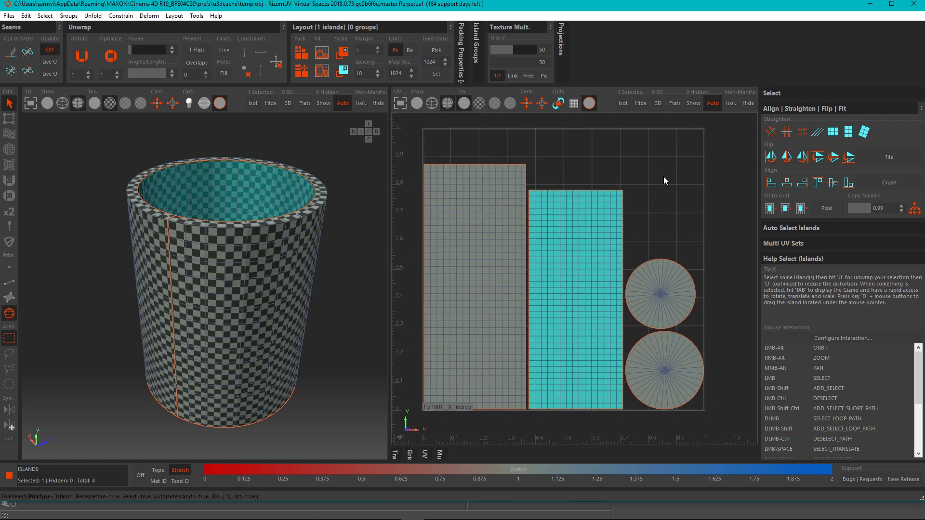
pyautogui.click(770, 159)
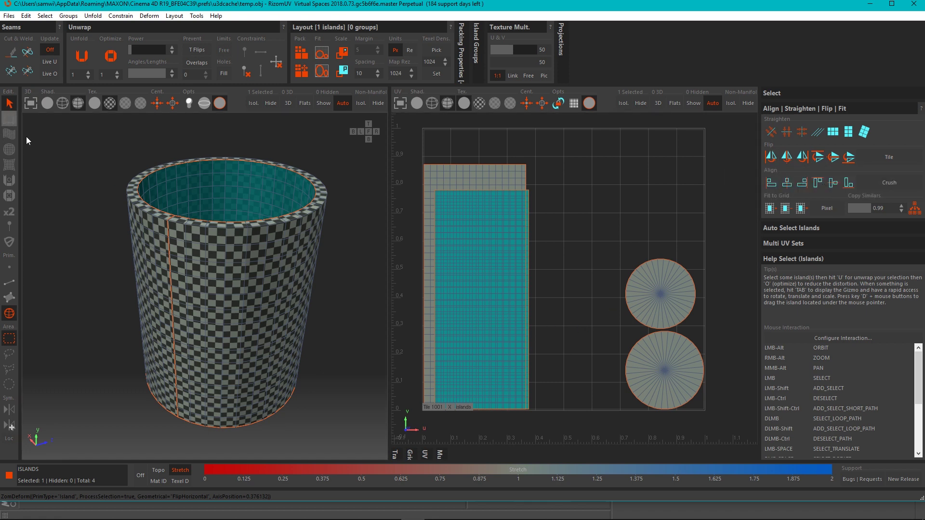
pyautogui.moveTo(501, 341); pyautogui.dragTo(600, 342)
# - Undo the move and the horizontal flip of the inner wall island
pyautogui.press('super')
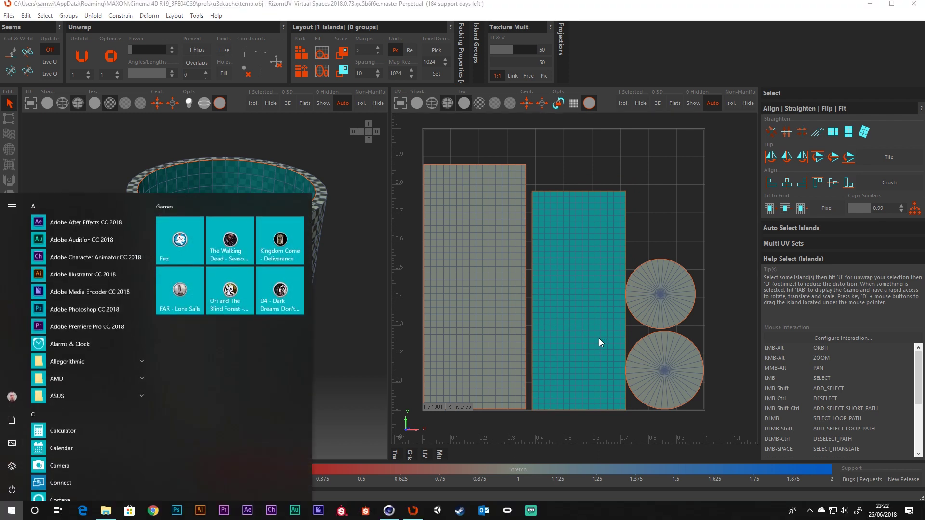
pyautogui.press('super')
pyautogui.hotkey('ctrl', 'z')
pyautogui.hotkey('ctrl', 'z')
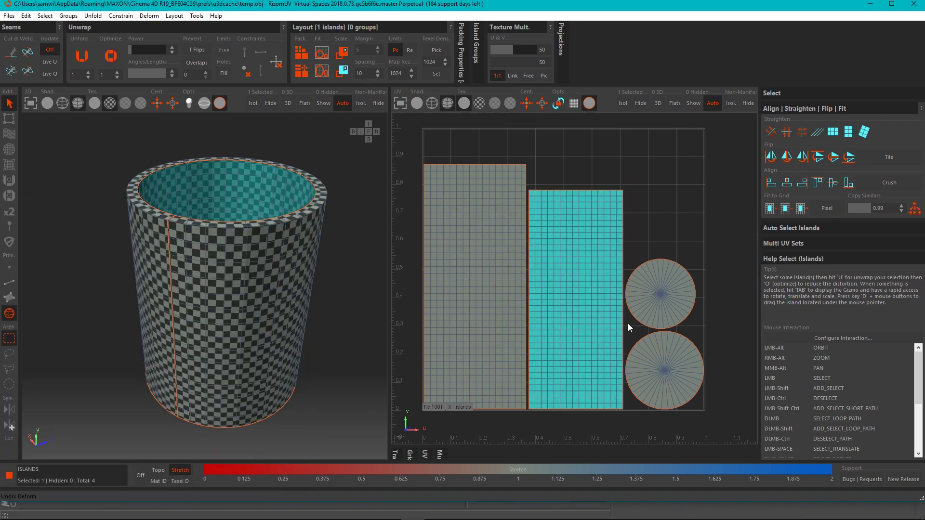
# - Try aligning the inner wall and both circular islands by bottom edge, vertical centre and right edge, undoing each alignment
pyautogui.moveTo(584, 169); pyautogui.dragTo(702, 433)
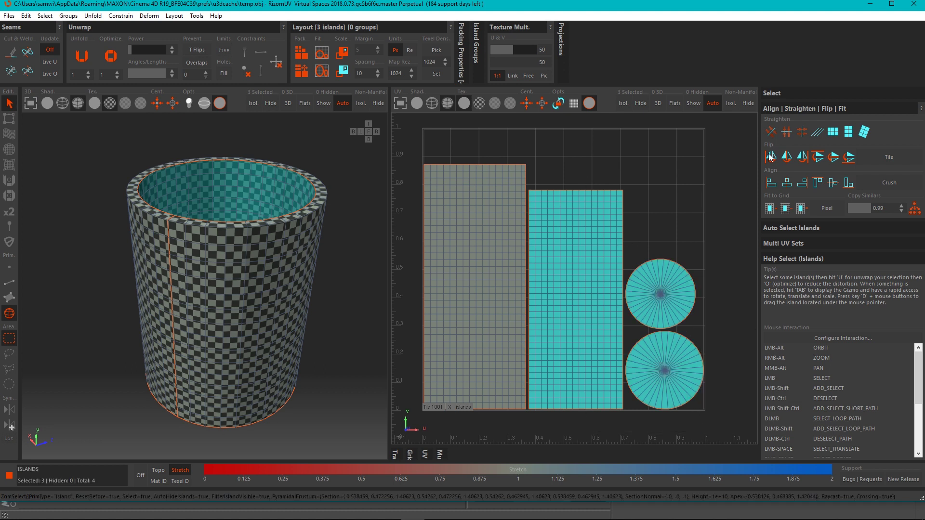
pyautogui.click(849, 183)
pyautogui.hotkey('ctrl', 'z')
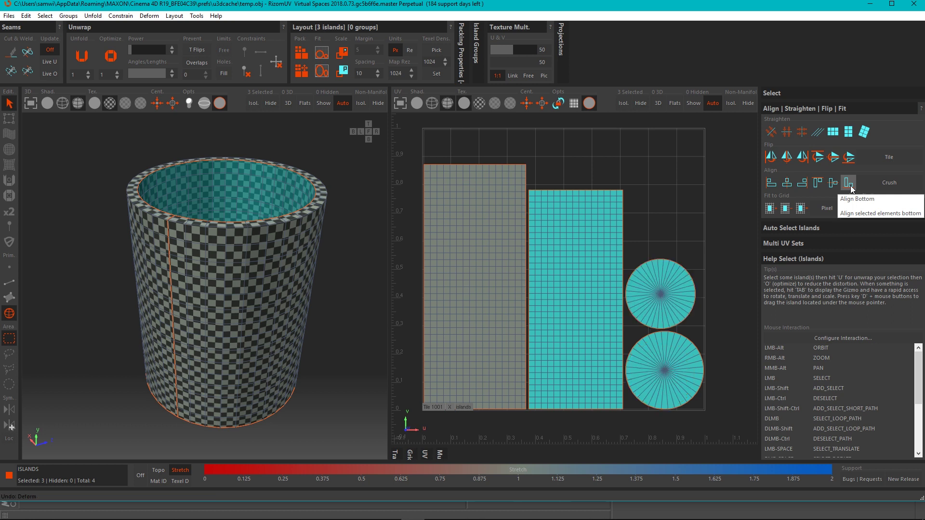
pyautogui.click(833, 183)
pyautogui.hotkey('ctrl', 'z')
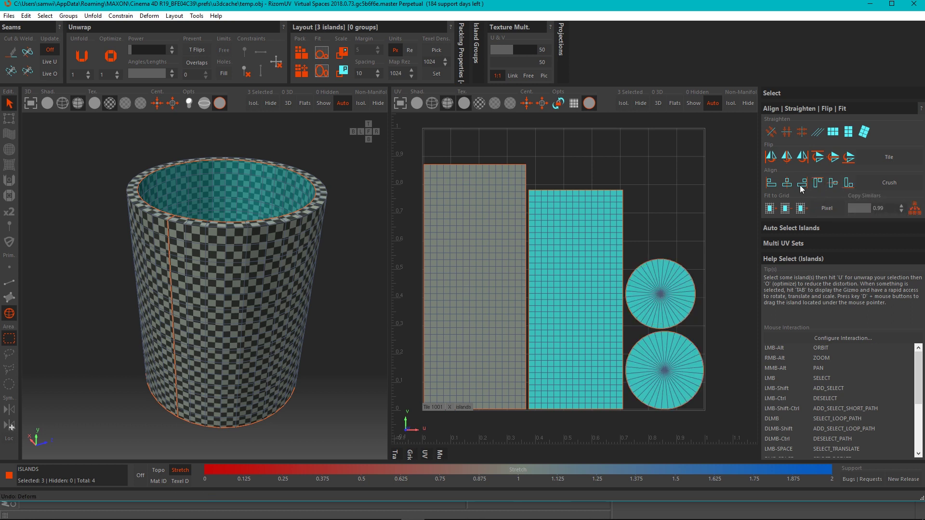
pyautogui.click(802, 183)
pyautogui.hotkey('ctrl', 'z')
pyautogui.click(706, 279)
pyautogui.click(673, 303)
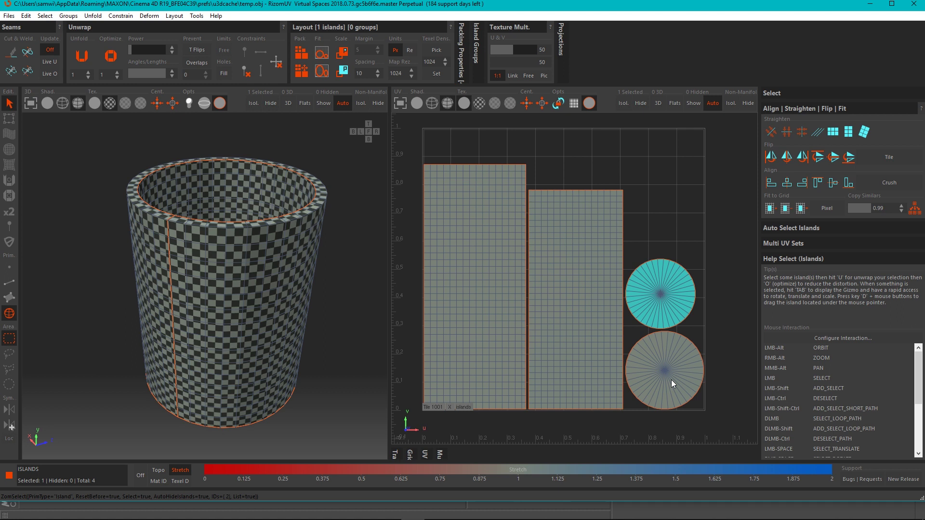
pyautogui.click(724, 372)
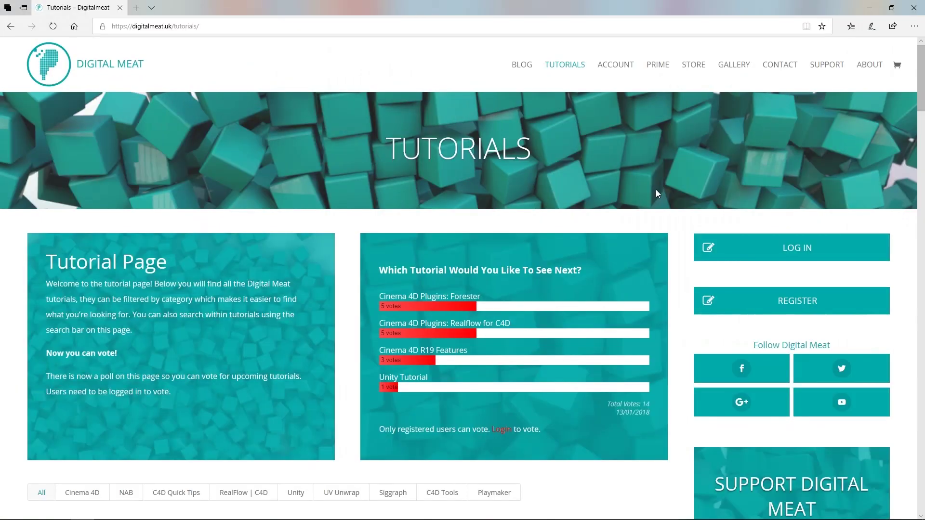
# - On the Digital Meat tutorials page in the browser, view the Cinema 4D, NAB, C4D Quick Tips, RealFlow | C4D and Unity categories in turn
pyautogui.scroll(-5, 655, 190)
pyautogui.scroll(-2, 655, 192)
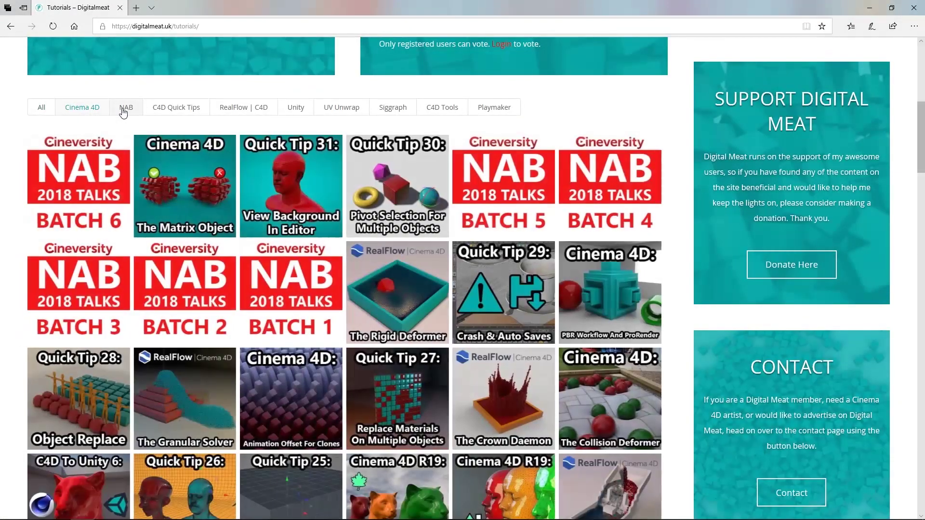
pyautogui.click(126, 107)
pyautogui.click(185, 111)
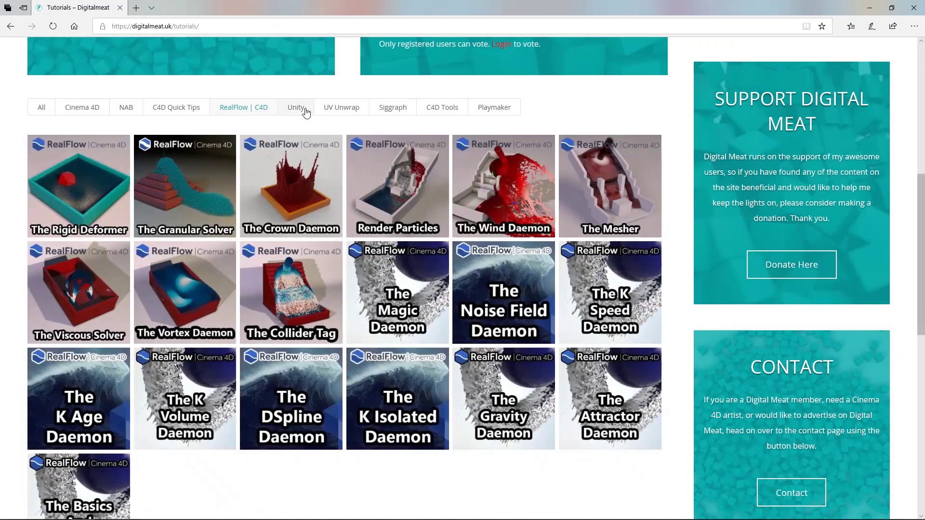
pyautogui.click(296, 108)
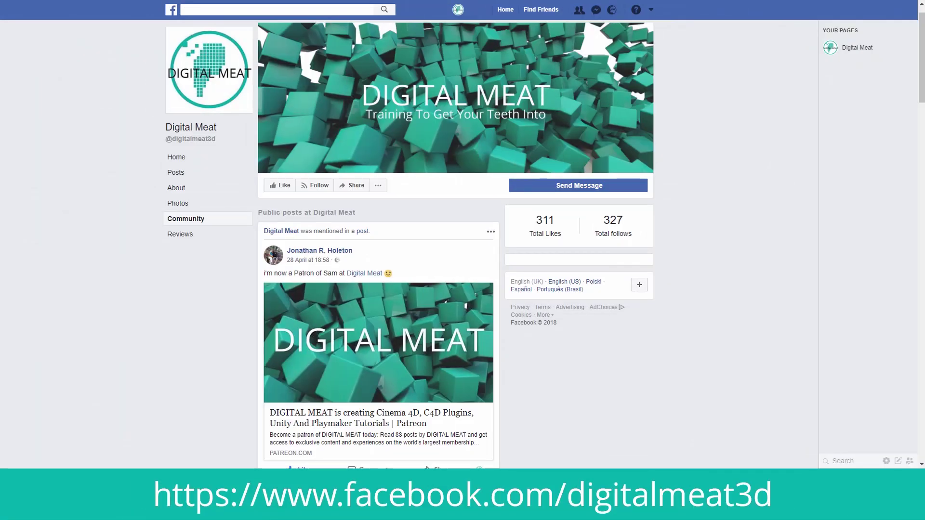